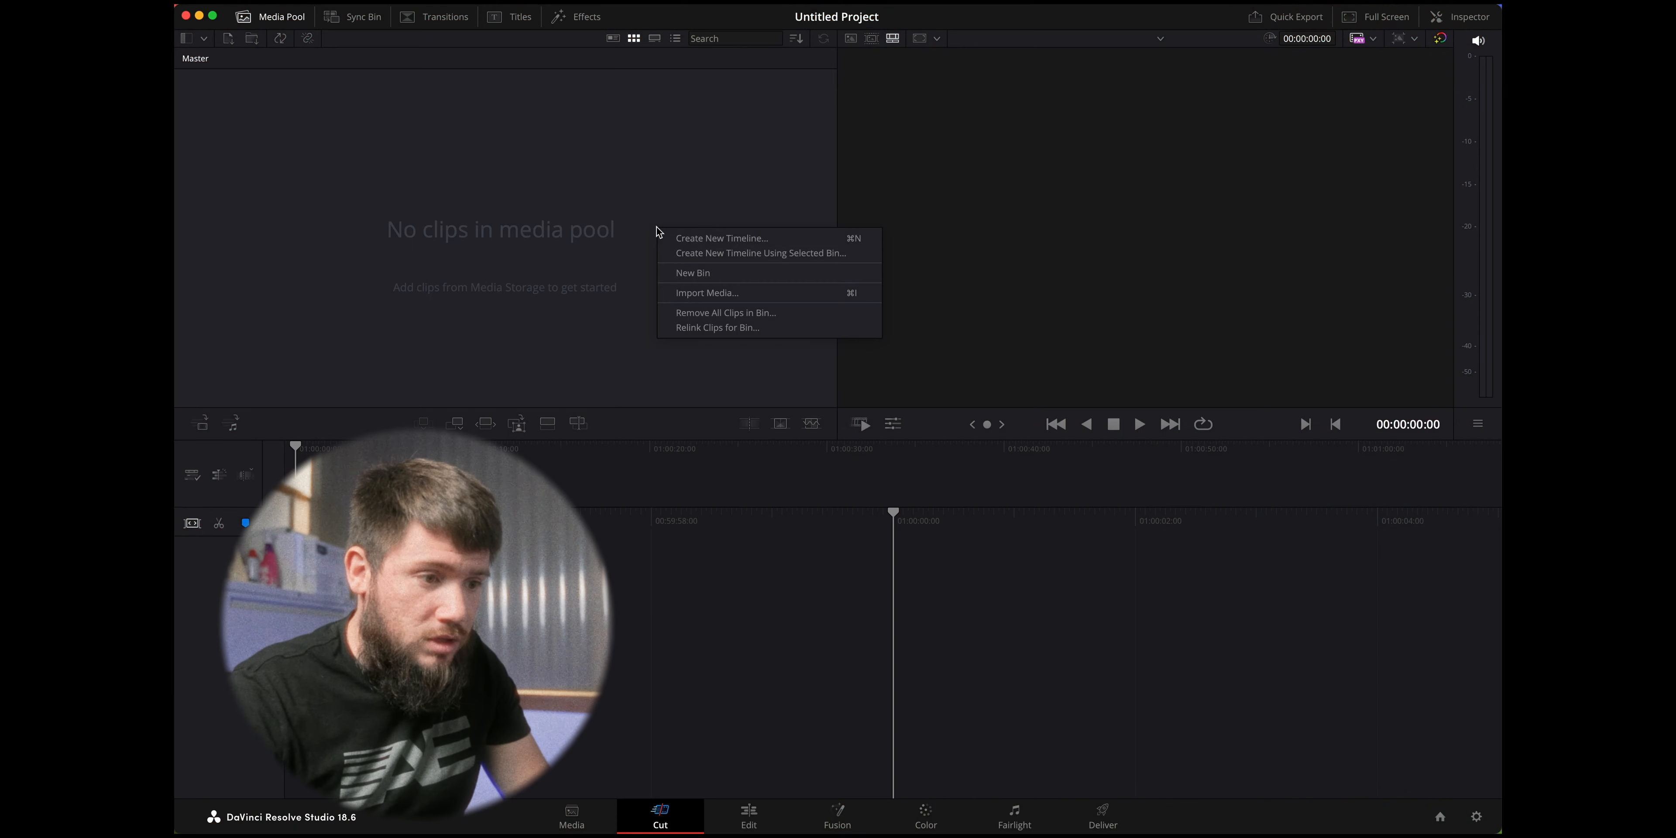
Import the clip 085A8375.MP4 from the Desktop into the media pool
{"action": "left_click", "coordinate": [701, 292]}
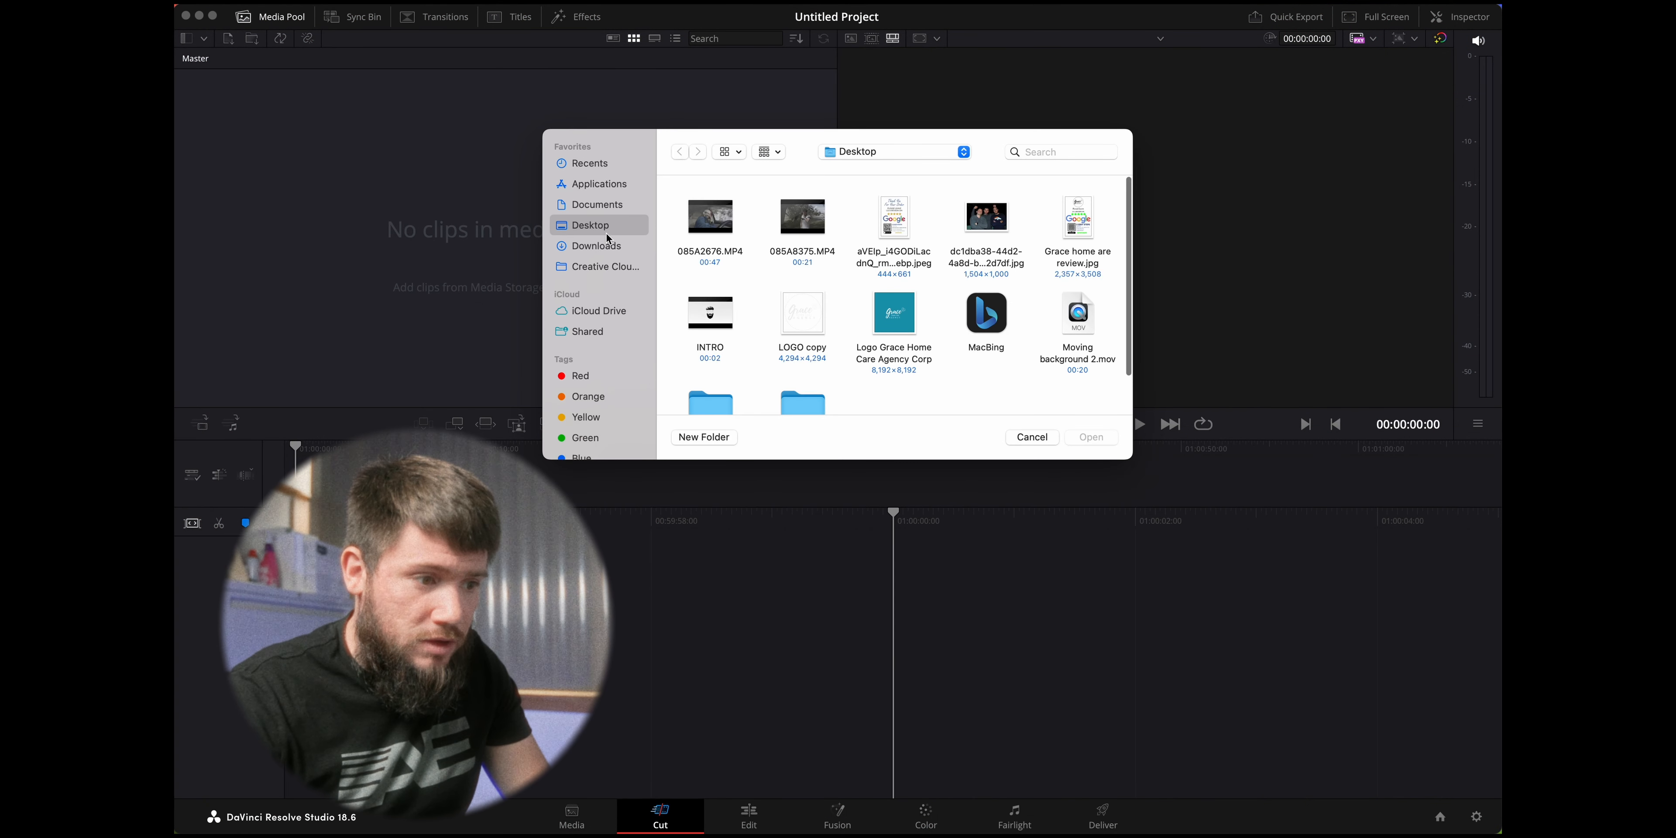
{"action": "left_click", "coordinate": [802, 225]}
{"action": "left_click", "coordinate": [1091, 437]}
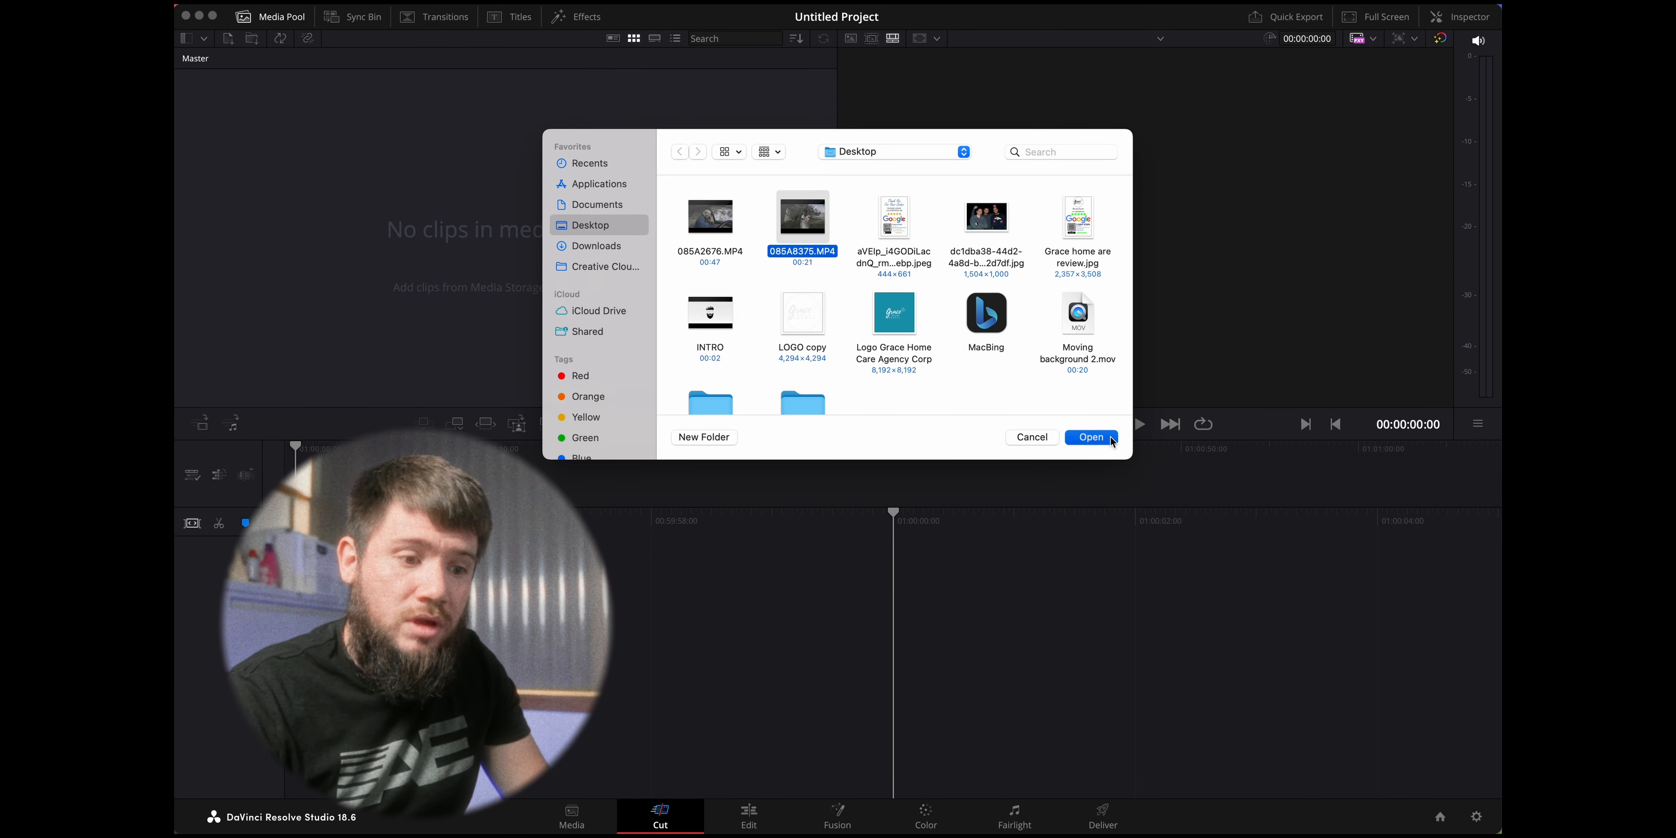
{"action": "left_click", "coordinate": [965, 477]}
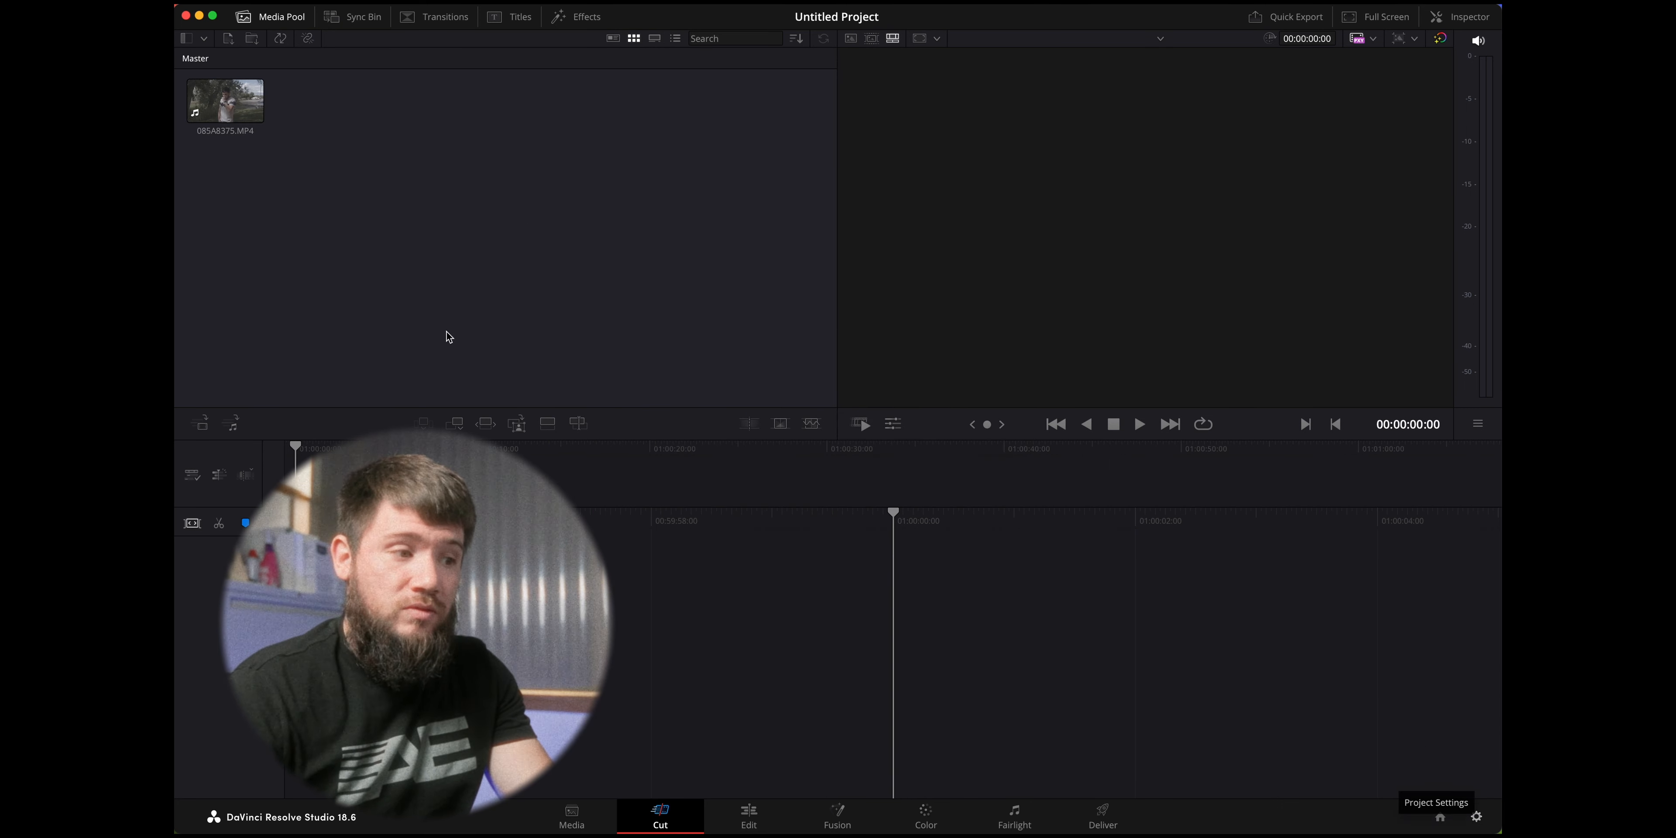
Place the imported clip on a new timeline and park the Edit page playhead at 01:00:03:16
{"action": "left_click_drag", "start_coordinate": [241, 104], "coordinate": [932, 630]}
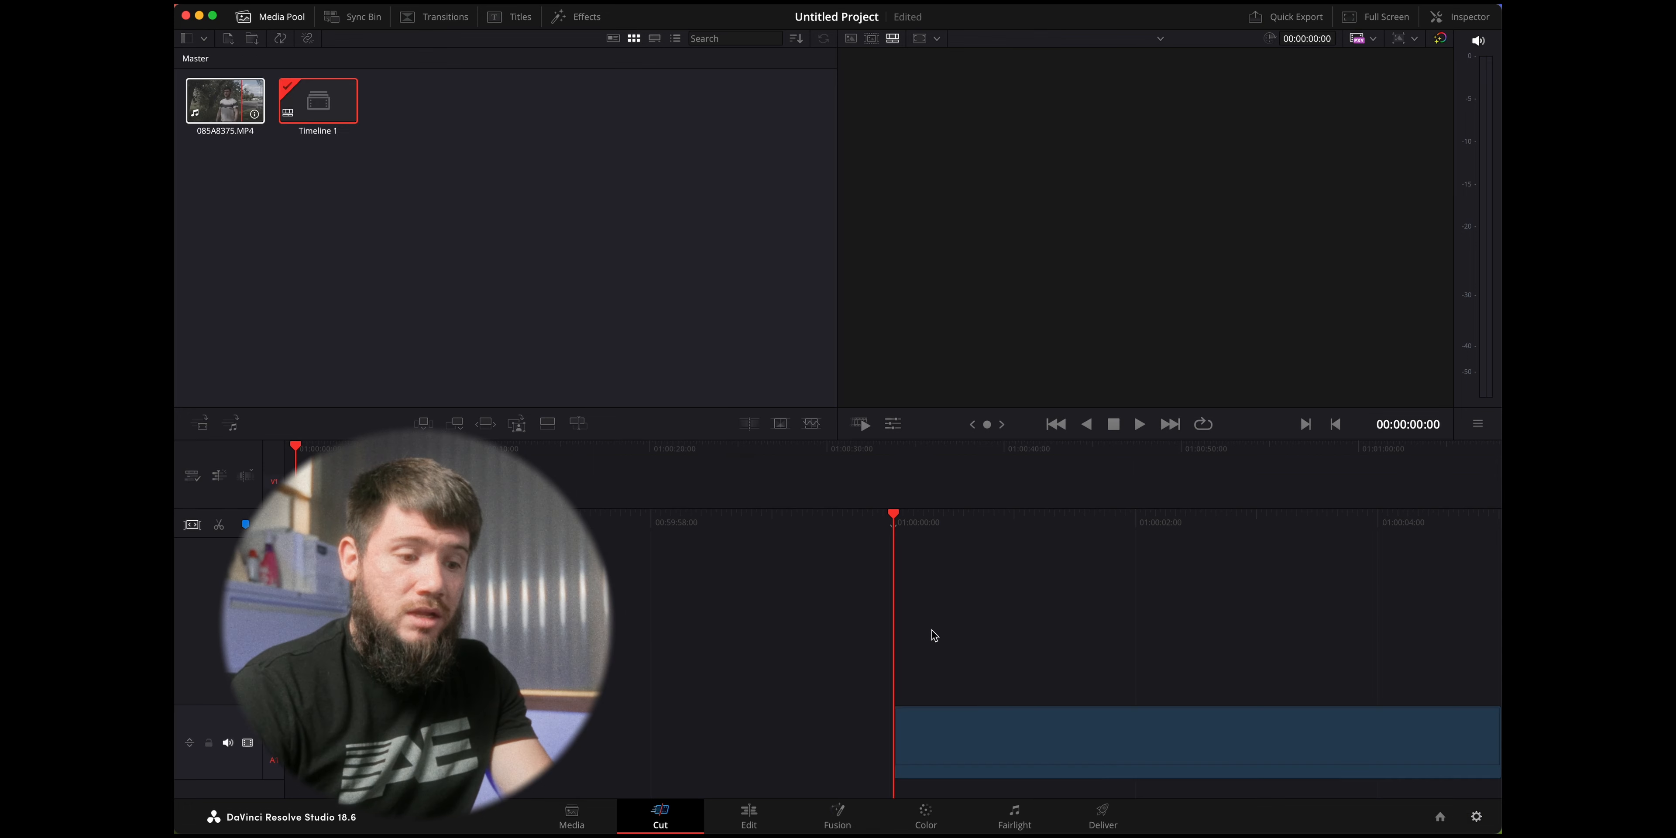
{"action": "left_click", "coordinate": [756, 811]}
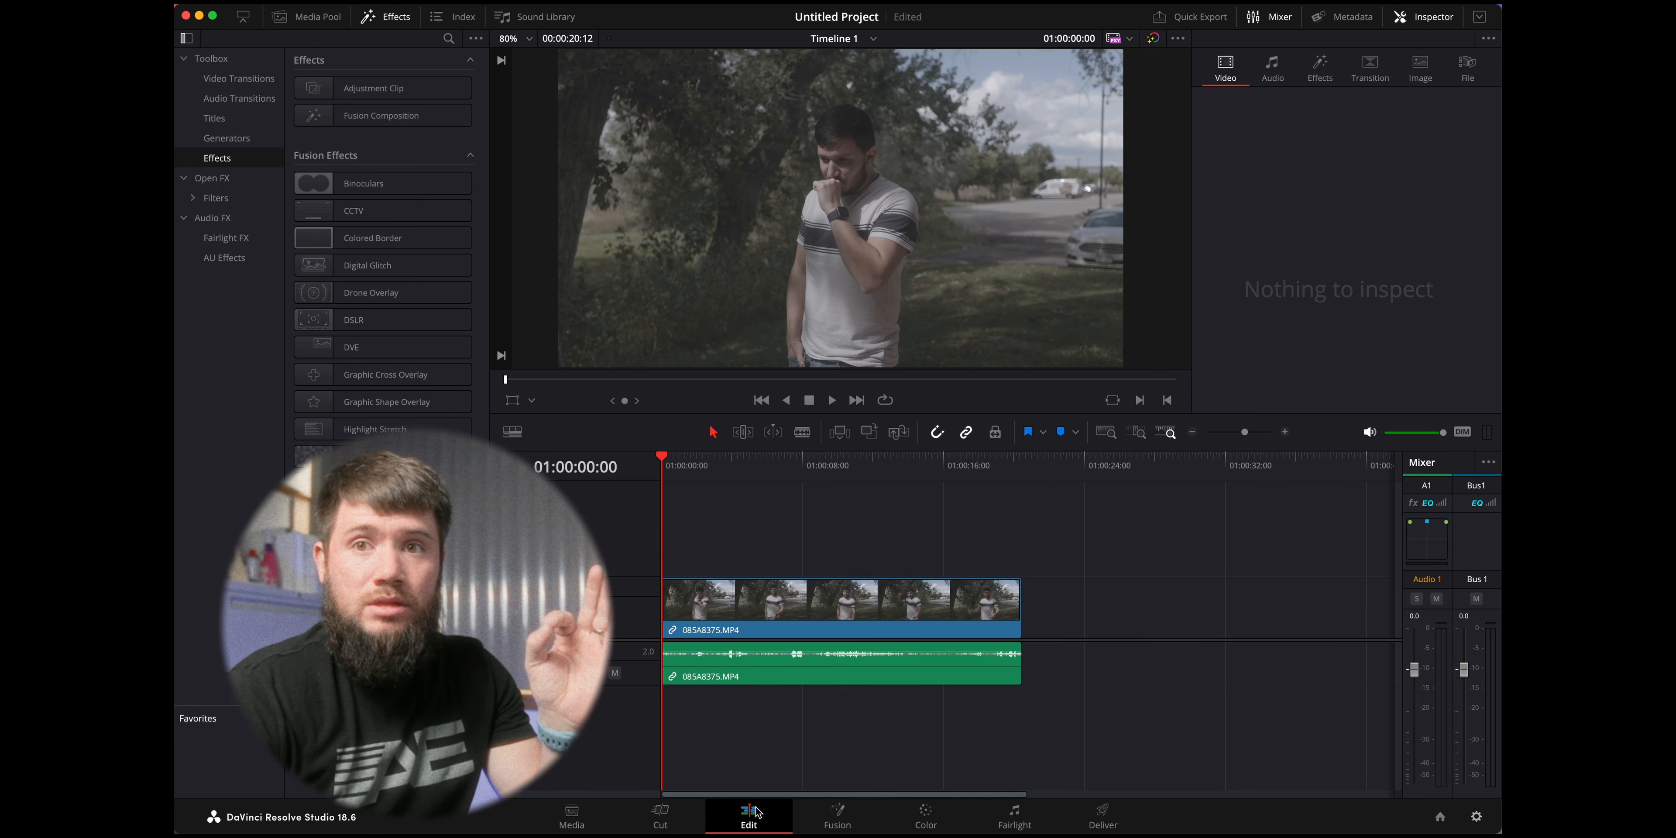
{"action": "left_click", "coordinate": [669, 381]}
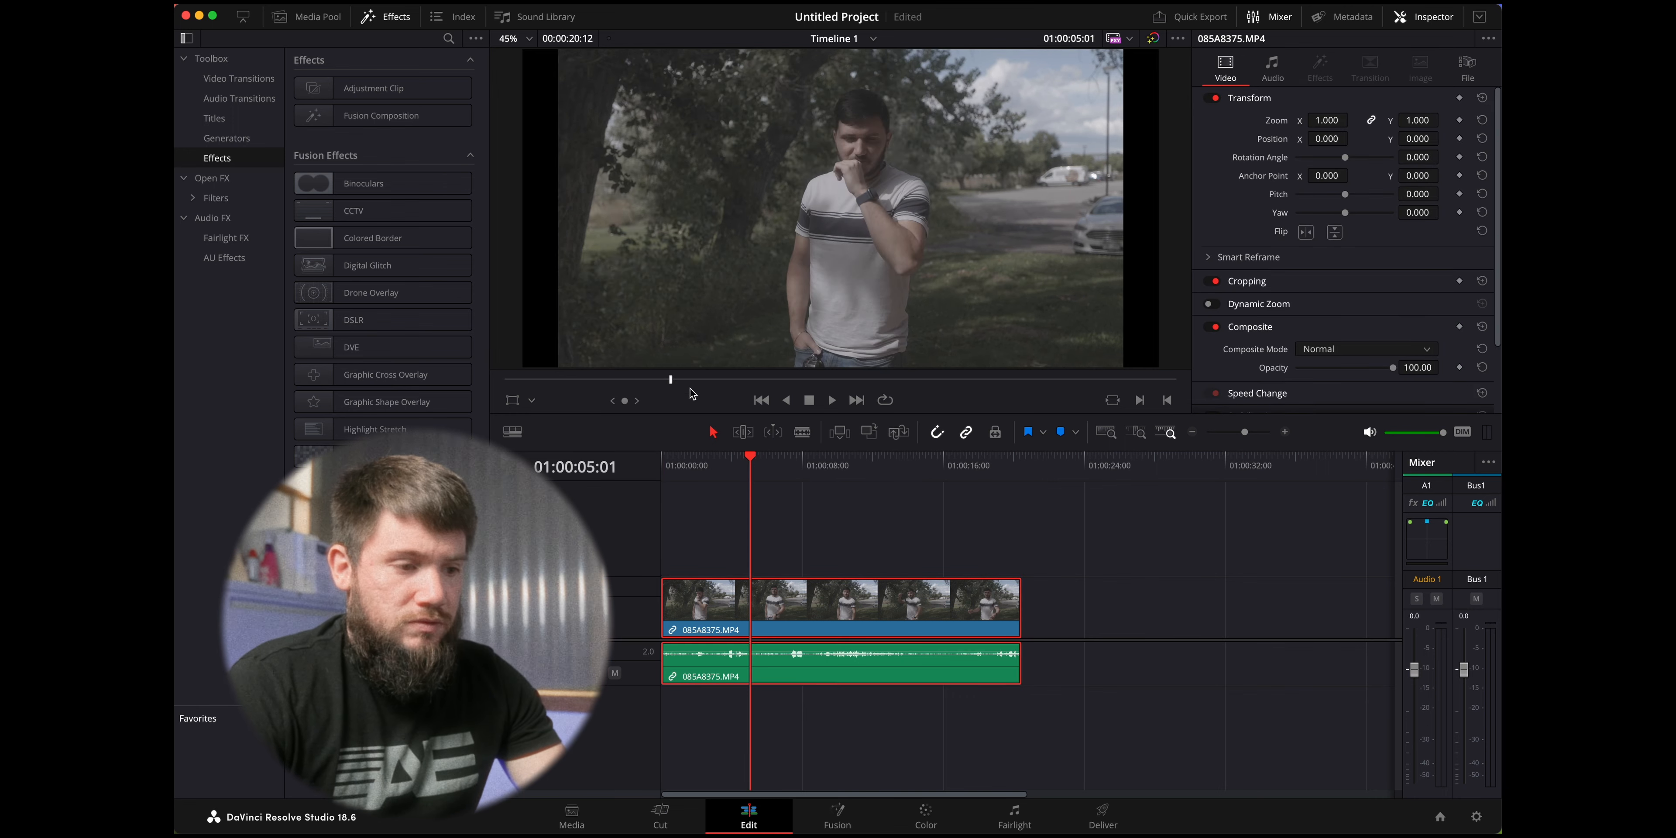
{"action": "left_click_drag", "start_coordinate": [664, 384], "coordinate": [623, 380]}
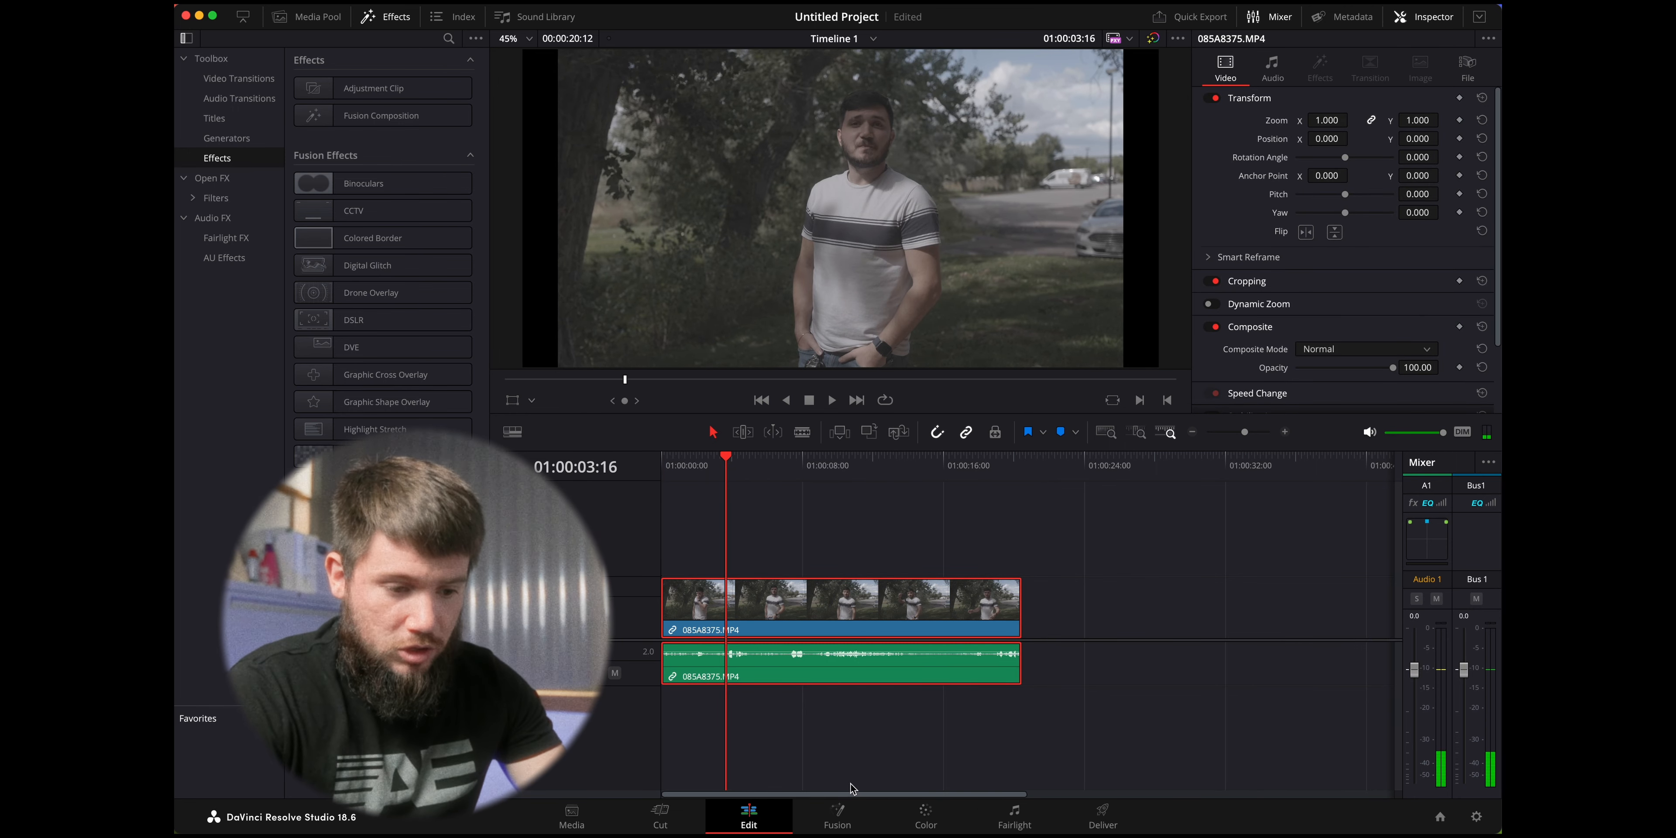
On the Color page, add two serial nodes after node 01 and spread the three nodes lower in the node graph
{"action": "left_click", "coordinate": [945, 817]}
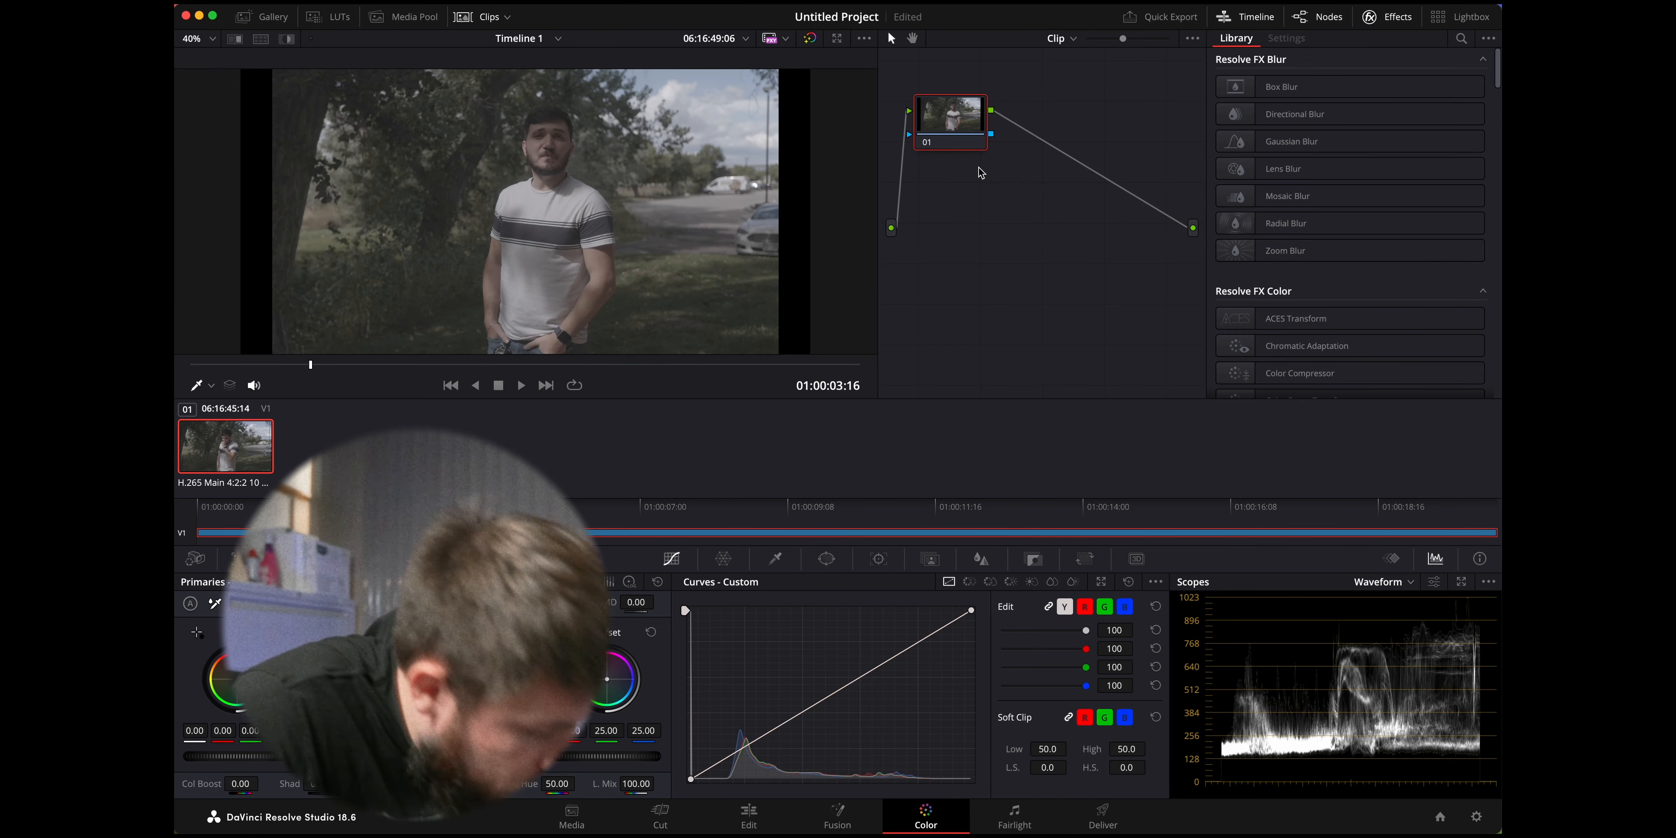
{"action": "key", "text": "alt+s"}
{"action": "key", "text": "alt+s"}
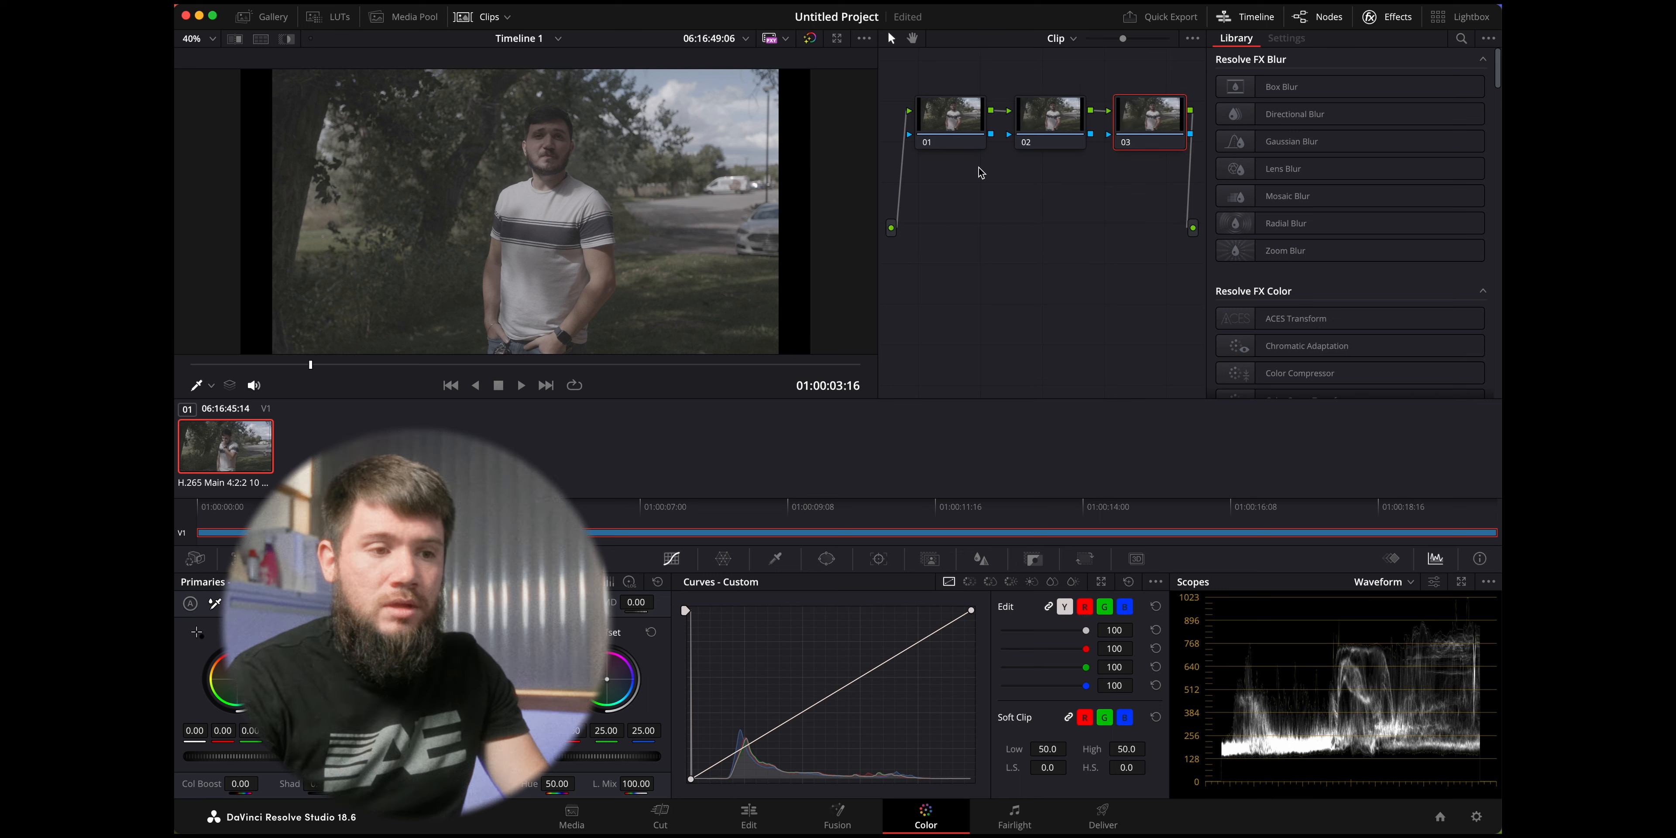
{"action": "left_click_drag", "start_coordinate": [937, 134], "coordinate": [920, 199]}
{"action": "left_click_drag", "start_coordinate": [1063, 136], "coordinate": [1063, 236]}
{"action": "left_click", "coordinate": [1155, 109]}
{"action": "left_click_drag", "start_coordinate": [1155, 109], "coordinate": [1155, 223]}
{"action": "left_click", "coordinate": [943, 192]}
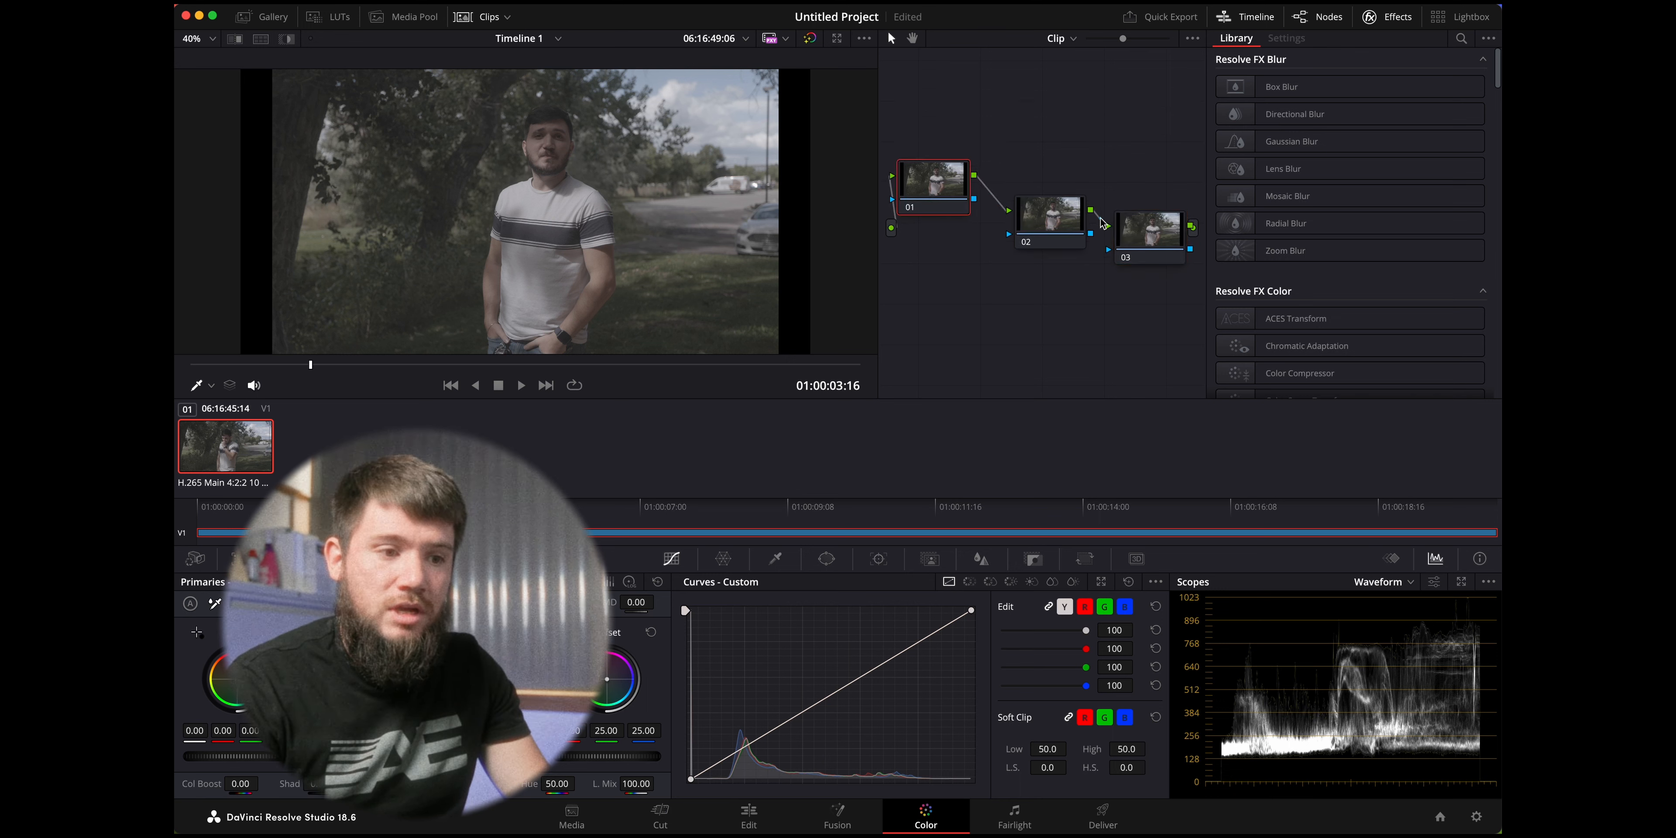
{"action": "left_click", "coordinate": [1062, 228]}
{"action": "left_click", "coordinate": [1152, 244]}
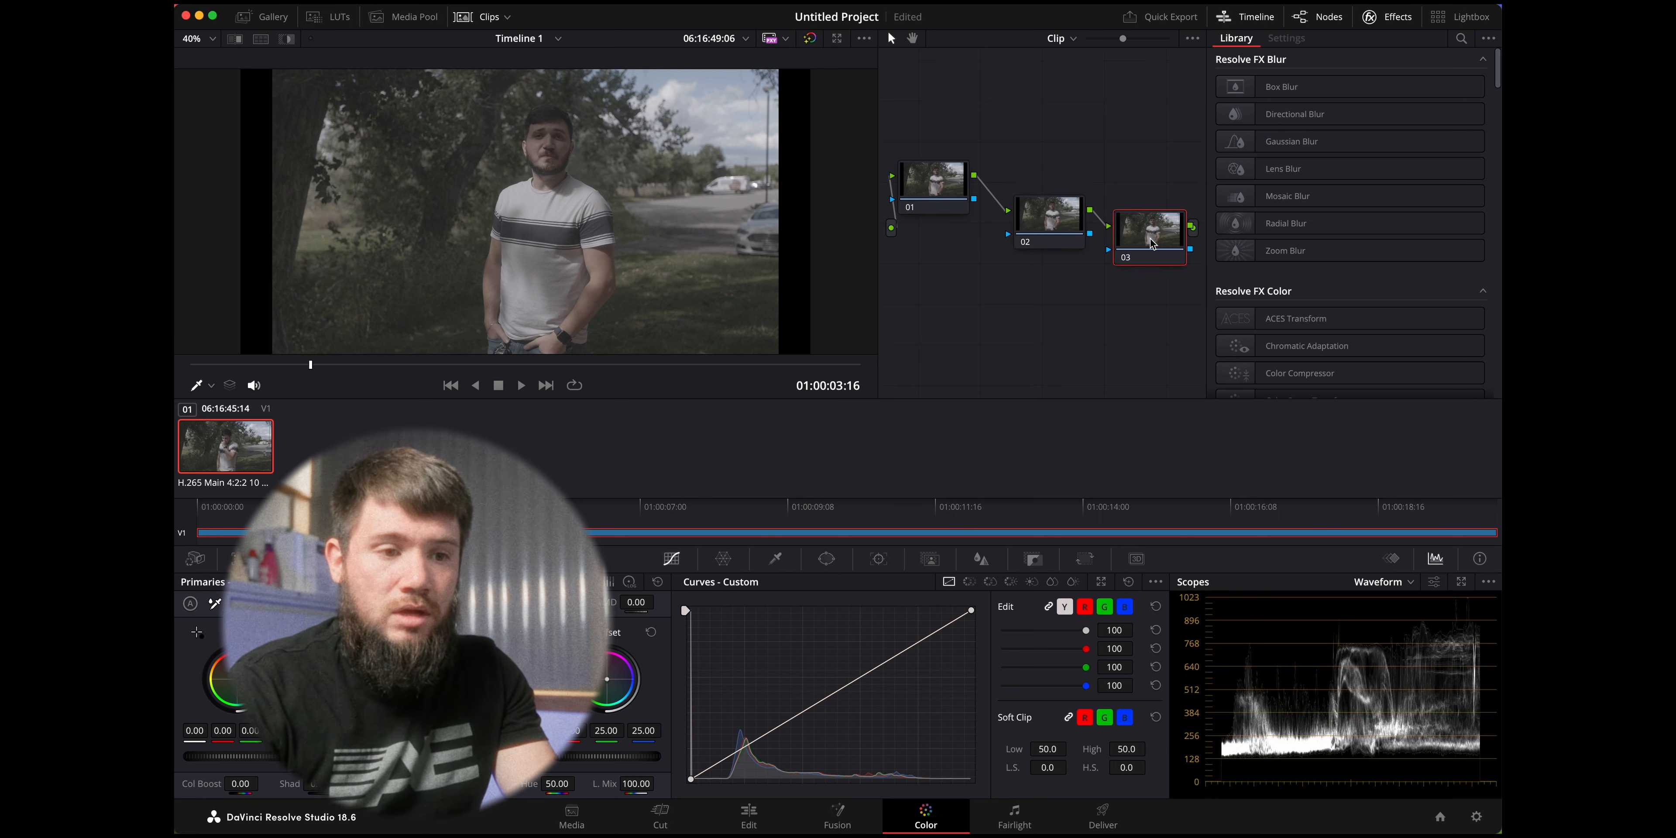
Try applying the Color Space Transform effect to node 03
{"action": "scroll", "coordinate": [1346, 312], "scroll_direction": "down", "scroll_amount": 3}
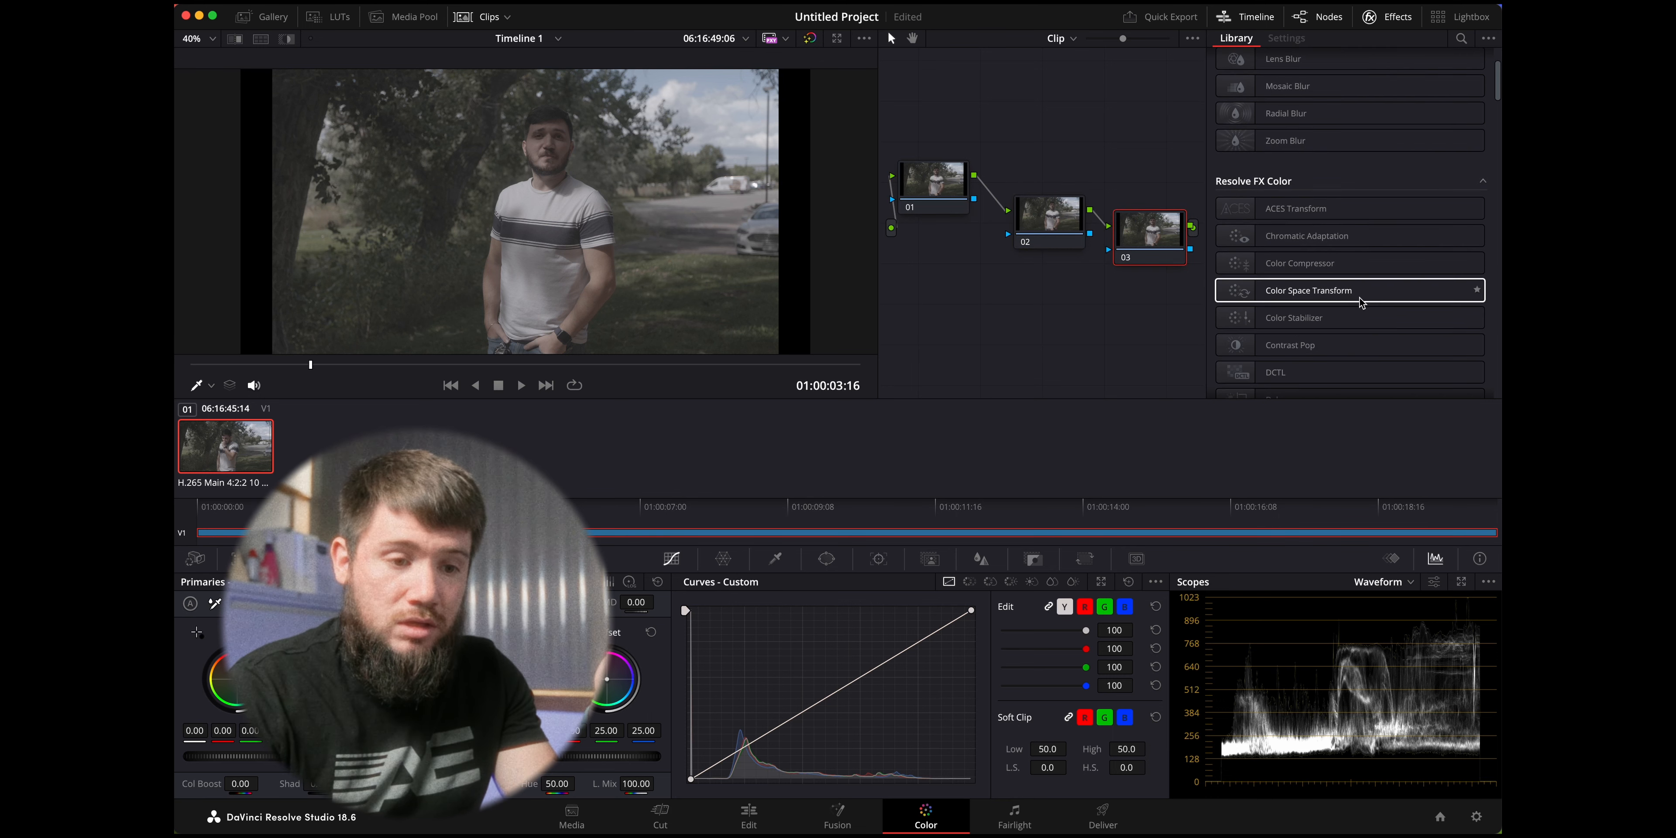
{"action": "left_click_drag", "start_coordinate": [1353, 291], "coordinate": [1164, 233]}
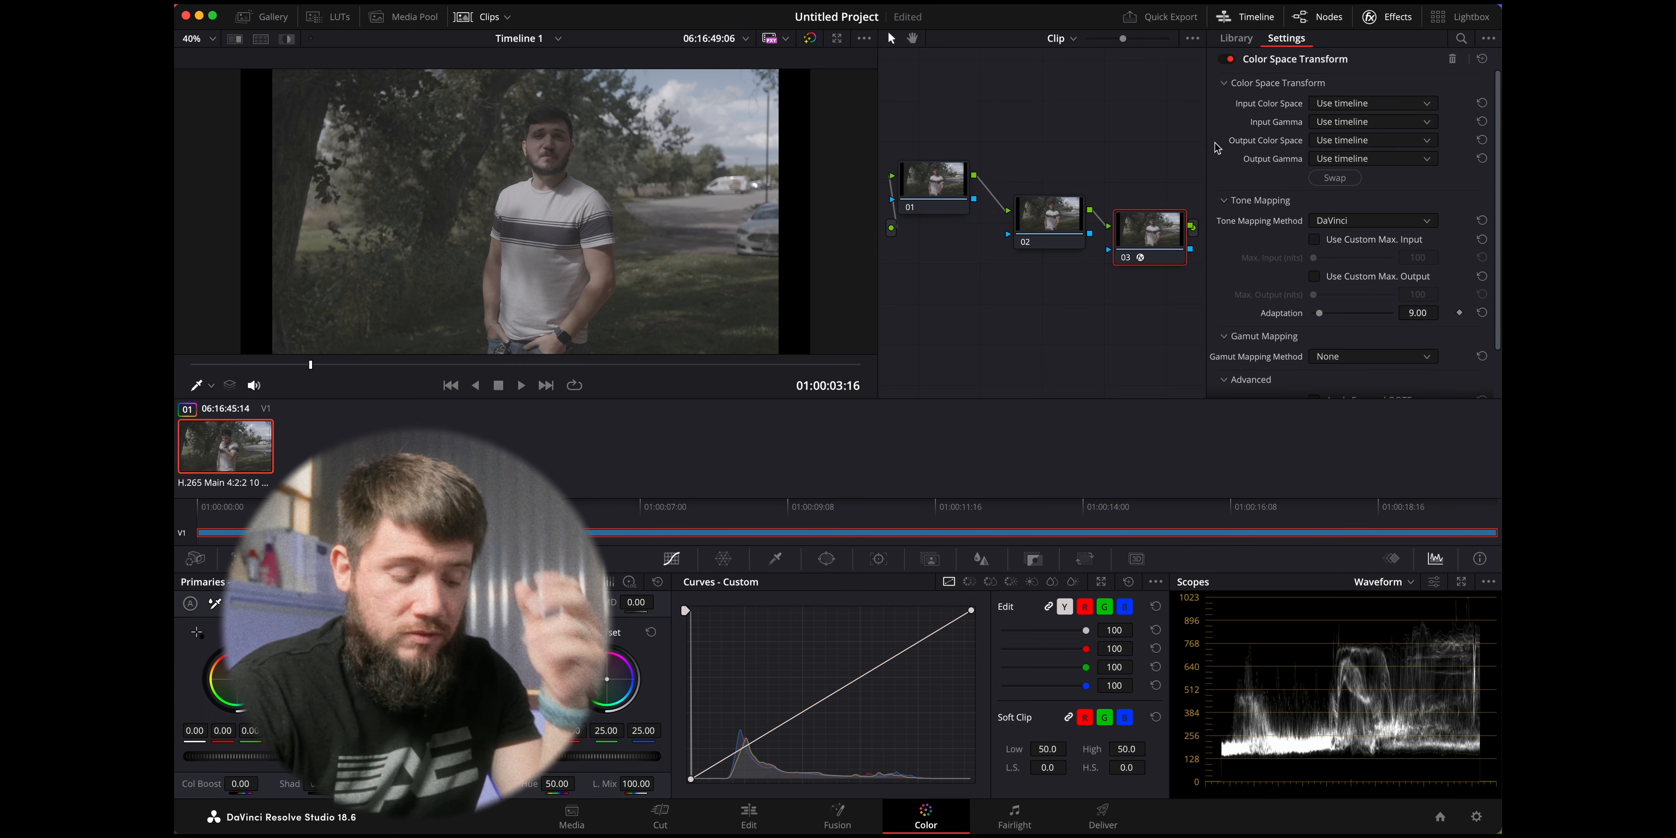
{"action": "left_click", "coordinate": [1236, 37]}
Apply the Dehancer Pro 7.0.1 film emulation effect to node 03
{"action": "scroll", "coordinate": [1358, 163], "scroll_direction": "down", "scroll_amount": 15}
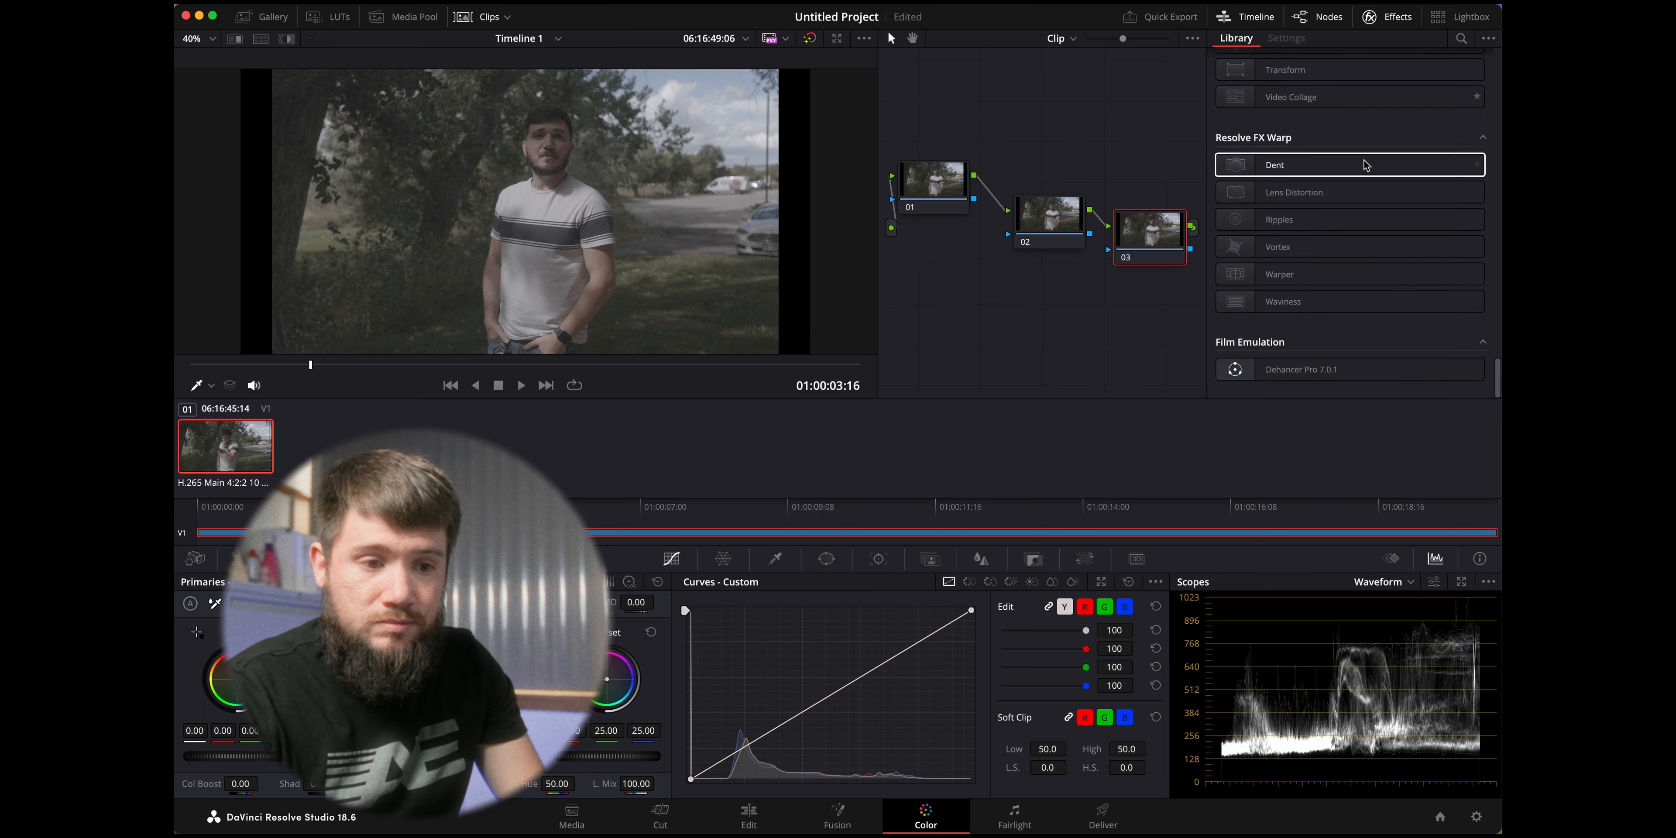
{"action": "left_click_drag", "start_coordinate": [1339, 374], "coordinate": [1142, 221]}
Set the Dehancer input vendor to Canon and the camera to R5, with Log 3 Cinema Gamut as the format
{"action": "left_click", "coordinate": [1398, 127]}
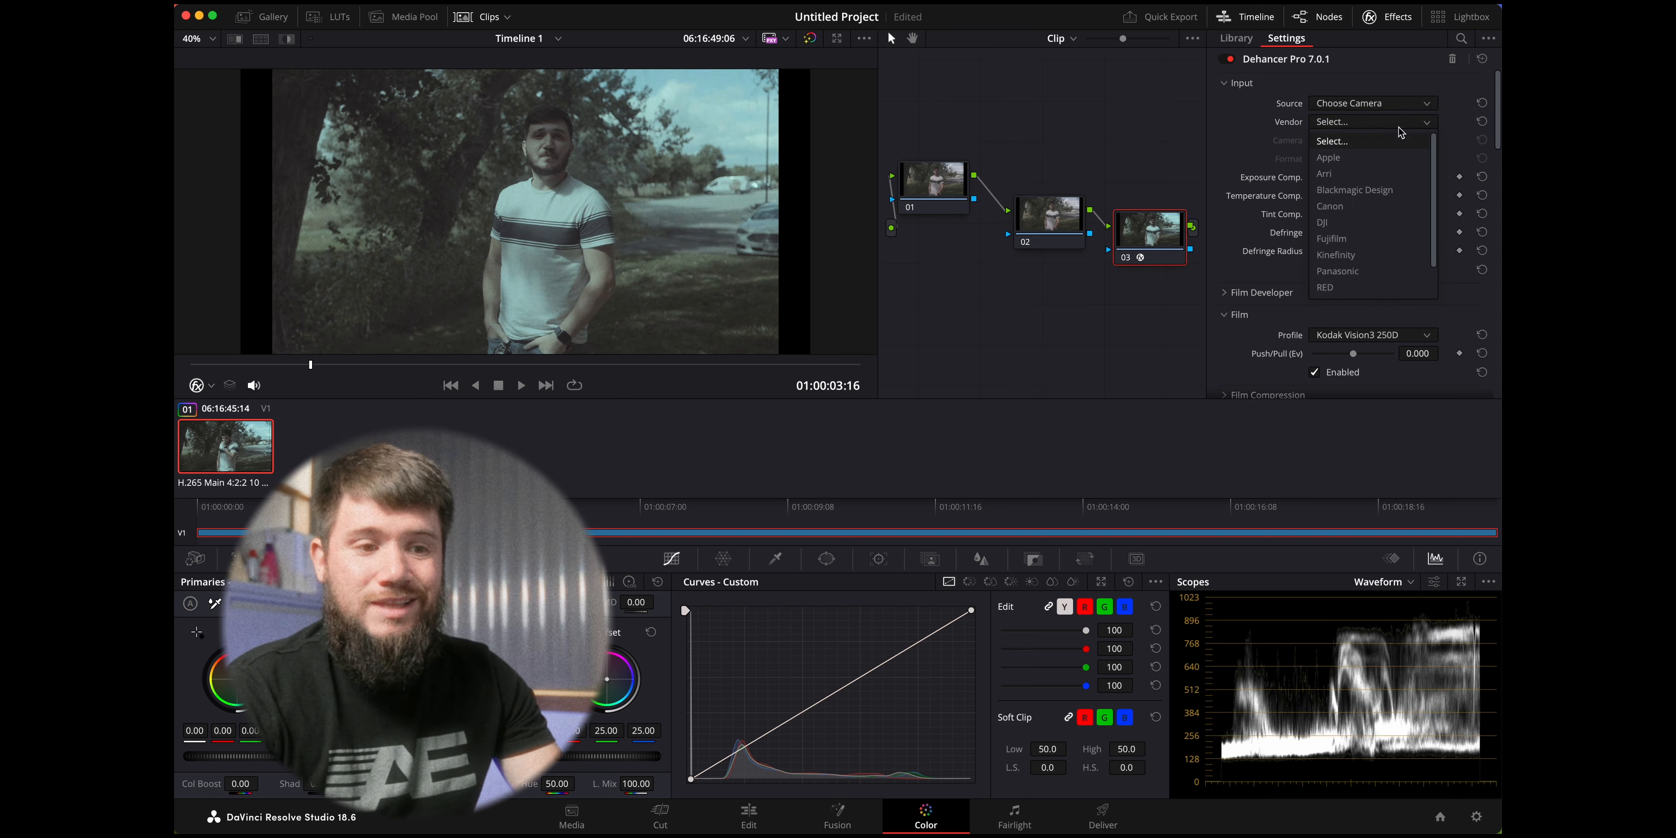
{"action": "left_click", "coordinate": [1386, 205]}
{"action": "left_click", "coordinate": [1379, 143]}
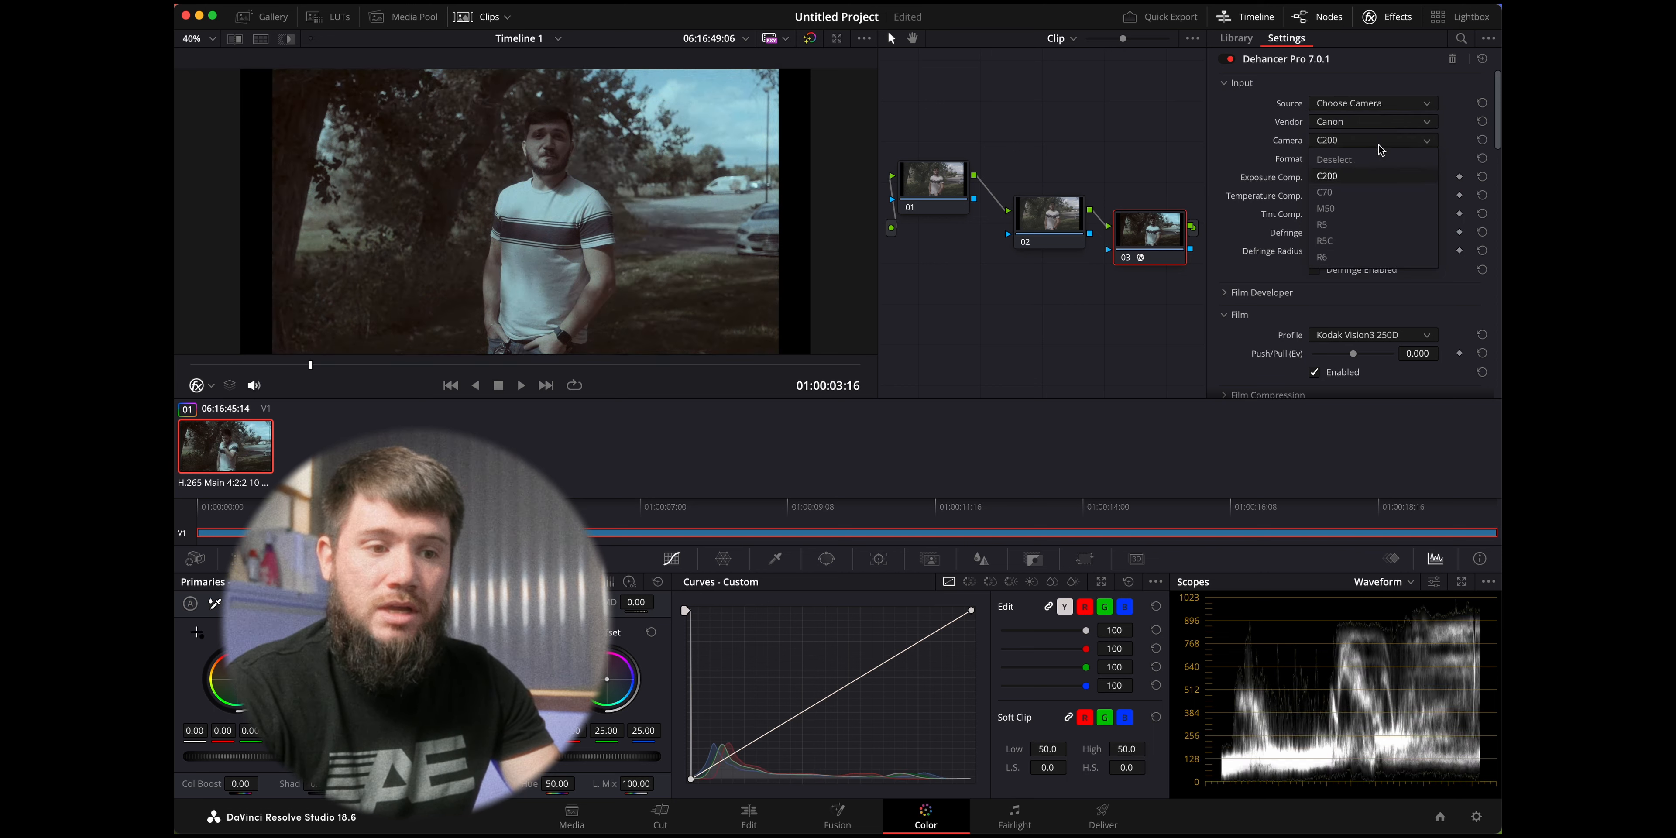
{"action": "left_click", "coordinate": [1369, 234]}
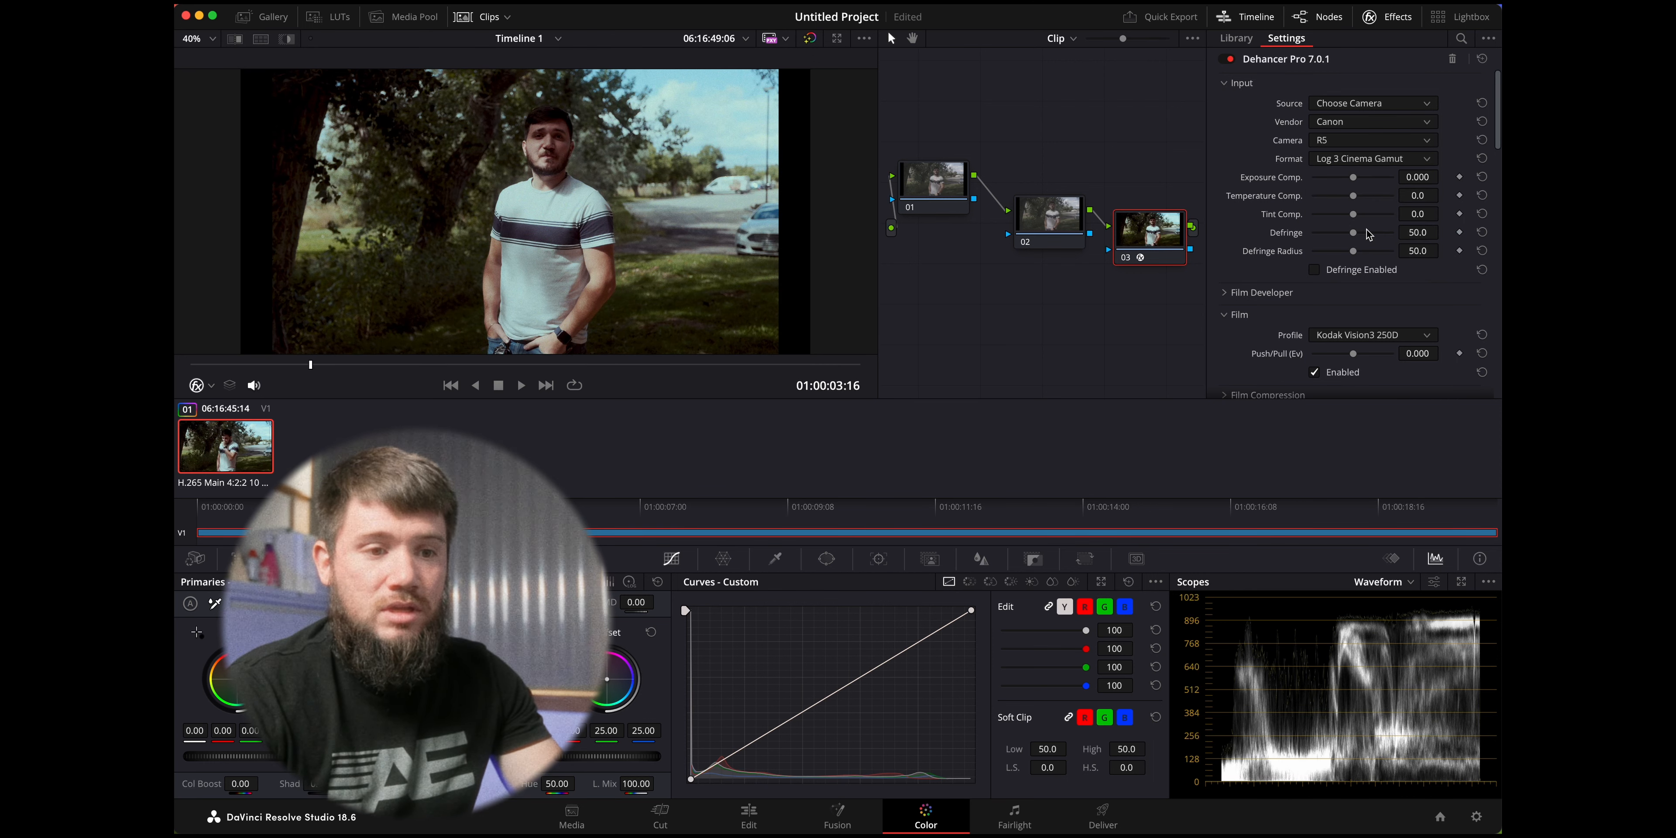
{"action": "left_click", "coordinate": [1359, 160]}
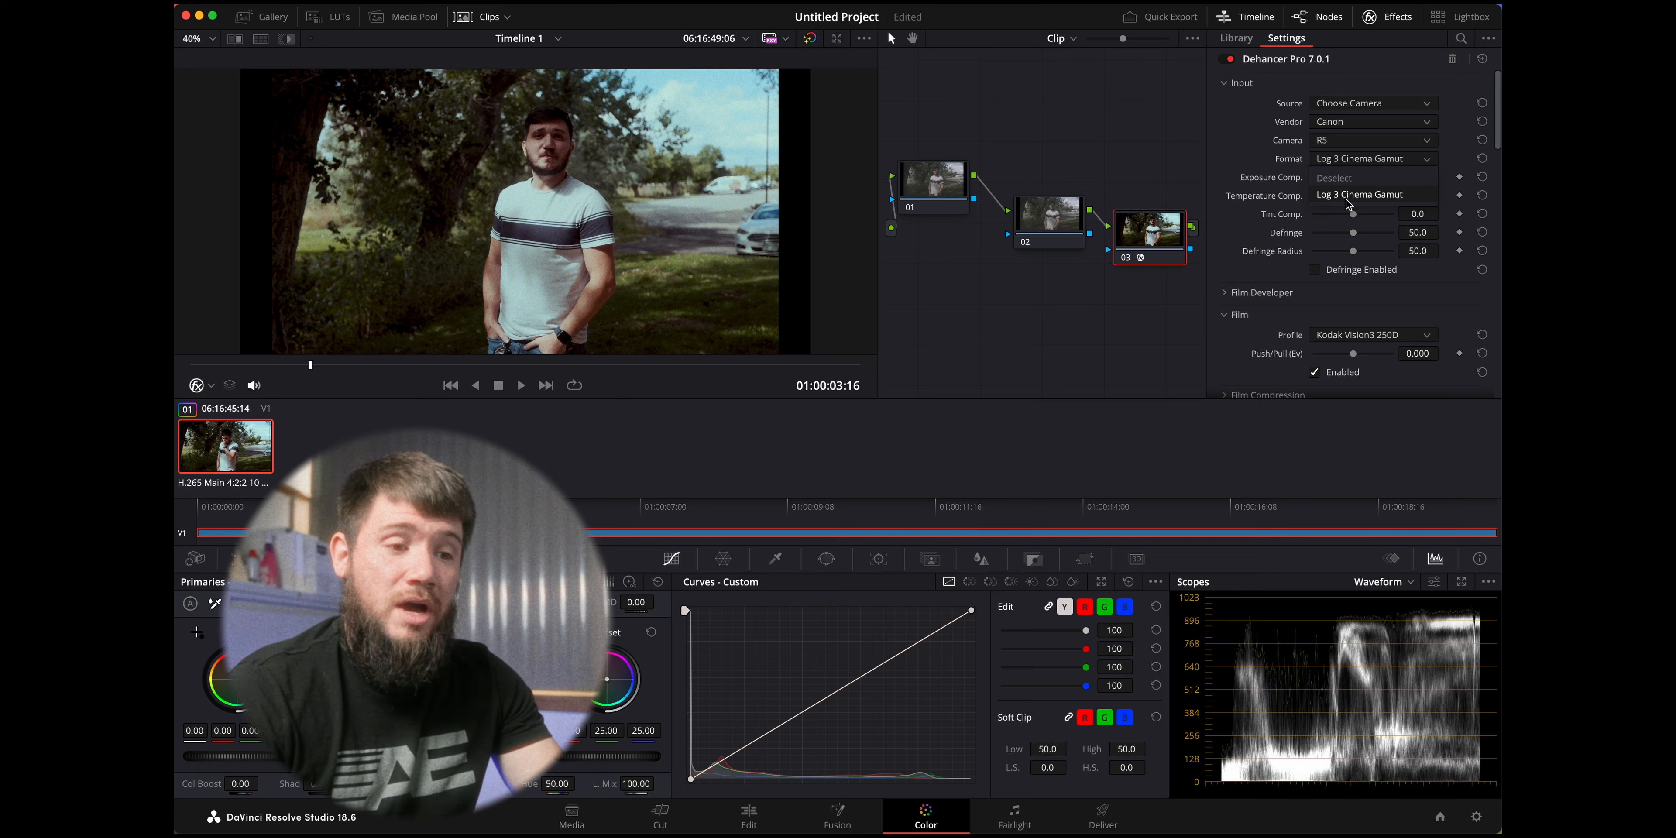
{"action": "left_click", "coordinate": [1169, 304]}
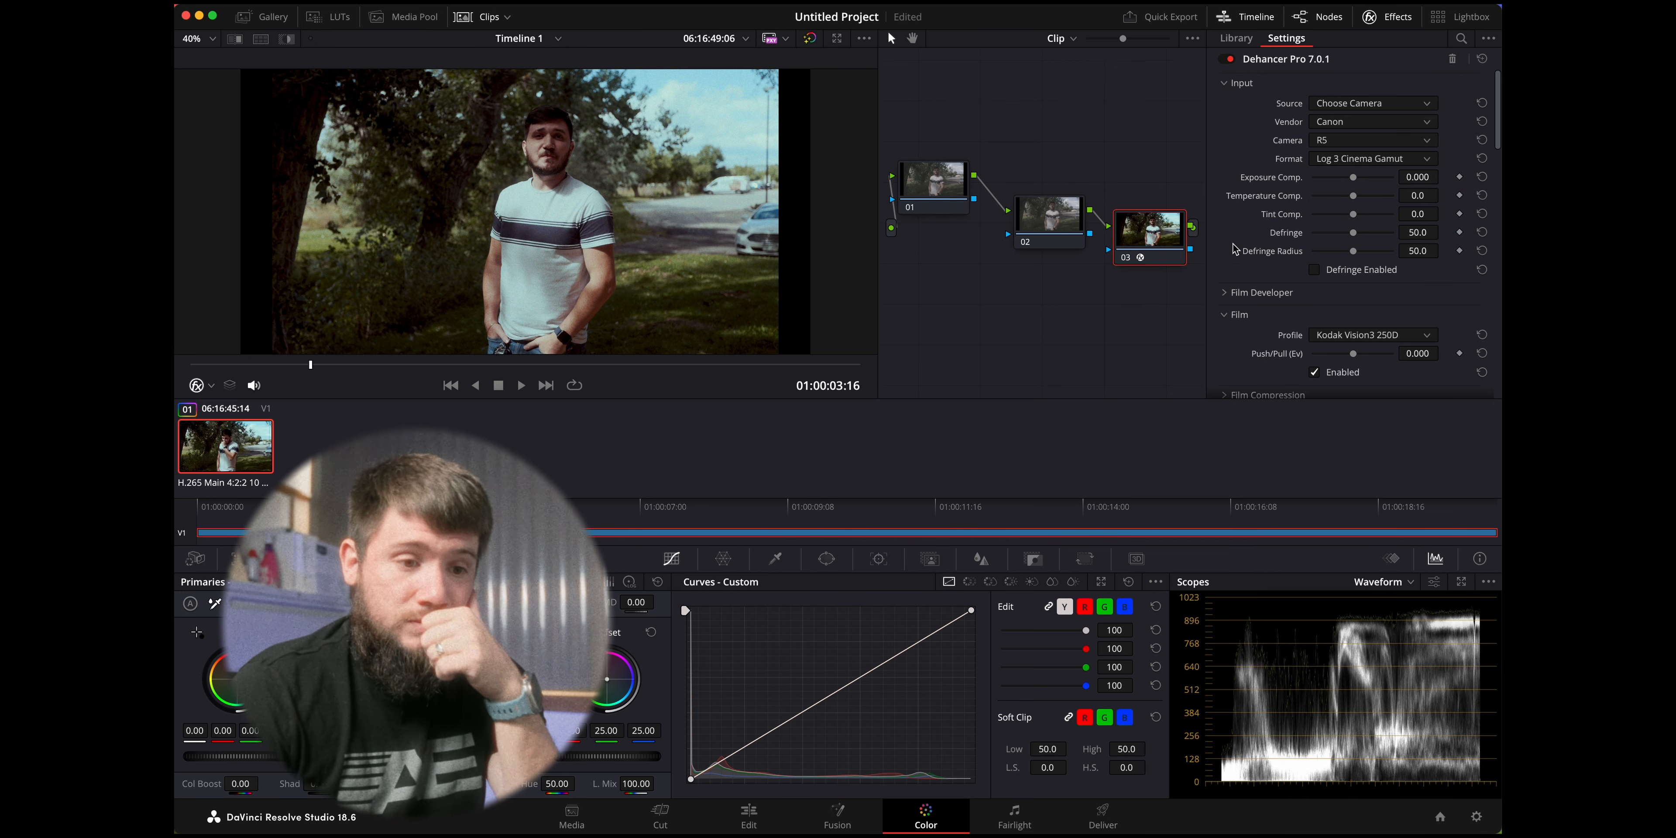
Collapse the Dehancer parameter groups below Input, including Film, Expand, Print, Film Grain, Halation, Bloom and Film Damage
{"action": "scroll", "coordinate": [1264, 267], "scroll_direction": "down", "scroll_amount": 2}
{"action": "scroll", "coordinate": [1264, 267], "scroll_direction": "up", "scroll_amount": 2}
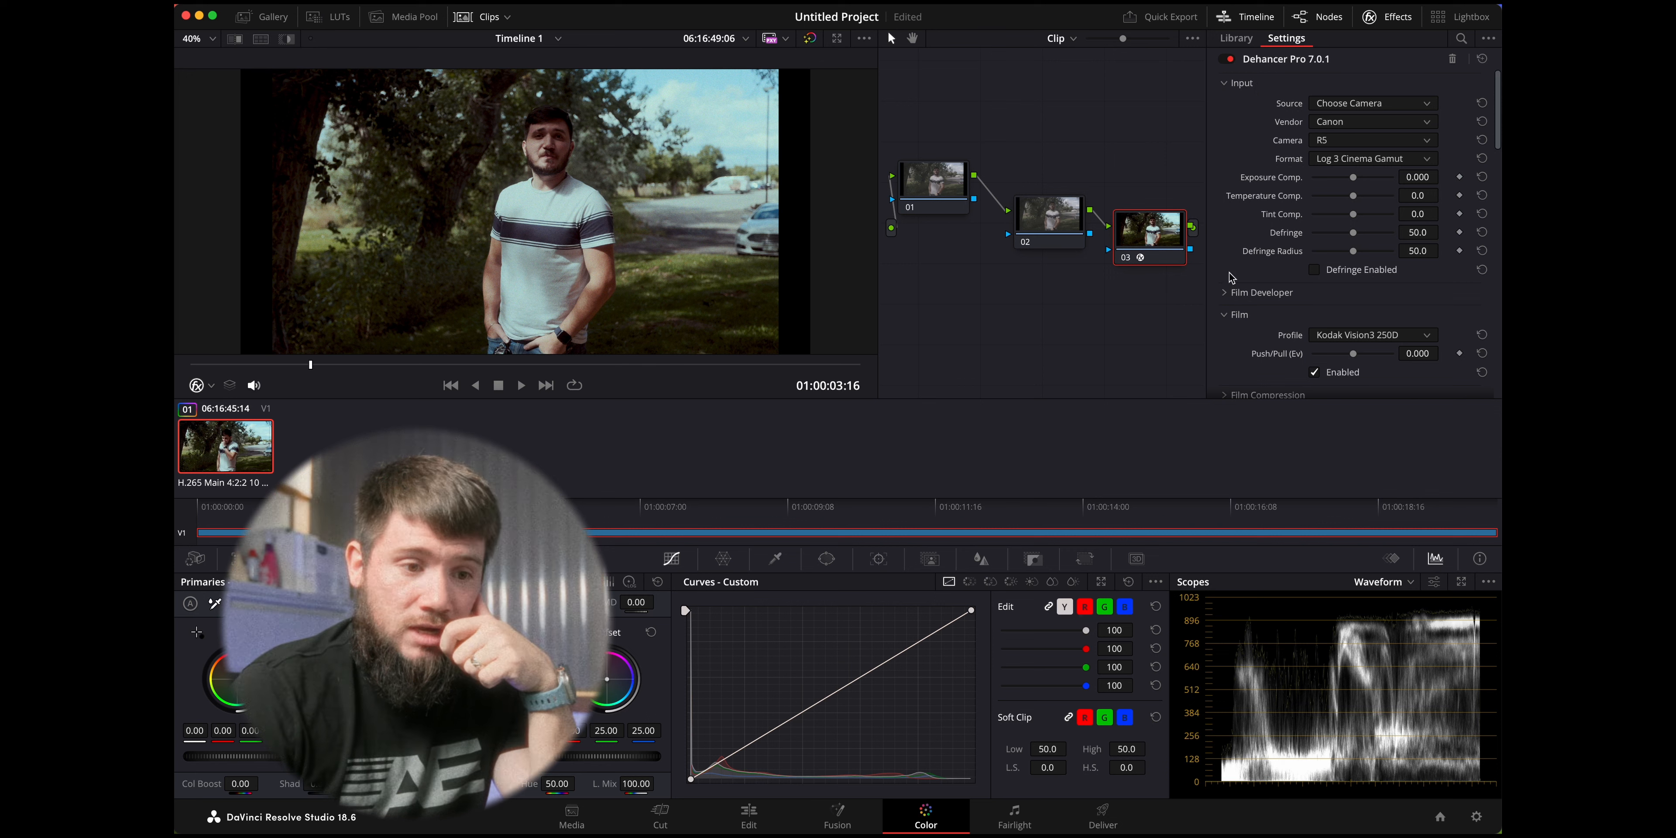
{"action": "left_click", "coordinate": [1226, 315]}
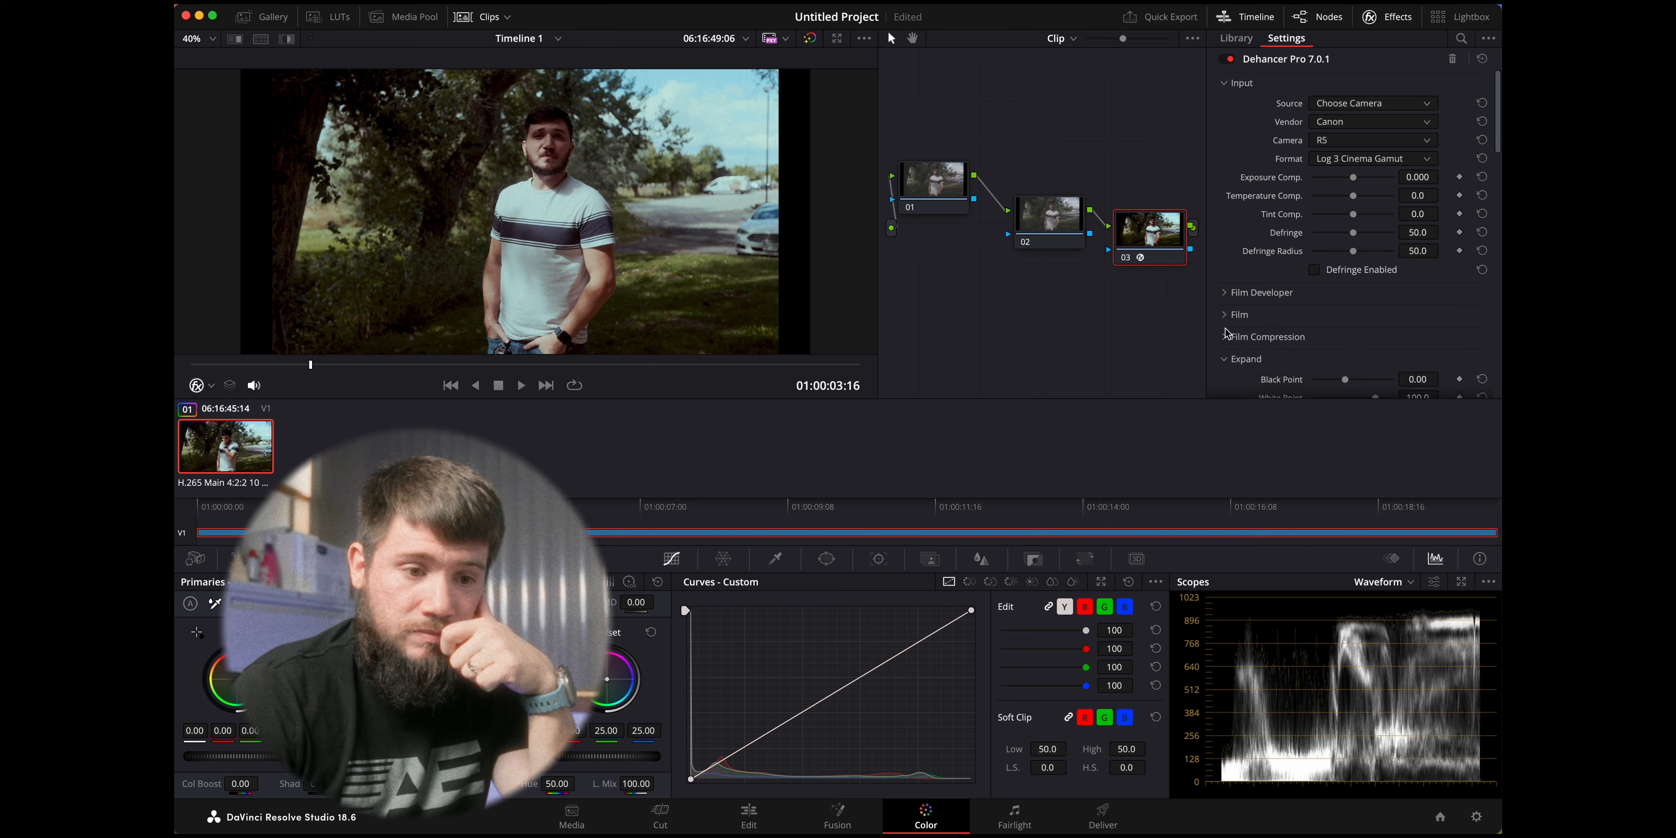
{"action": "left_click", "coordinate": [1224, 360]}
{"action": "scroll", "coordinate": [1226, 361], "scroll_direction": "down", "scroll_amount": 5}
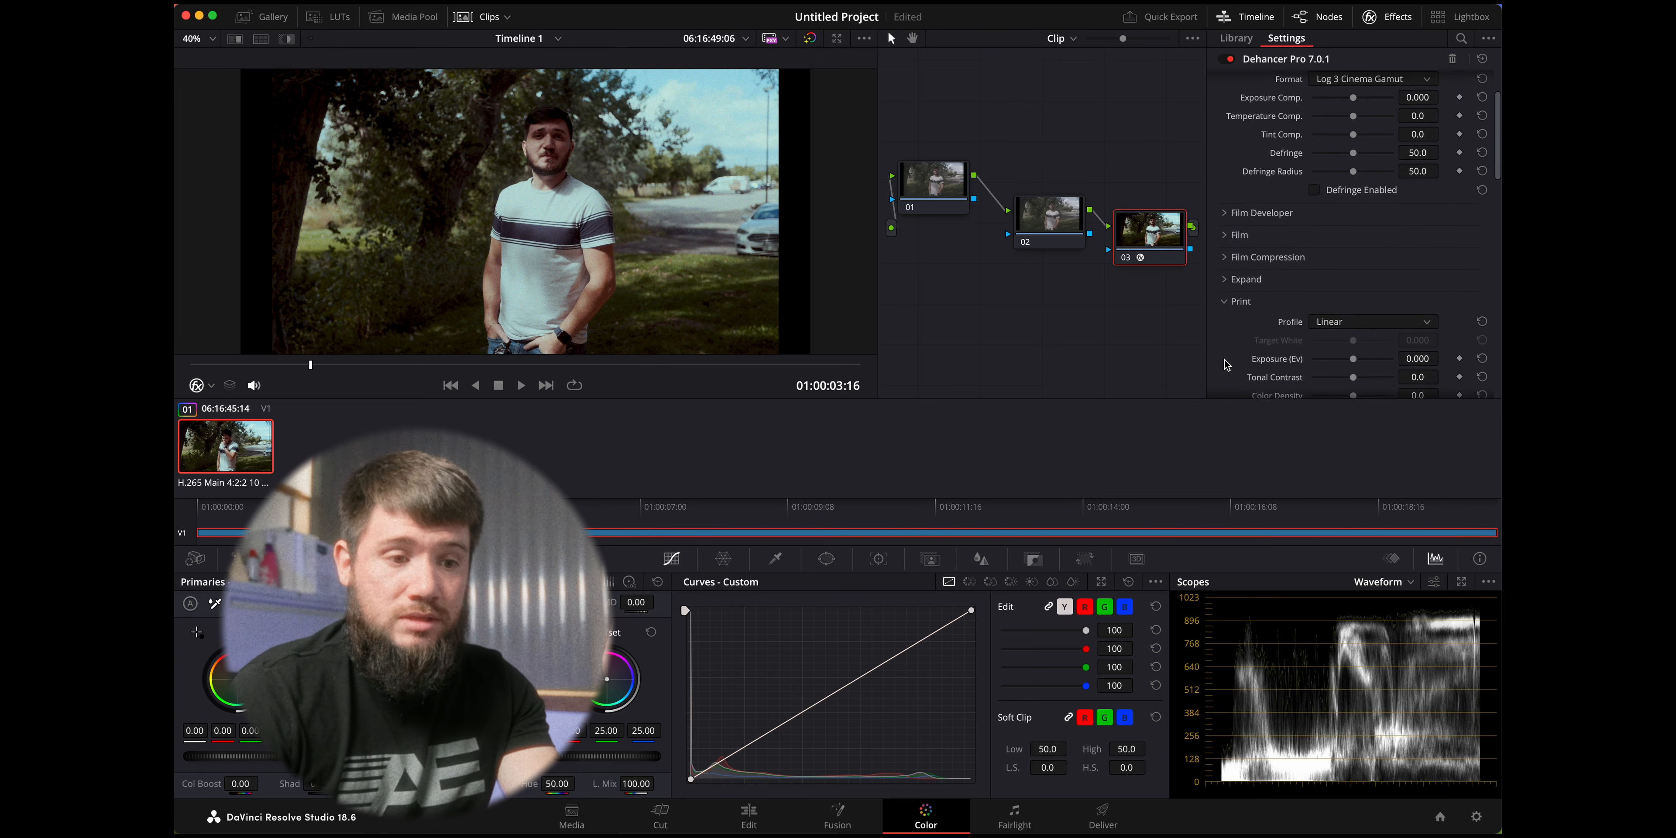
{"action": "left_click", "coordinate": [1226, 270]}
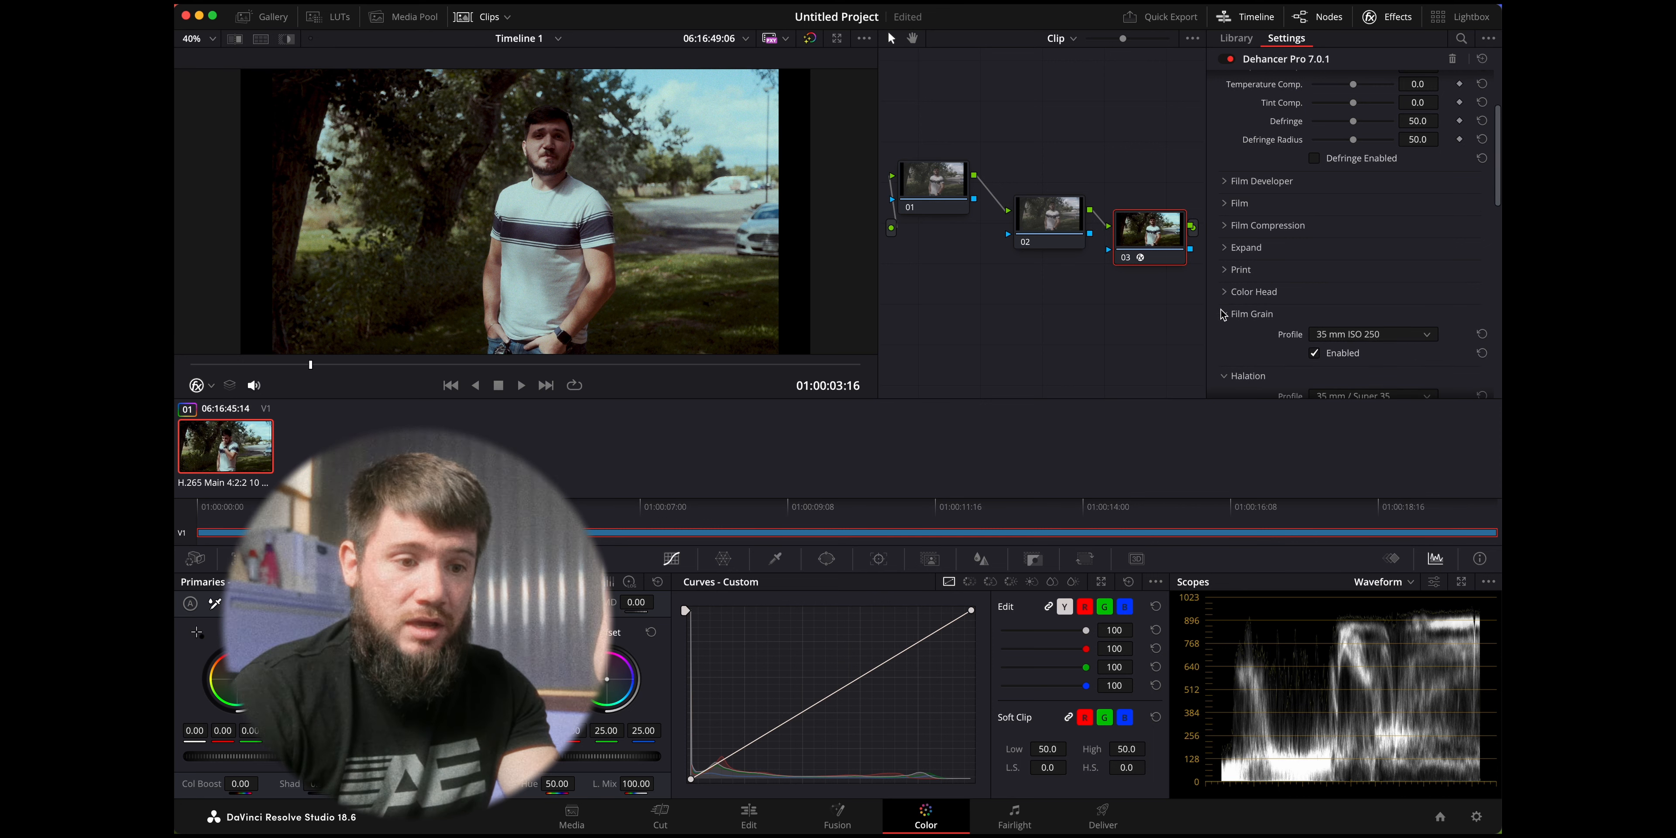
{"action": "left_click", "coordinate": [1224, 314]}
{"action": "scroll", "coordinate": [1224, 317], "scroll_direction": "down", "scroll_amount": 2}
{"action": "left_click", "coordinate": [1227, 290]}
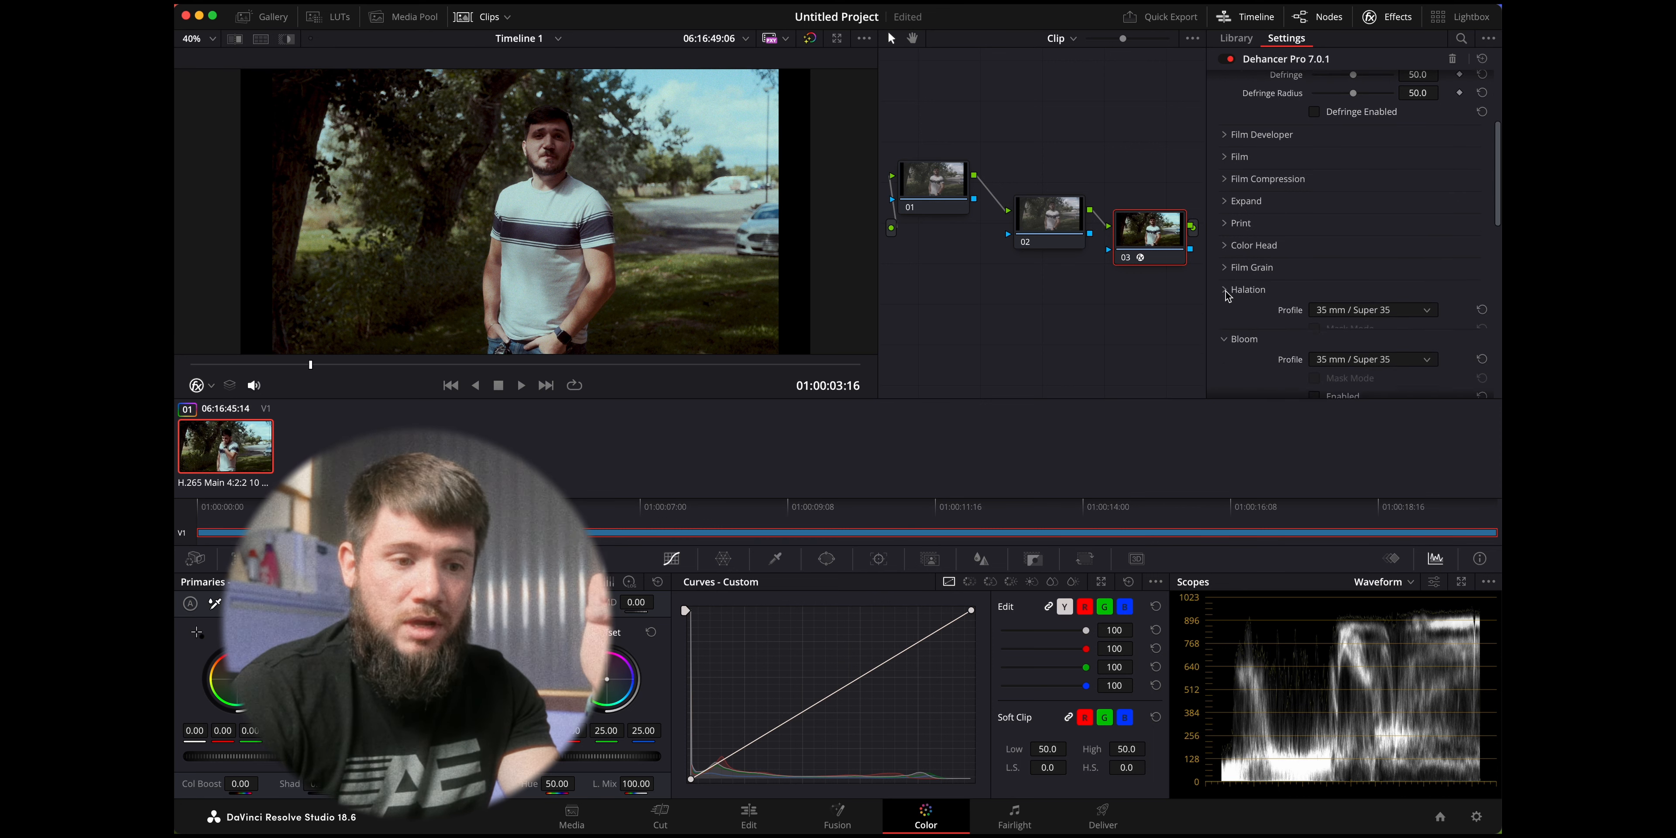
{"action": "left_click", "coordinate": [1225, 311]}
{"action": "left_click", "coordinate": [1226, 343]}
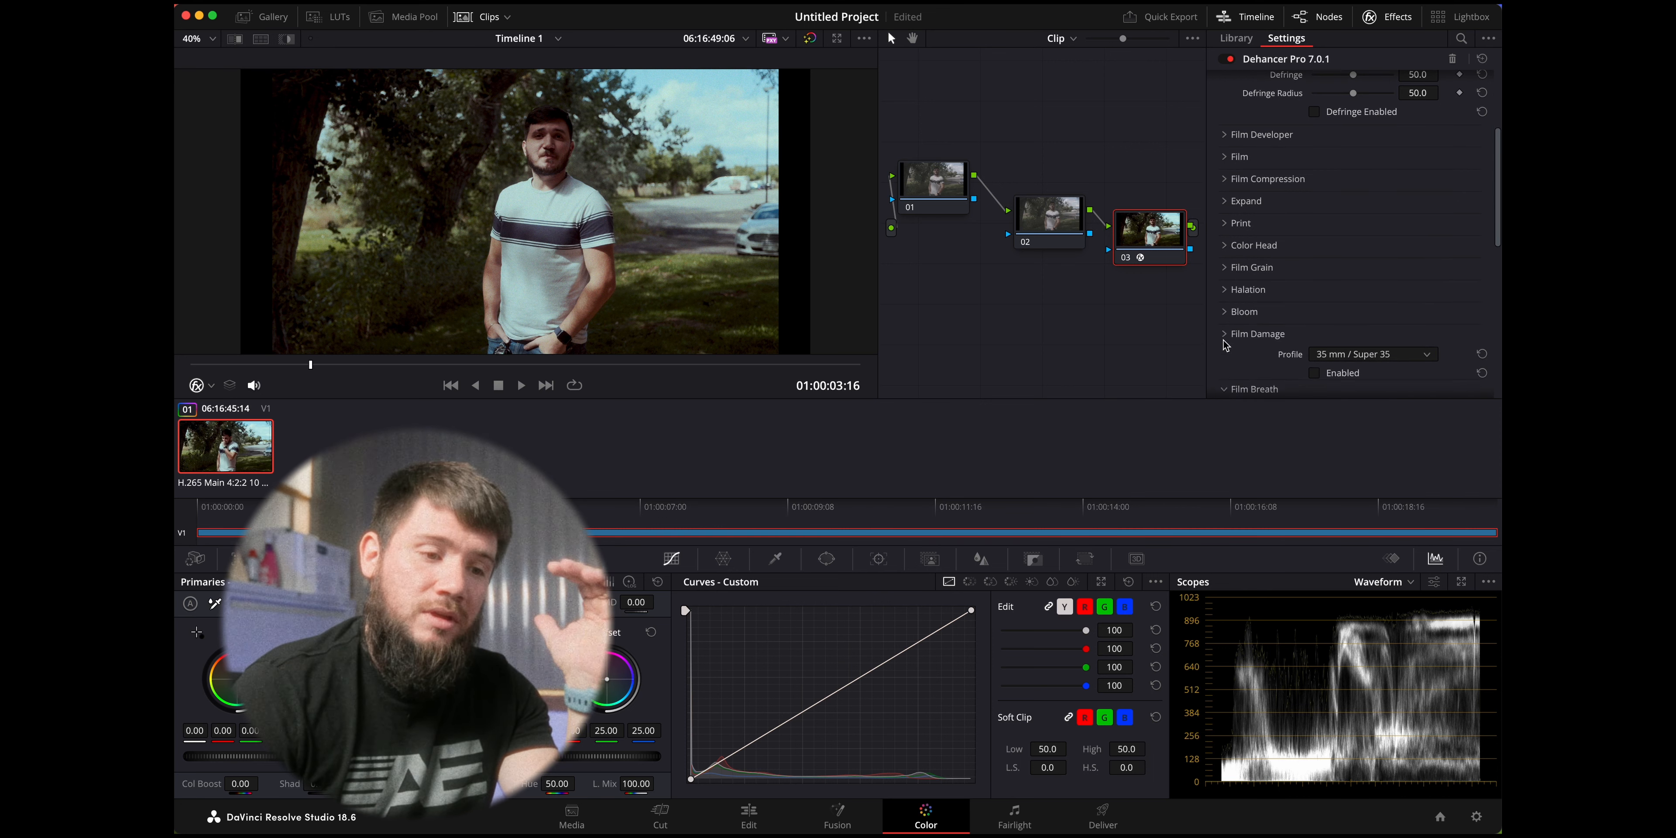
{"action": "left_click", "coordinate": [1226, 311]}
{"action": "scroll", "coordinate": [1275, 299], "scroll_direction": "up", "scroll_amount": 5}
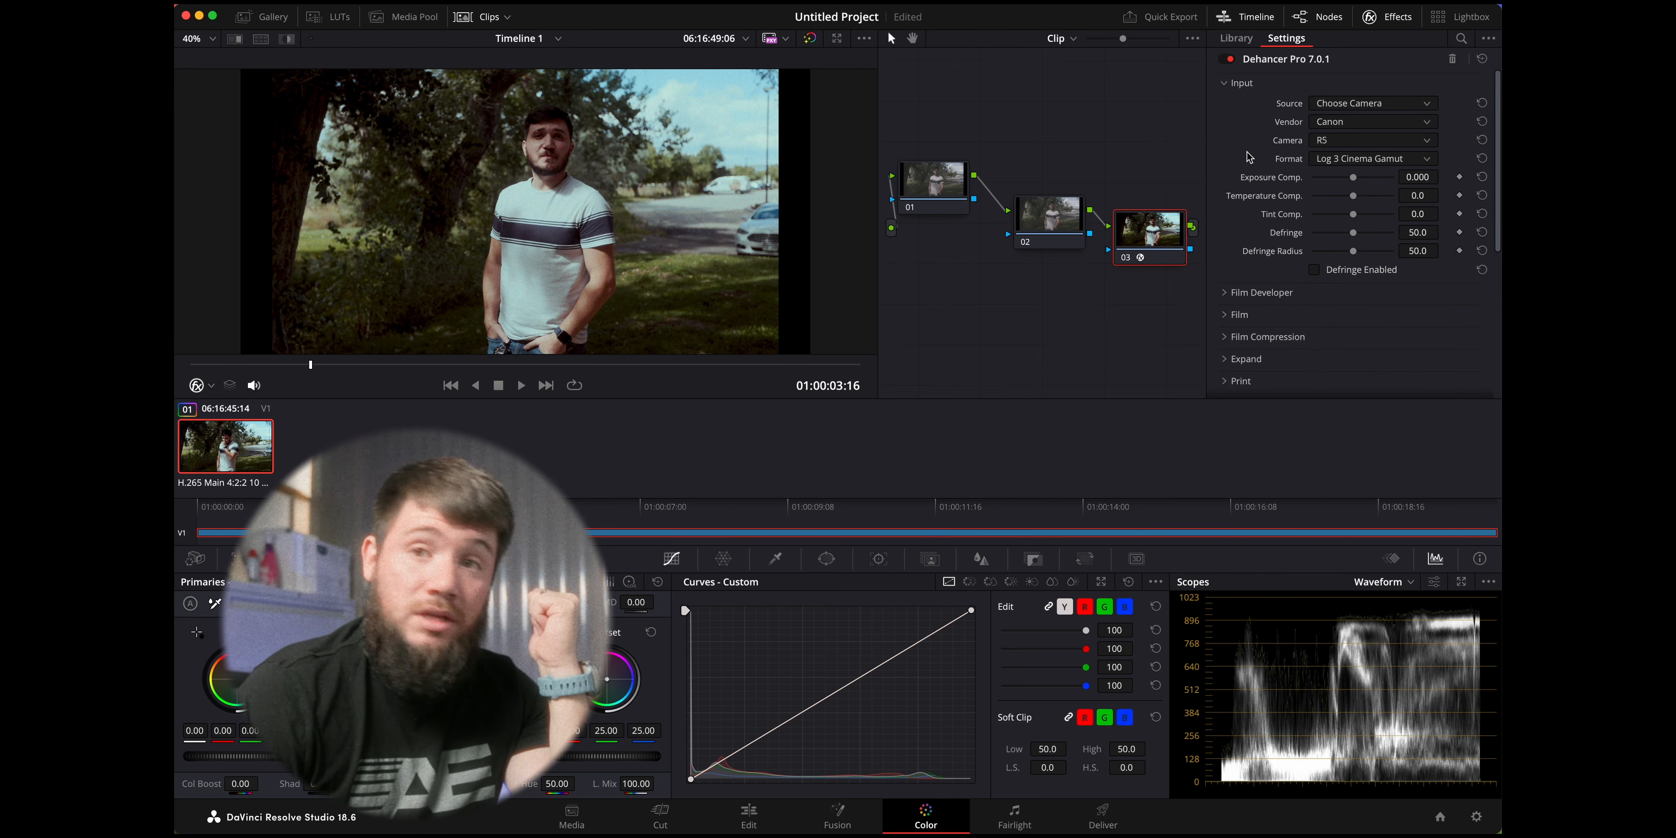
Keep Choose Camera as the Dehancer source and set Exposure Comp. to 0.303
{"action": "left_click", "coordinate": [1339, 106]}
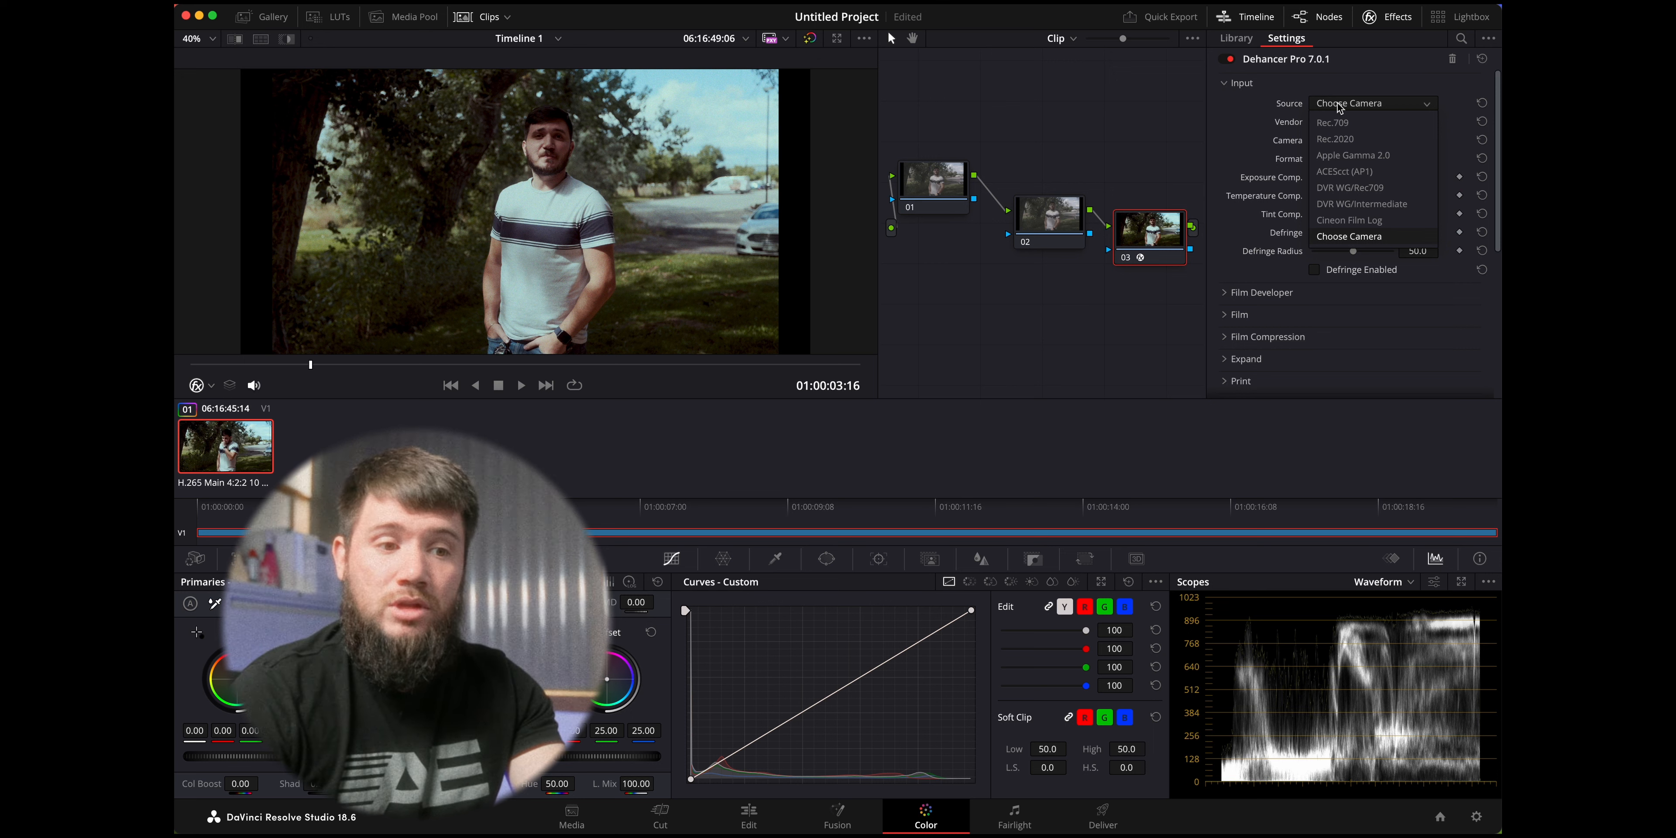
{"action": "left_click", "coordinate": [1339, 107]}
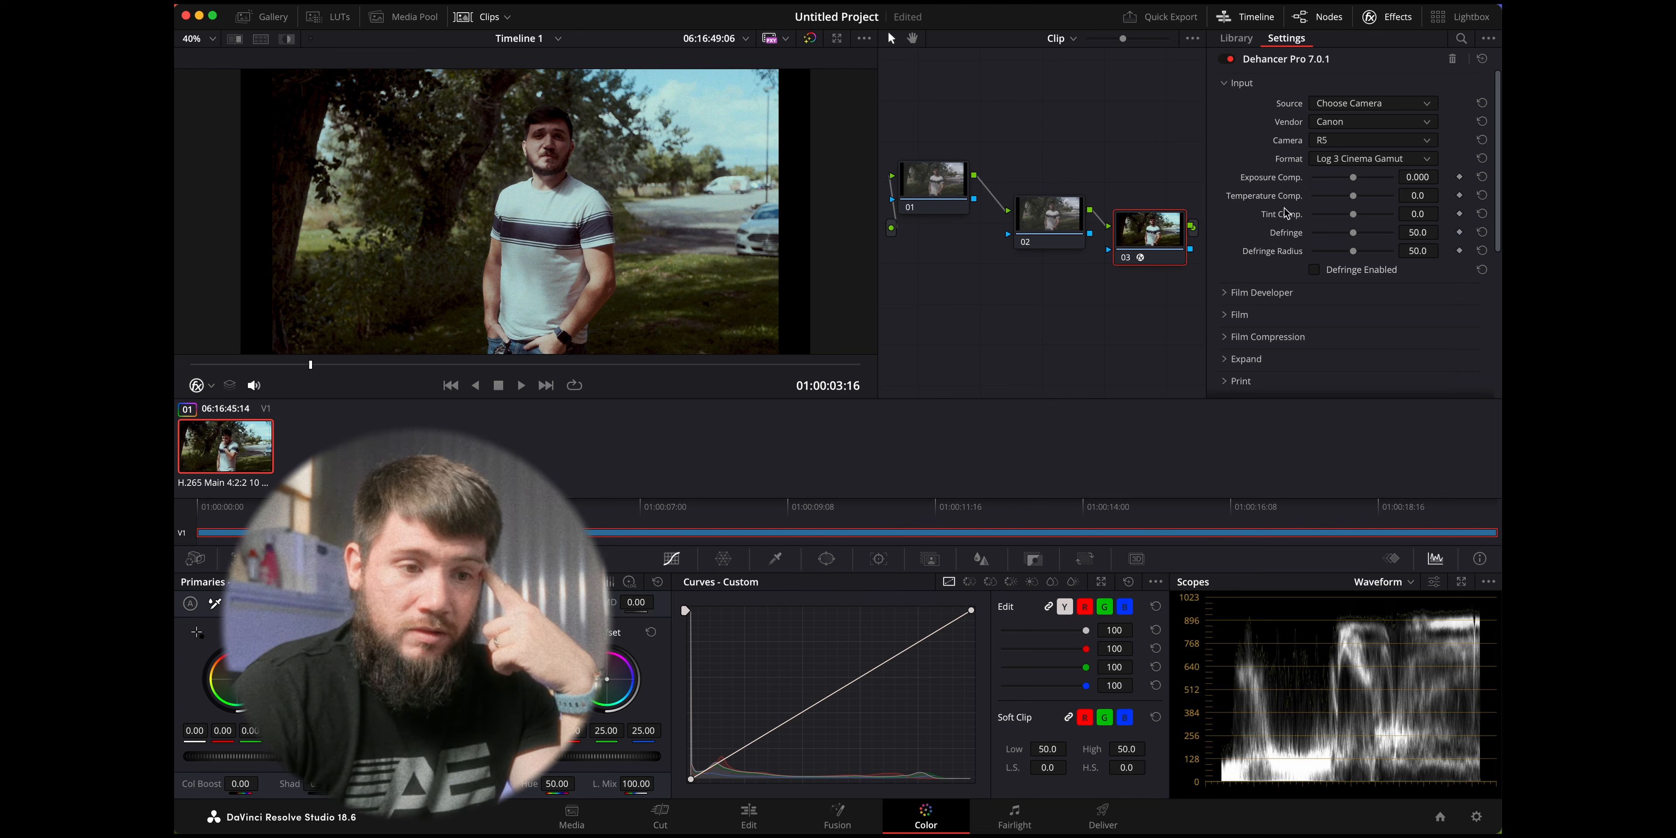
{"action": "mouse_move", "coordinate": [1354, 184]}
{"action": "left_mouse_down"}
{"action": "mouse_move", "coordinate": [1372, 185]}
{"action": "mouse_move", "coordinate": [1355, 184]}
{"action": "left_mouse_up"}
Raise the overall Lift of node 01 to 0.01
{"action": "left_click", "coordinate": [934, 184]}
{"action": "left_click_drag", "start_coordinate": [253, 757], "coordinate": [258, 756]}
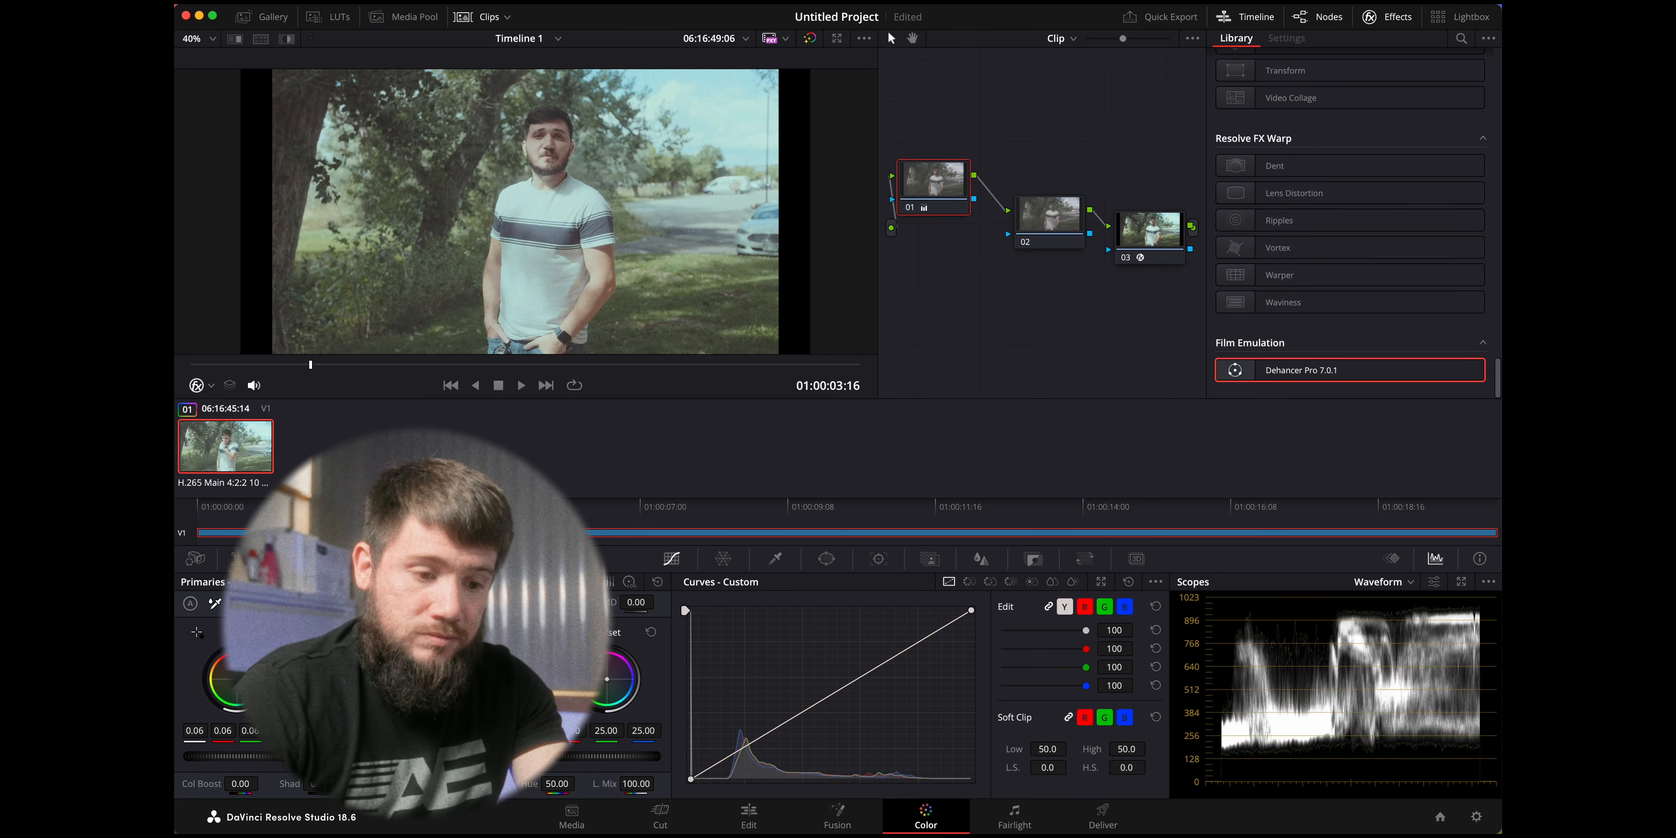
{"action": "left_click_drag", "start_coordinate": [259, 756], "coordinate": [201, 761]}
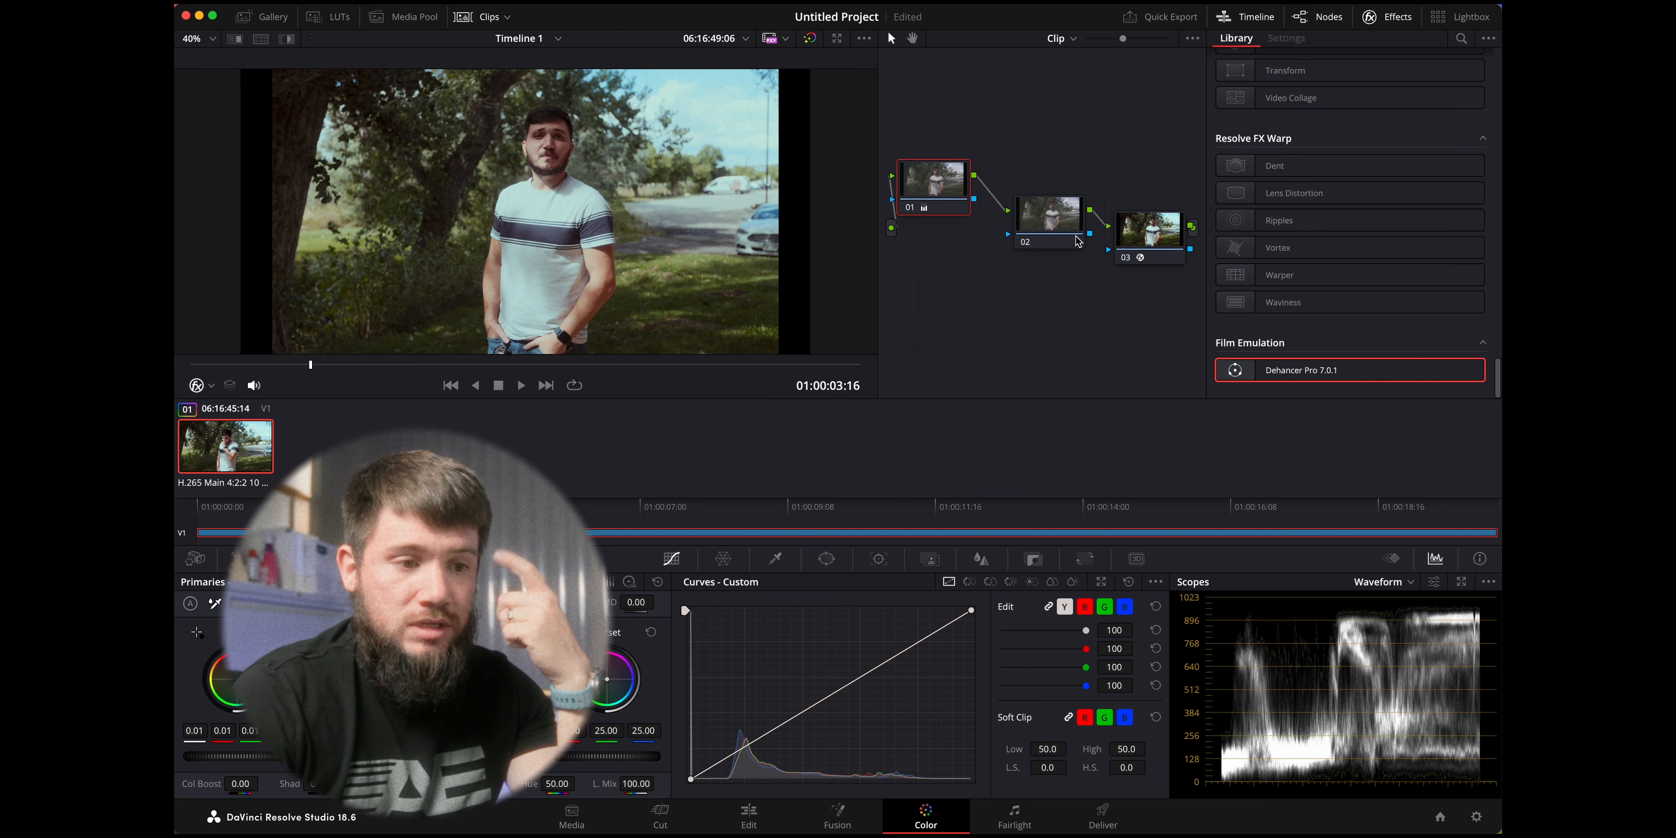
On node 02, add two points to the custom curve, one in the lower midtones pulled slightly down and one in the highlights
{"action": "left_click_drag", "start_coordinate": [1063, 215], "coordinate": [1052, 207]}
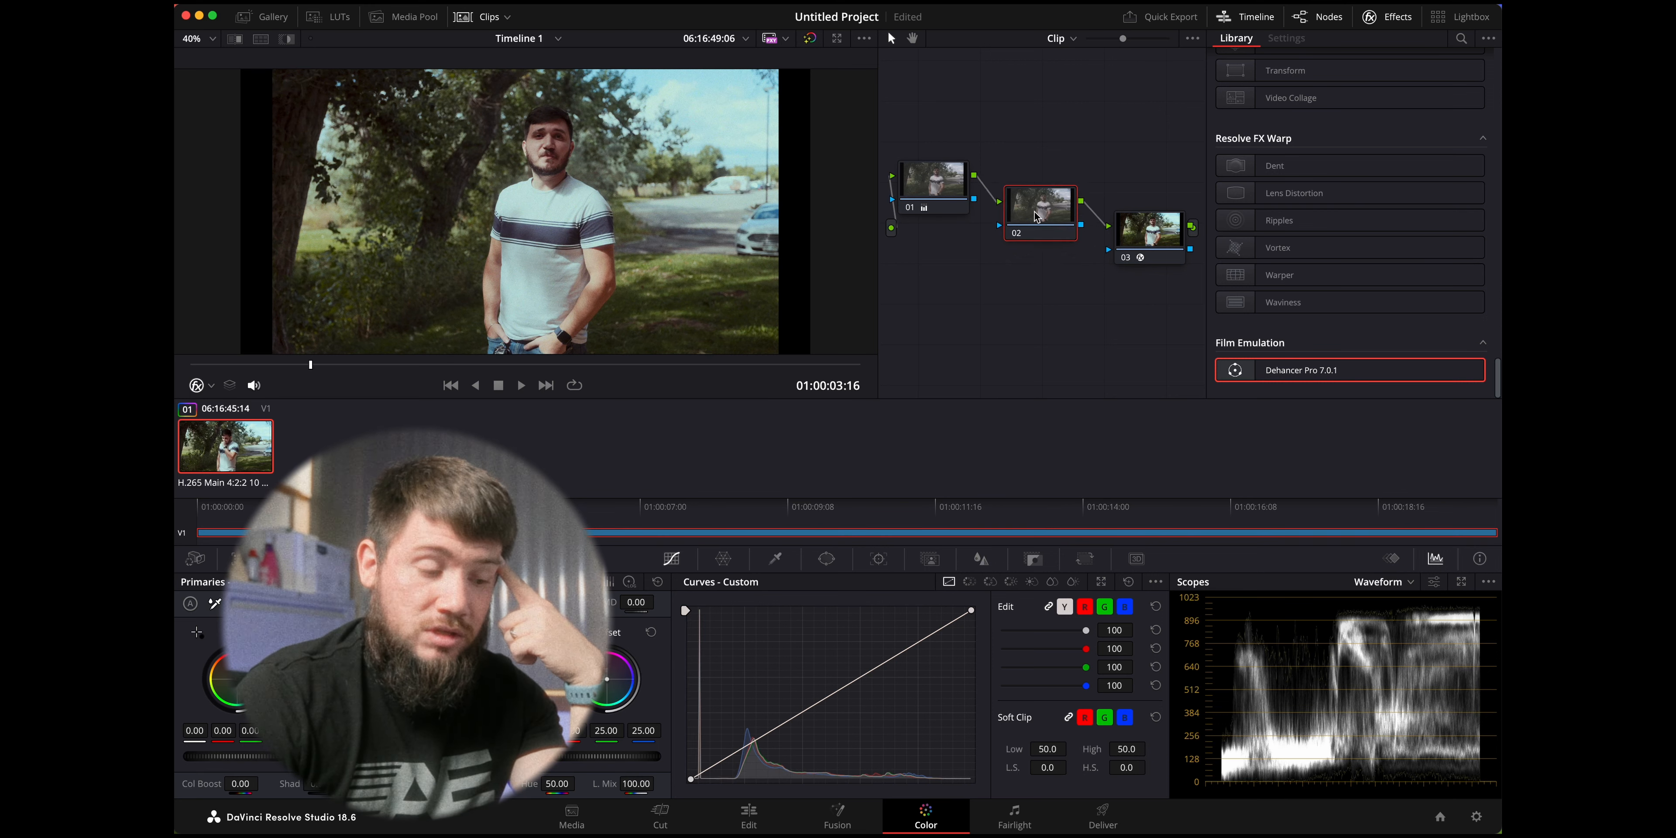
{"action": "left_click_drag", "start_coordinate": [806, 711], "coordinate": [805, 717]}
{"action": "left_click", "coordinate": [918, 648]}
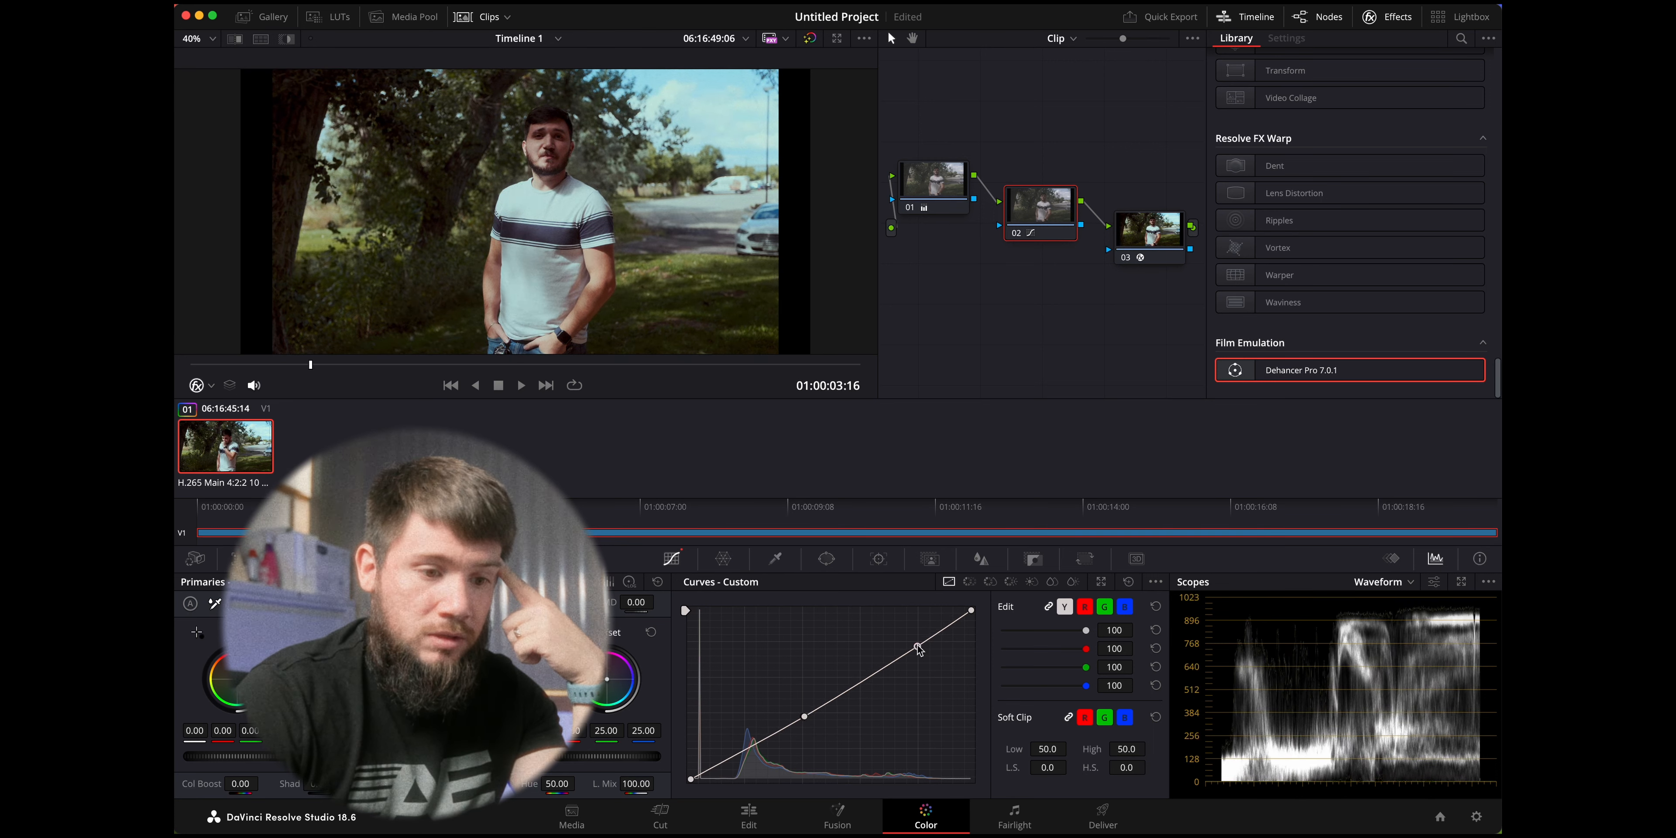
On node 03, compare Defringe on and off, and set the Film Developer's Contrast Boost to 6.4
{"action": "left_click", "coordinate": [1149, 229]}
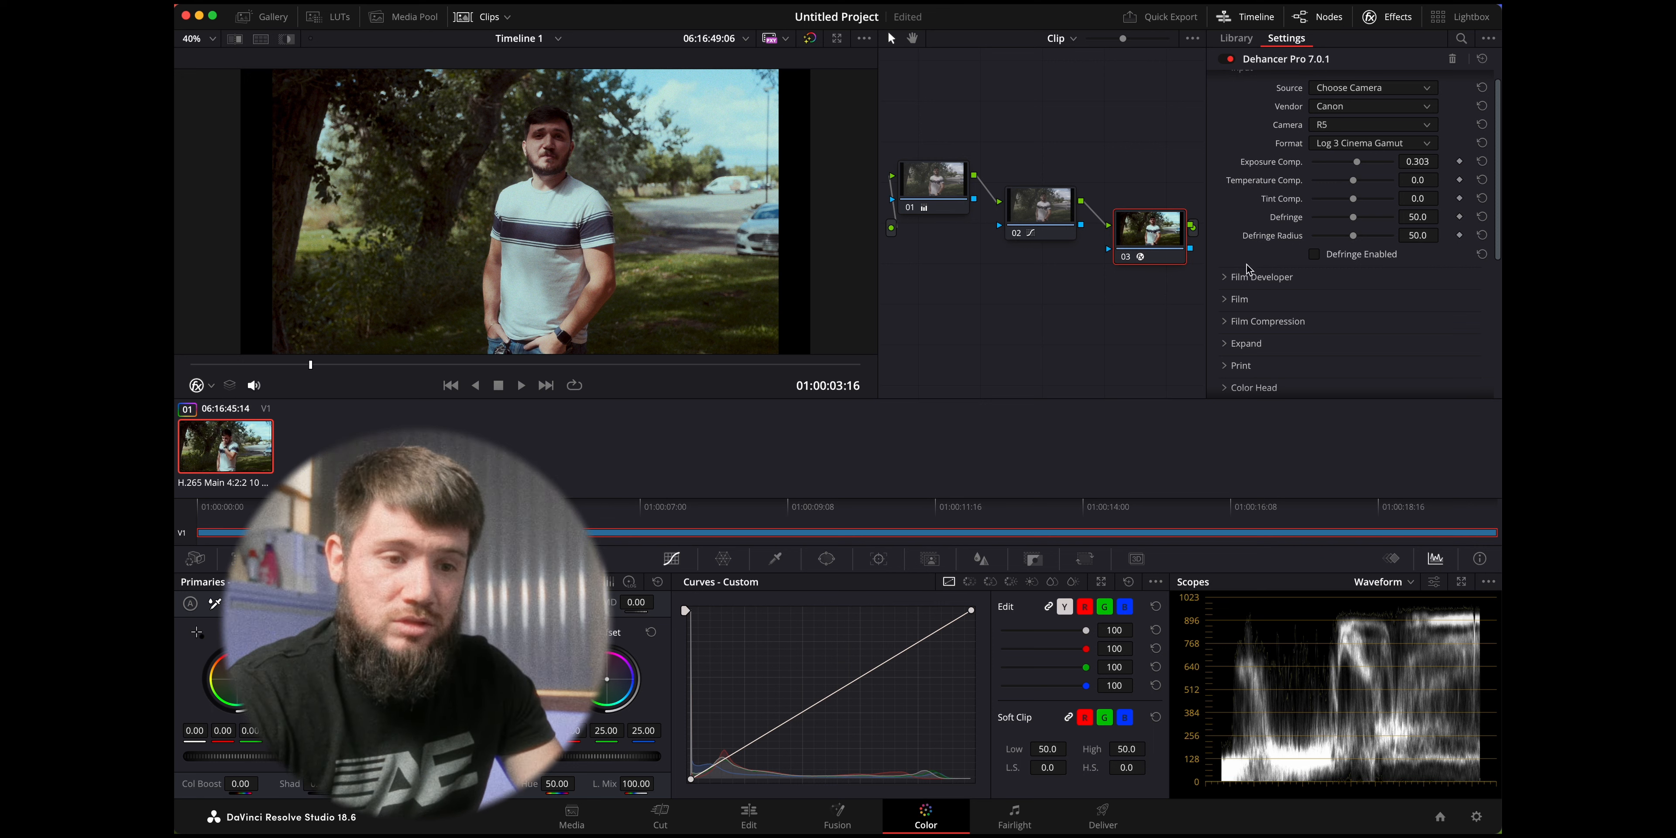
{"action": "left_click", "coordinate": [1316, 256]}
{"action": "left_click", "coordinate": [1315, 256]}
{"action": "left_click", "coordinate": [1248, 277]}
{"action": "scroll", "coordinate": [1294, 279], "scroll_direction": "down", "scroll_amount": 2}
{"action": "left_click_drag", "start_coordinate": [1376, 251], "coordinate": [1358, 258]}
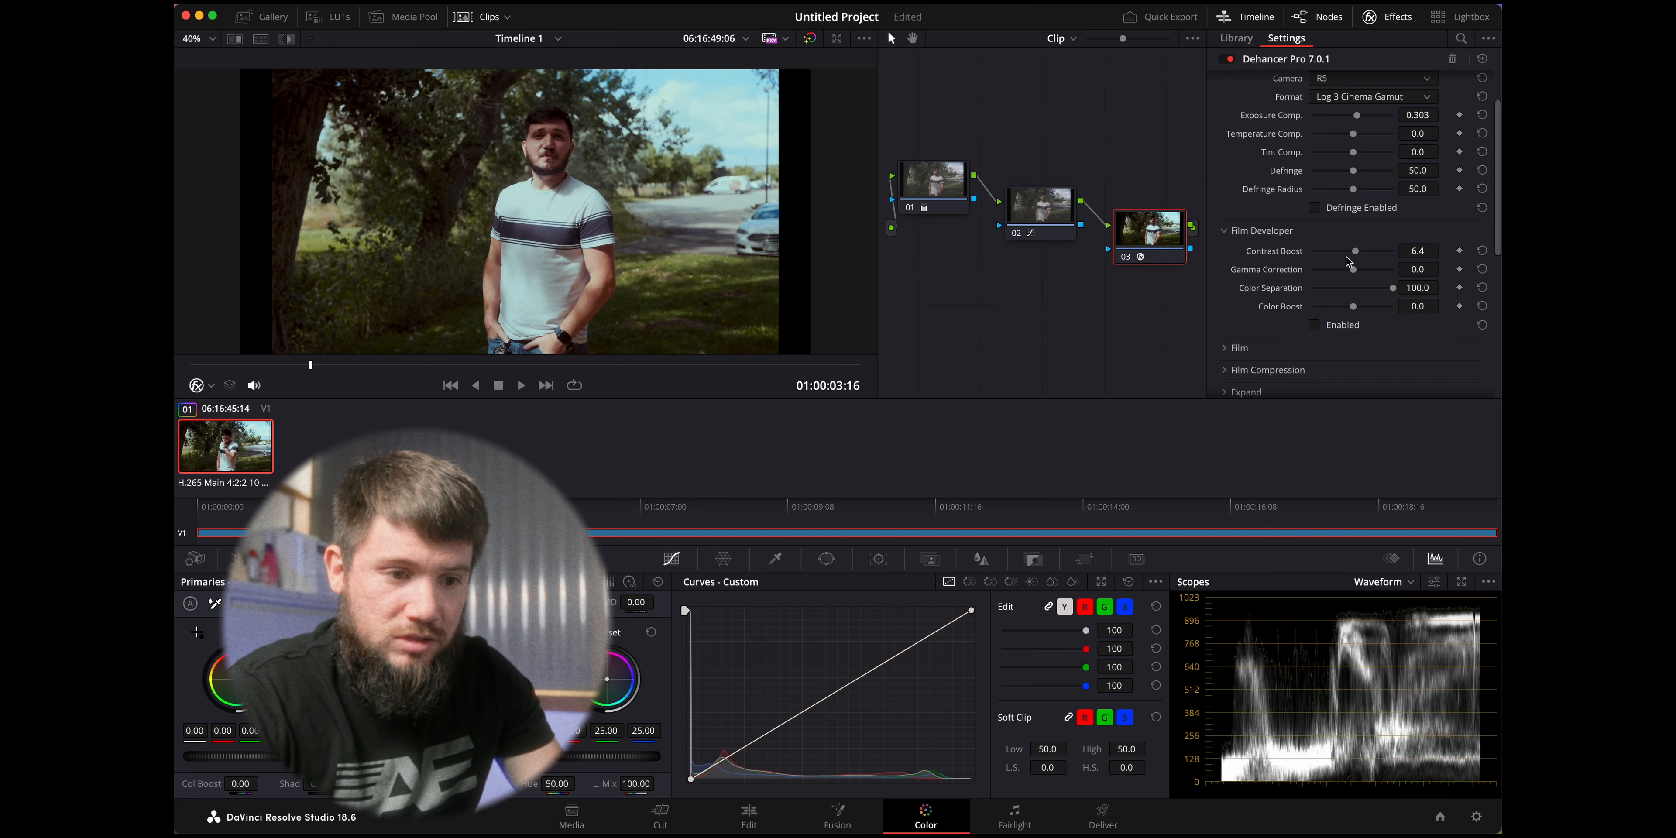
{"action": "left_click", "coordinate": [1223, 231]}
In Dehancer's Film settings, try the Ambrotype film profile on the clip
{"action": "left_click", "coordinate": [1230, 253]}
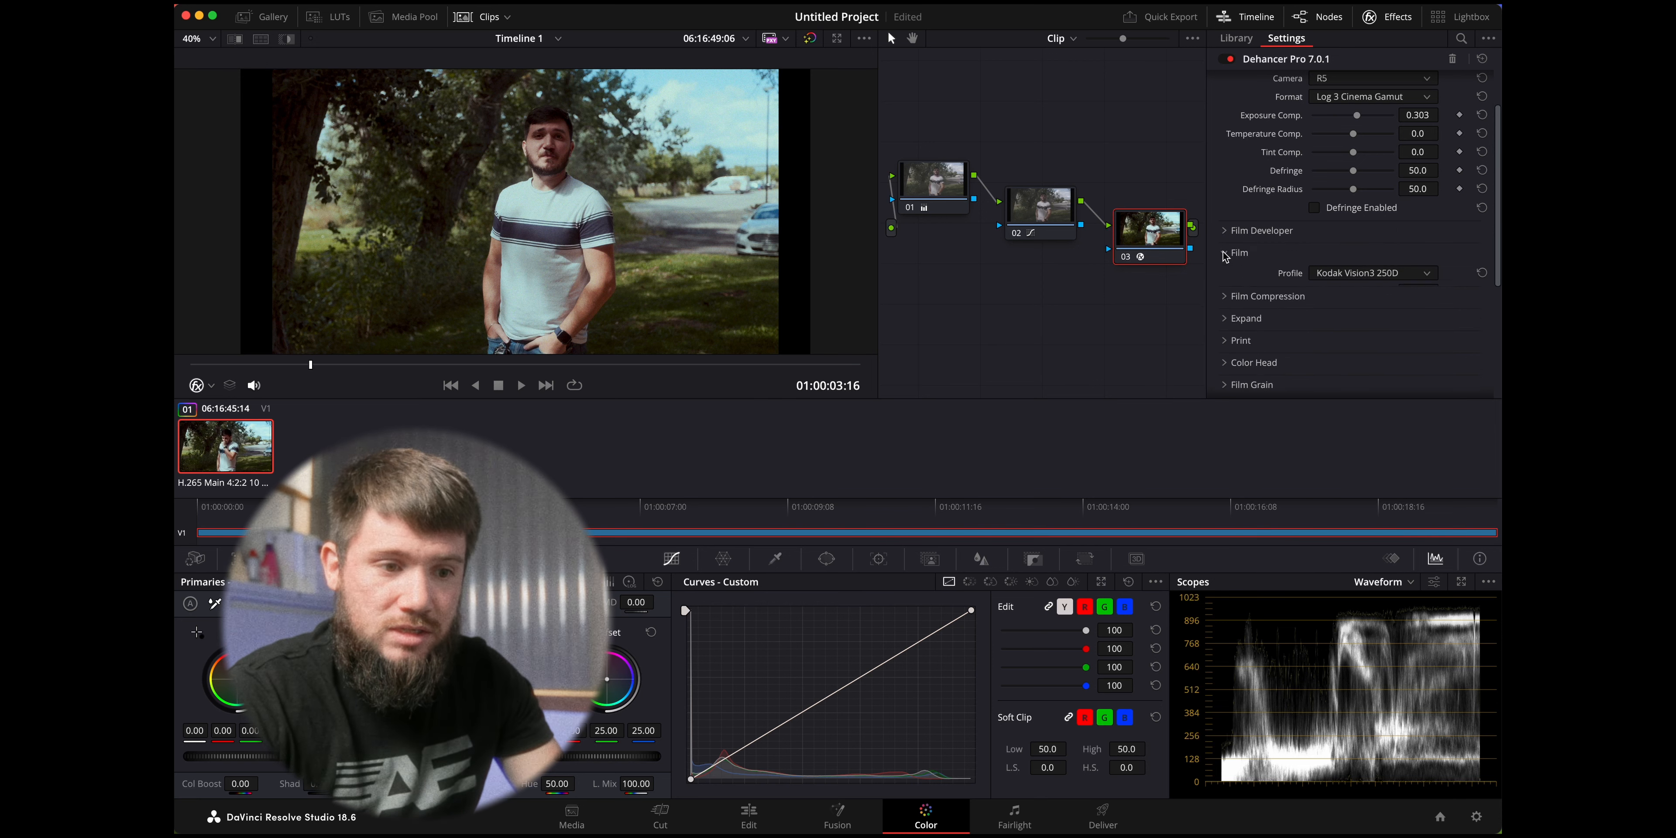
{"action": "left_click", "coordinate": [1346, 276]}
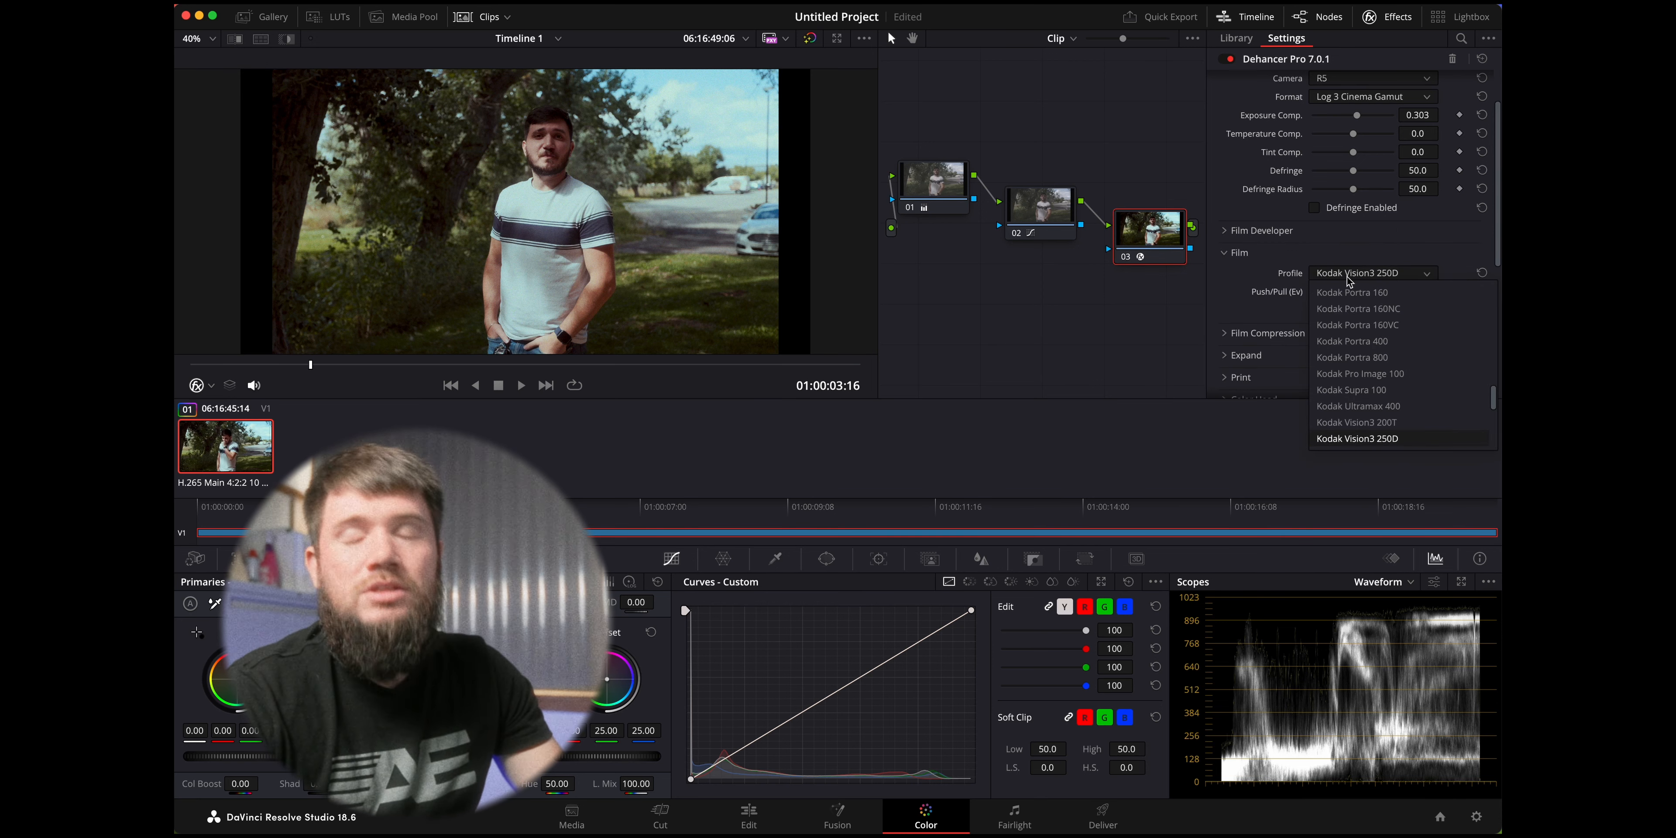
{"action": "scroll", "coordinate": [1349, 321], "scroll_direction": "up", "scroll_amount": 15}
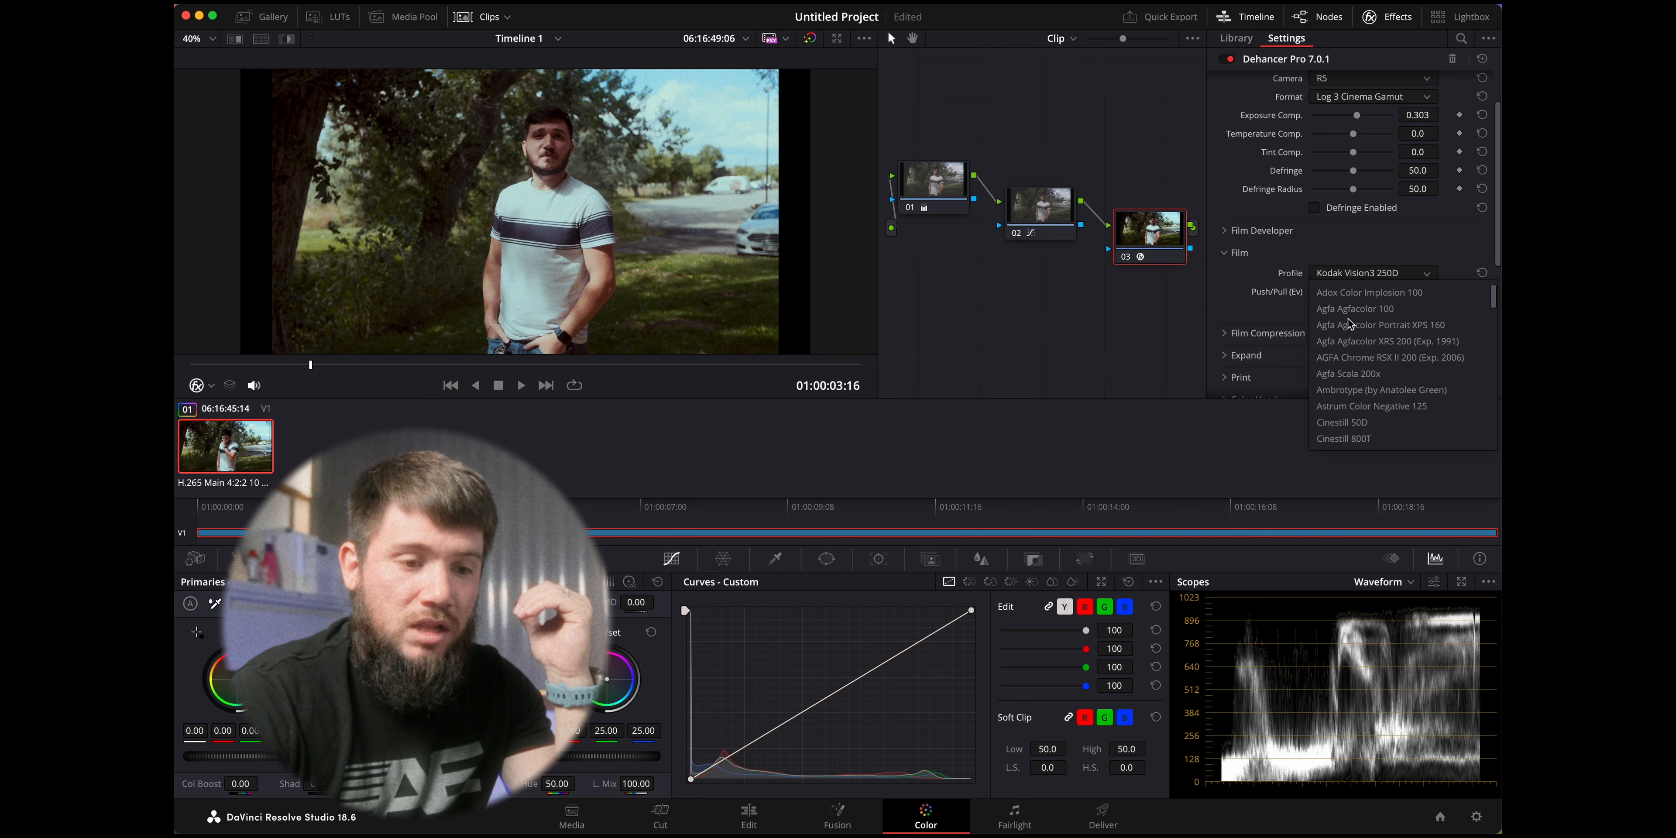
{"action": "left_click", "coordinate": [1365, 390]}
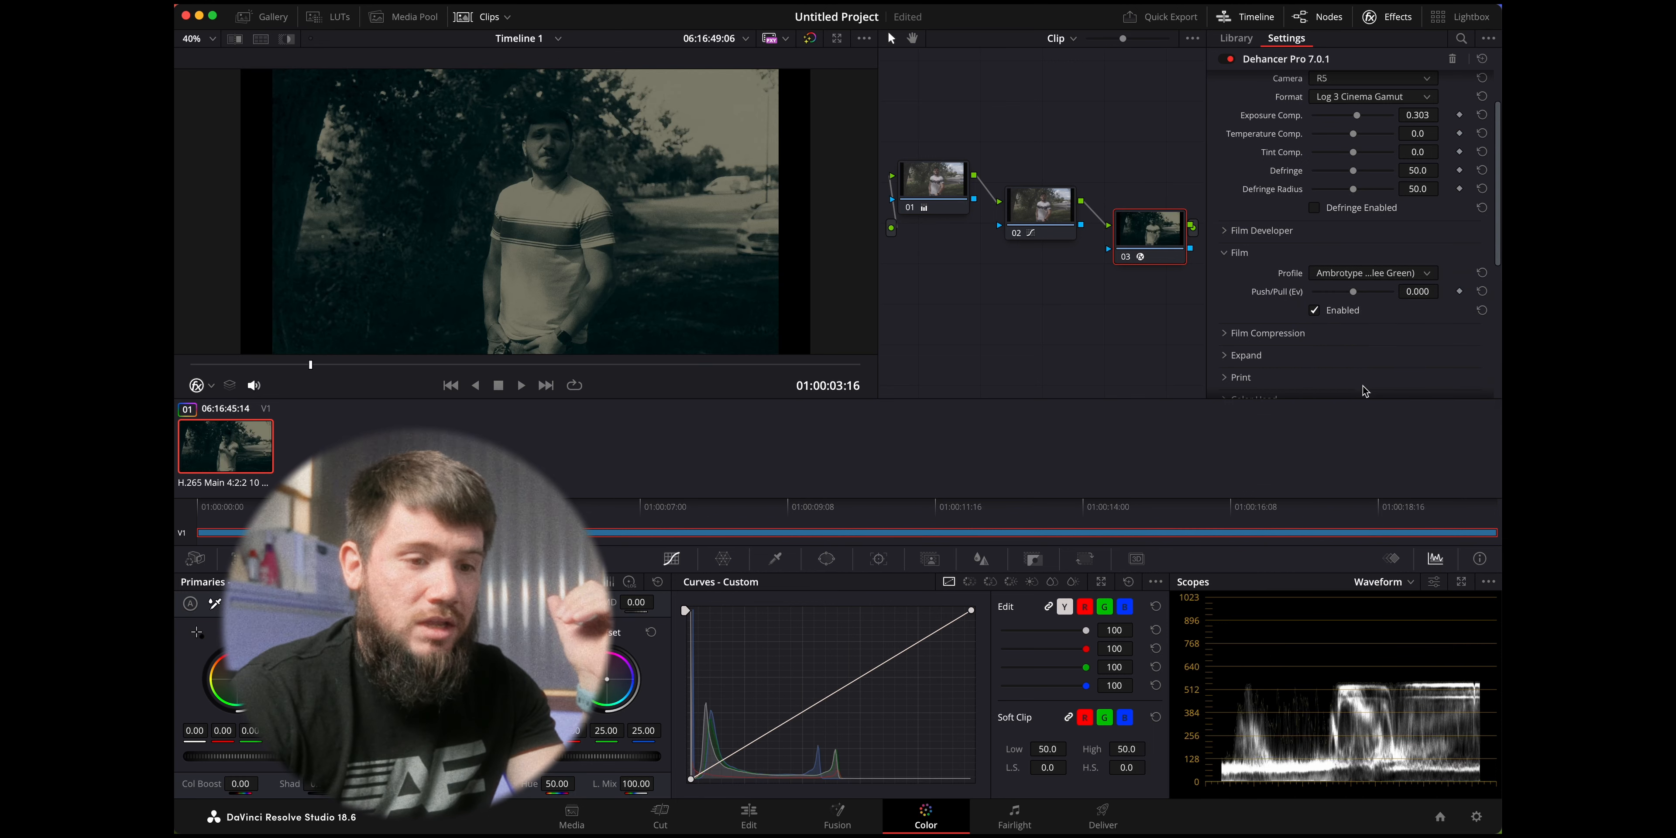
Try the Kodak Portra 400 and Kodak Portra 800 film profiles on the clip
{"action": "left_click", "coordinate": [1352, 273]}
{"action": "scroll", "coordinate": [1362, 373], "scroll_direction": "down", "scroll_amount": 10}
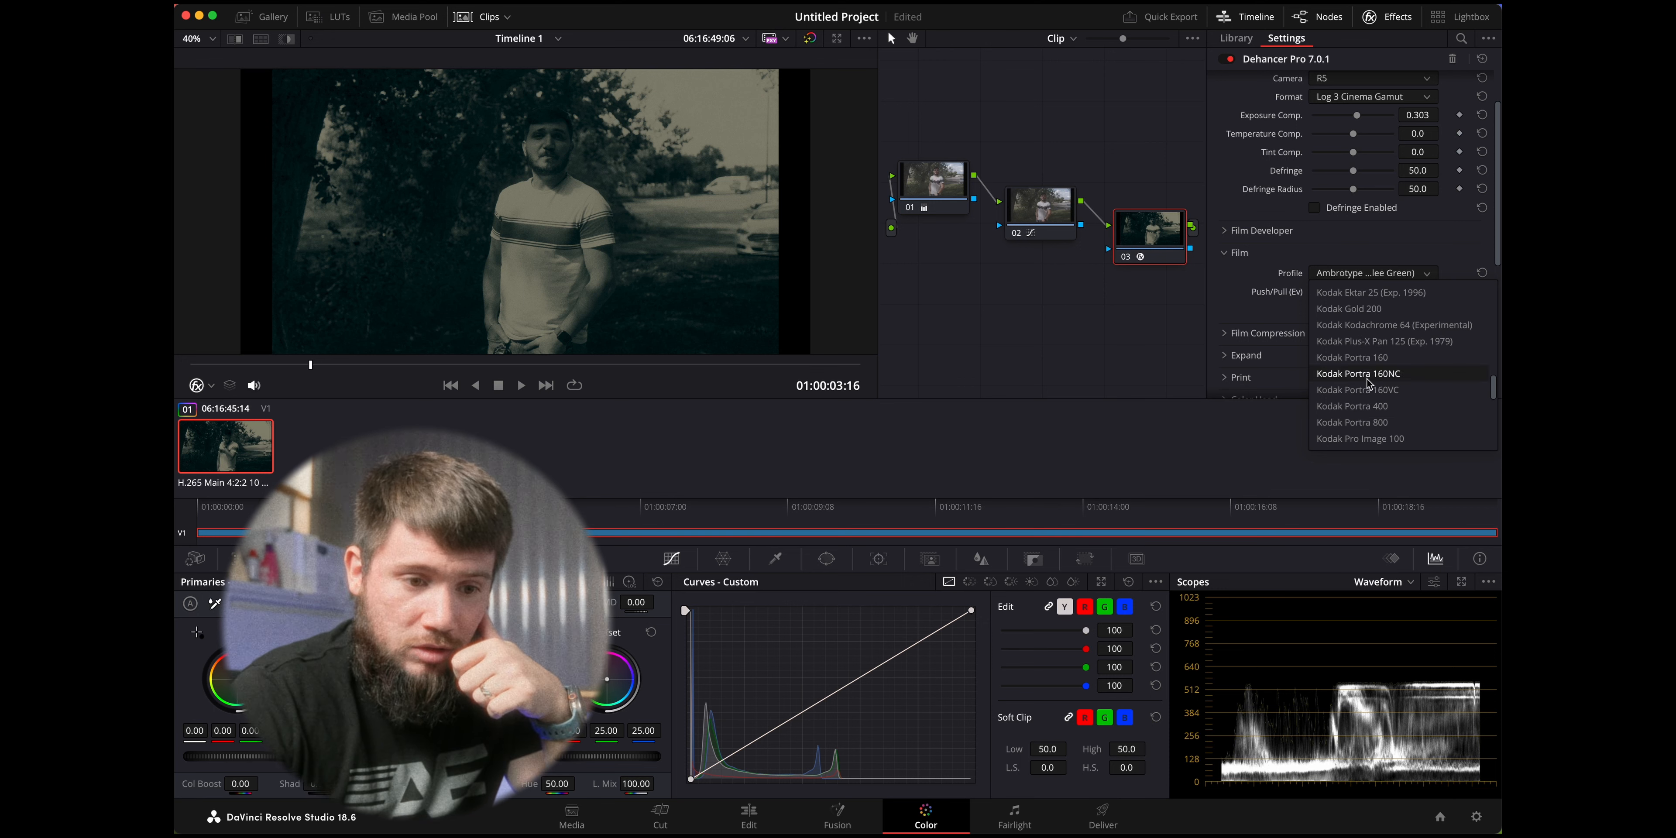
{"action": "scroll", "coordinate": [1373, 377], "scroll_direction": "down", "scroll_amount": 2}
{"action": "left_click", "coordinate": [1387, 375]}
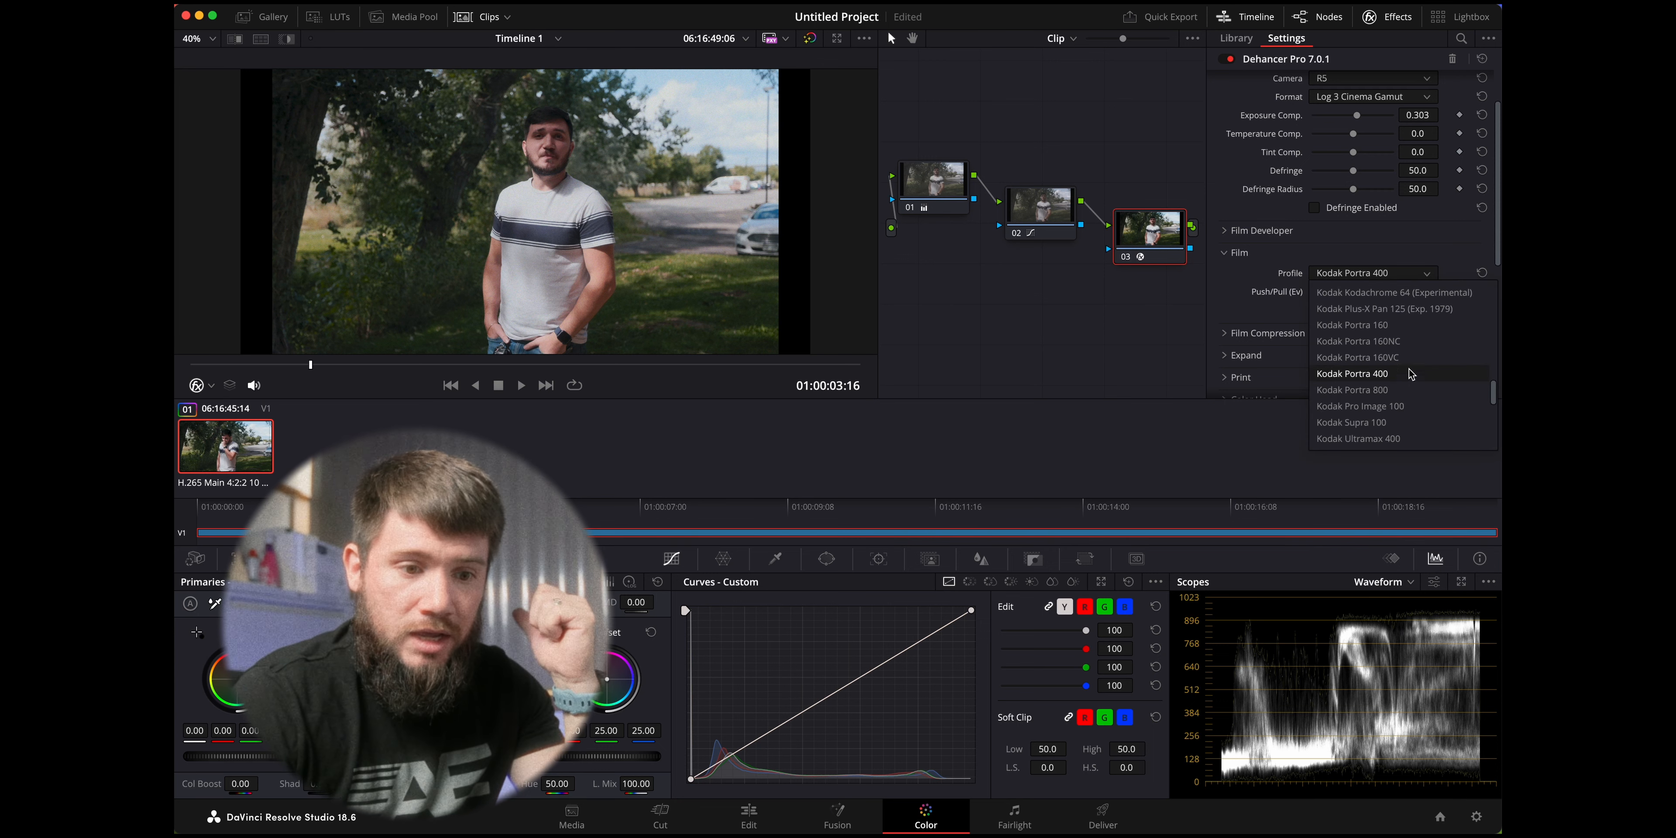
{"action": "left_click", "coordinate": [1410, 390]}
Switch the film profile back to Kodak Vision3 250D
{"action": "left_click", "coordinate": [1413, 279]}
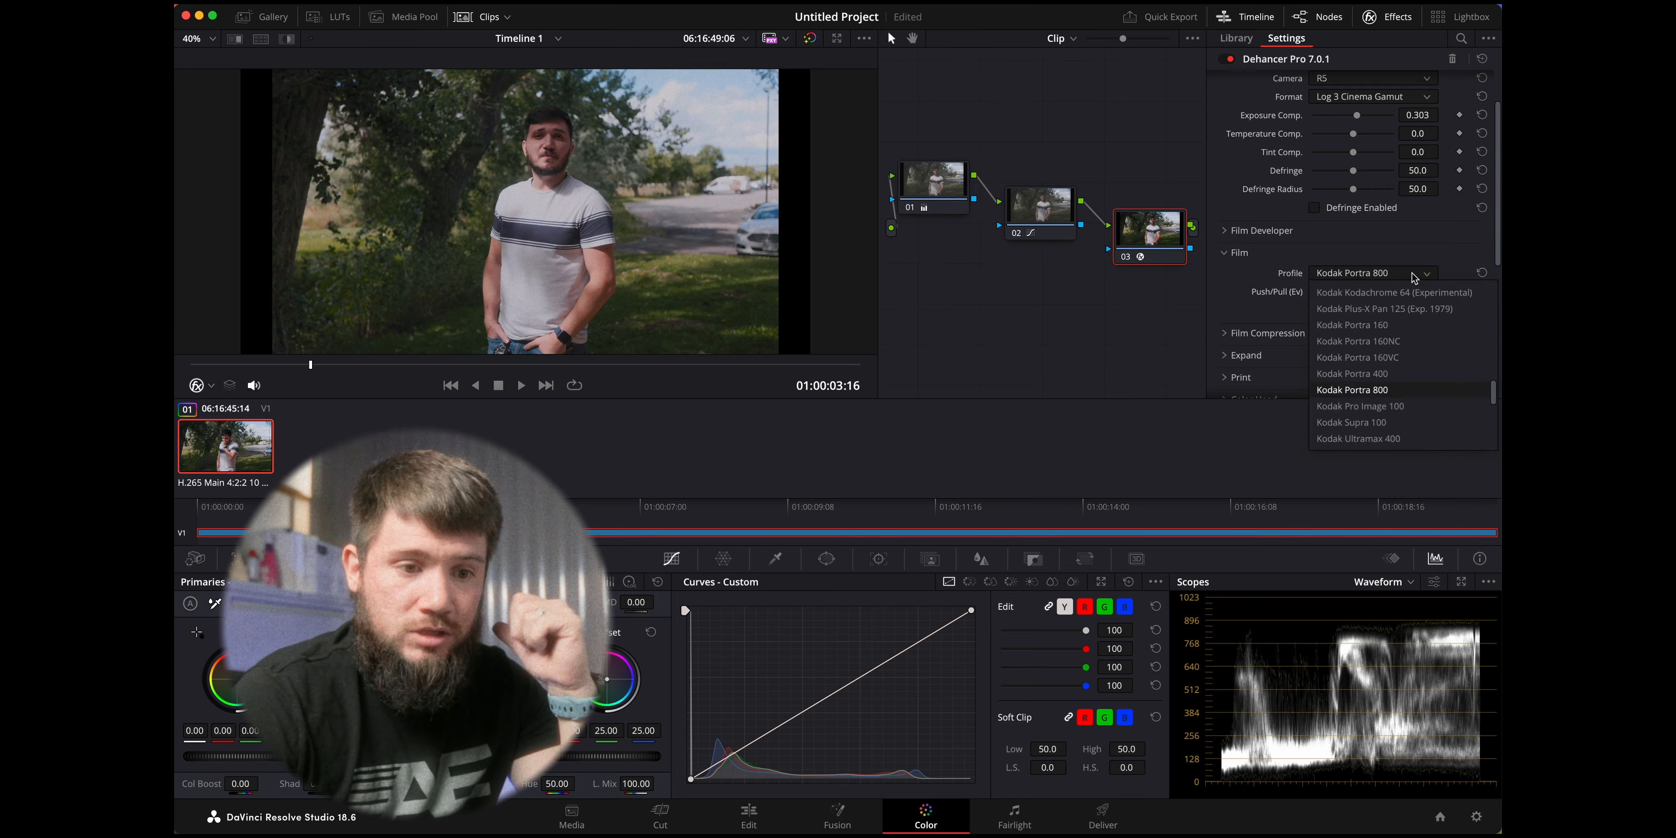
{"action": "scroll", "coordinate": [1404, 345], "scroll_direction": "down", "scroll_amount": 3}
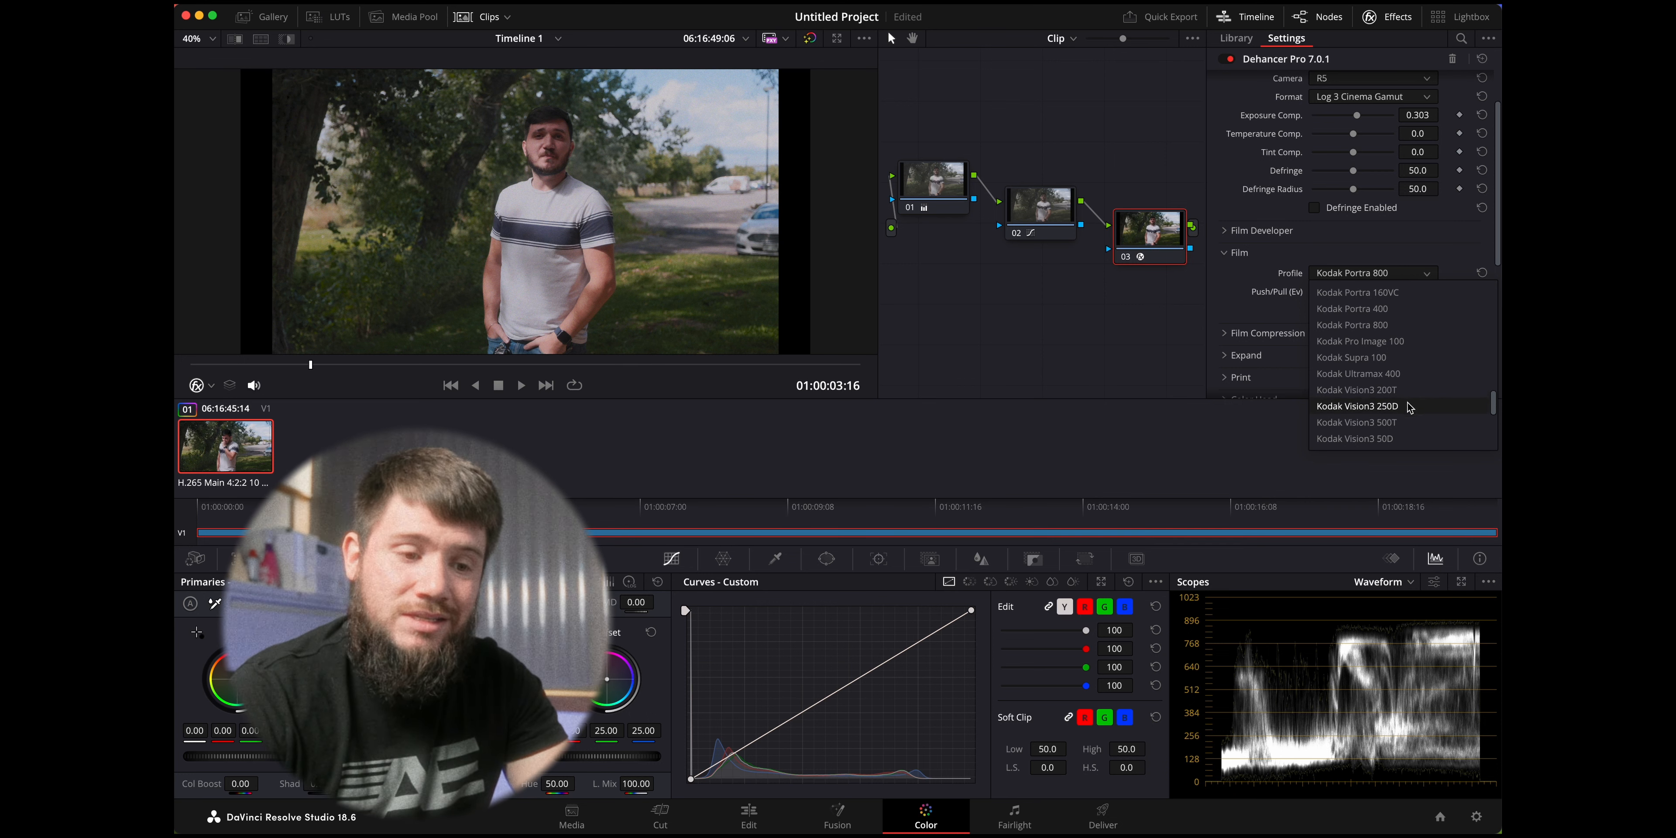
{"action": "left_click", "coordinate": [1420, 408]}
Set the film profile to Kodak Vision3 50D
{"action": "left_click", "coordinate": [1373, 273]}
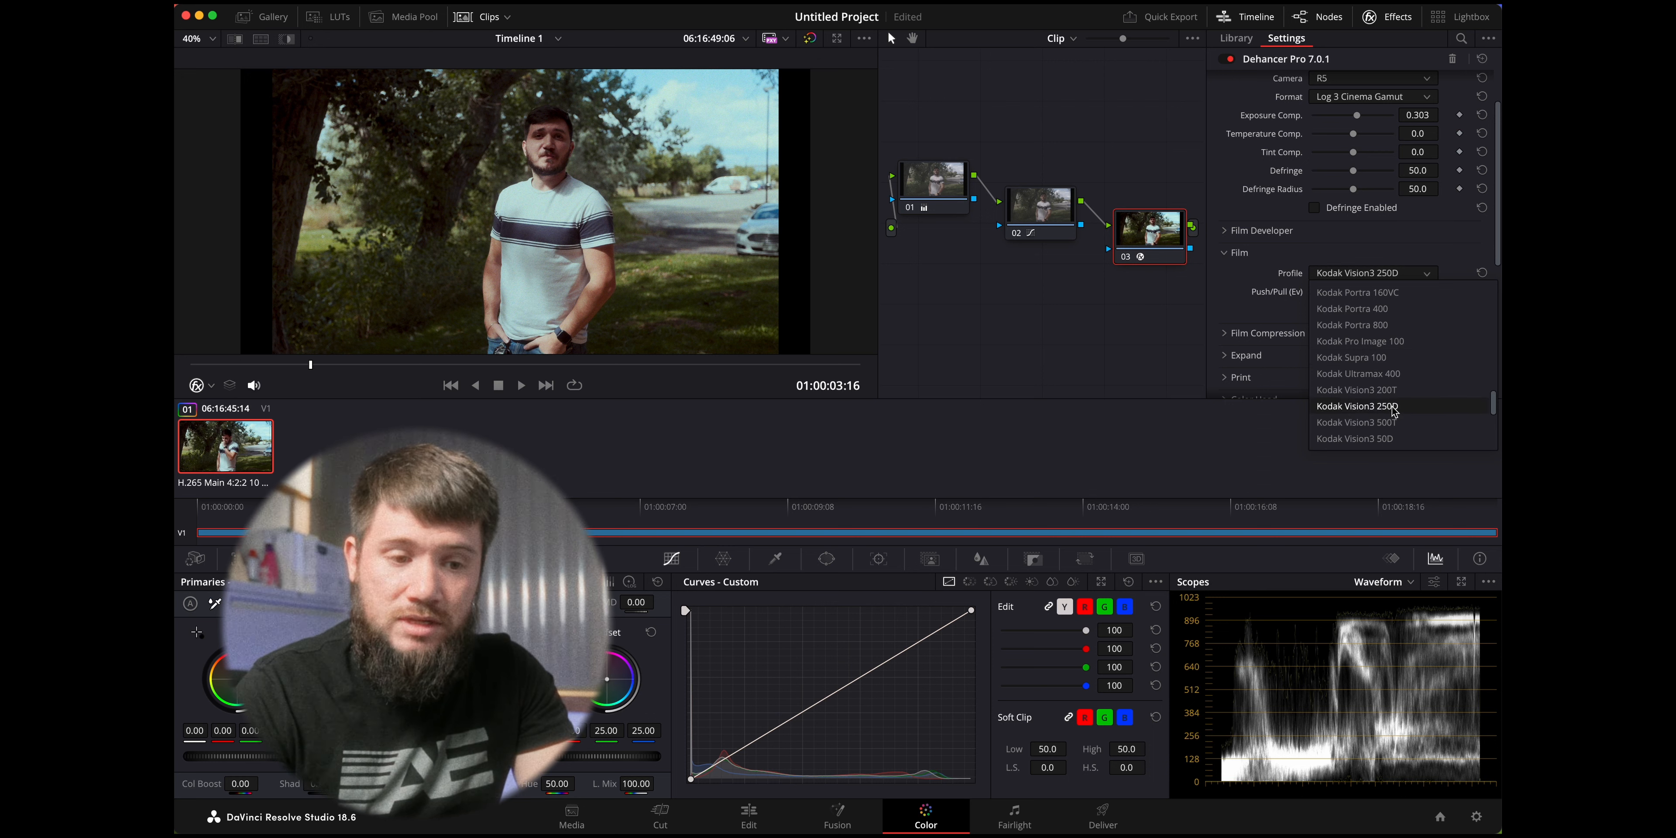
{"action": "scroll", "coordinate": [1394, 411], "scroll_direction": "down", "scroll_amount": 1}
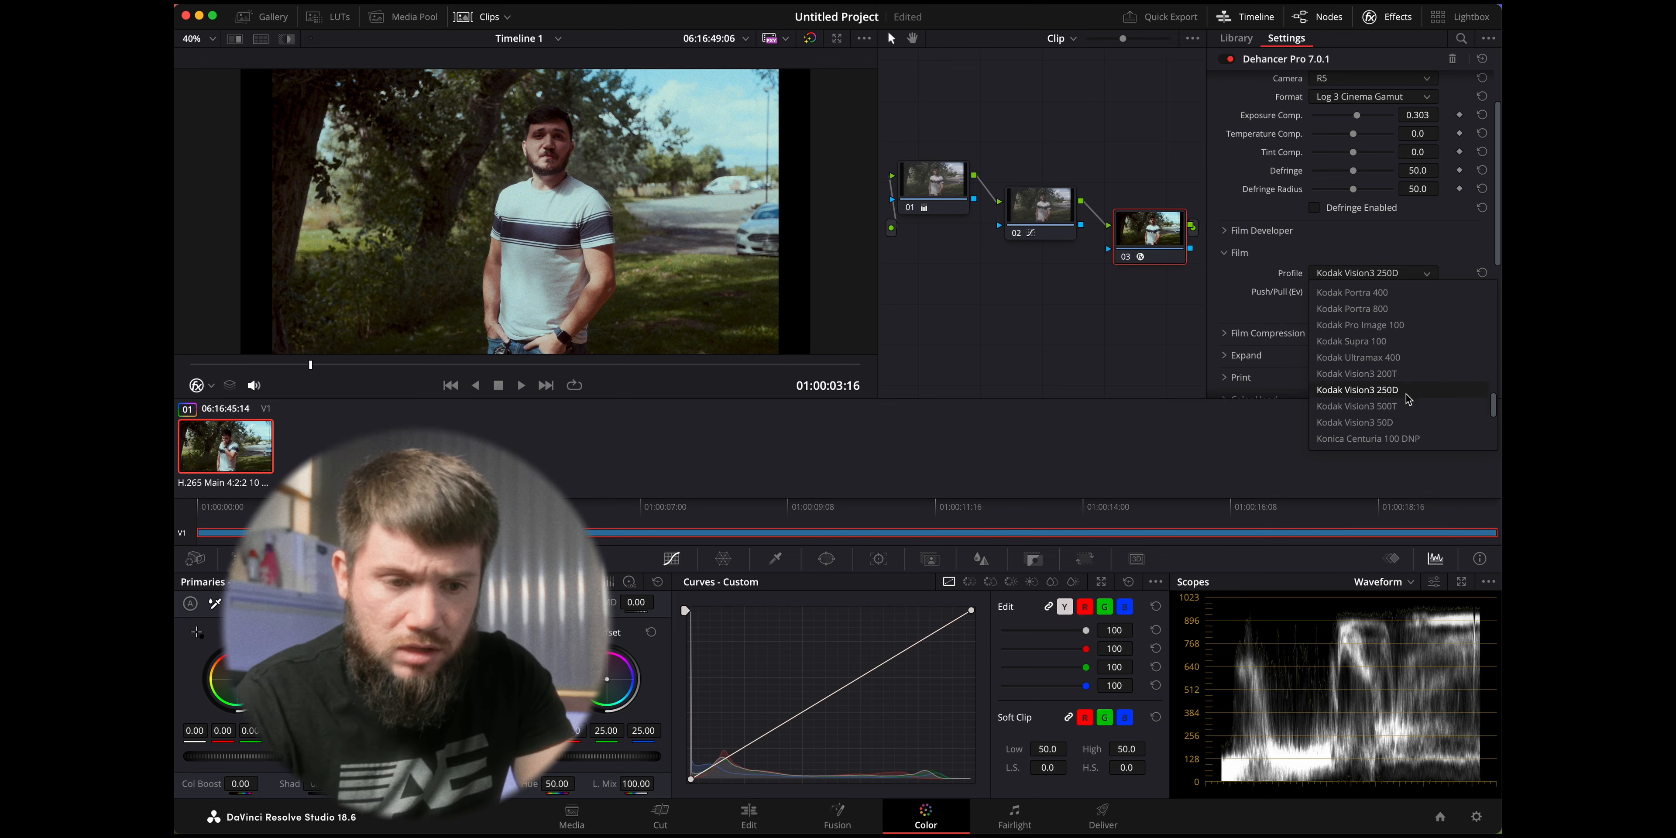
{"action": "left_click", "coordinate": [1420, 423]}
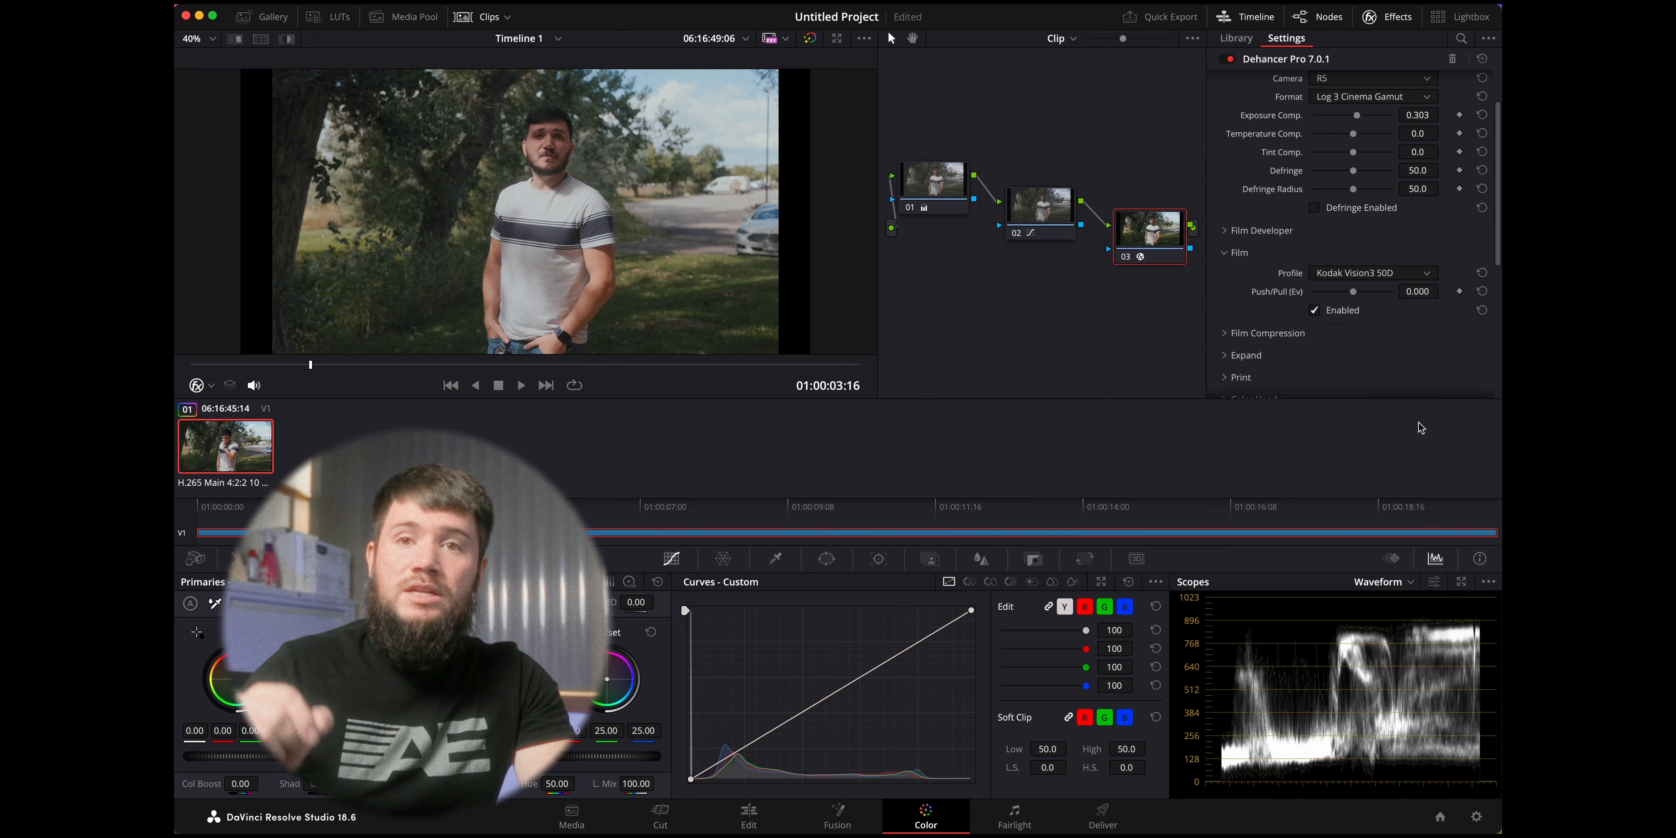
{"action": "left_click", "coordinate": [1409, 273]}
{"action": "left_click", "coordinate": [1414, 278]}
Compare the clip with the Film profile disabled and enabled, leaving it enabled
{"action": "left_click", "coordinate": [1314, 311]}
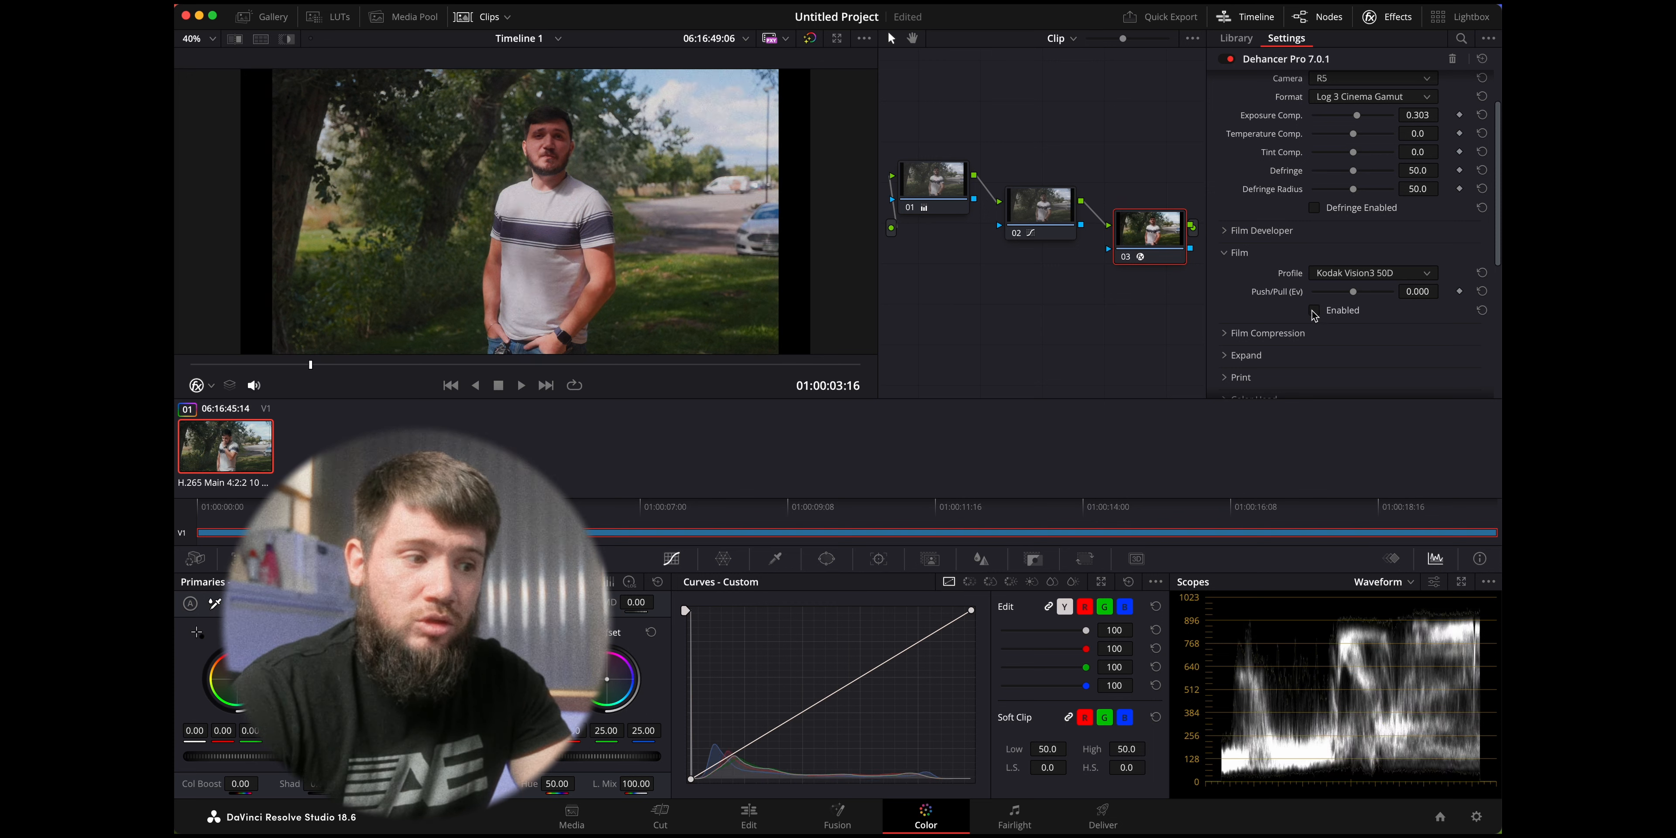
{"action": "left_click", "coordinate": [1314, 311]}
{"action": "left_click", "coordinate": [1314, 312]}
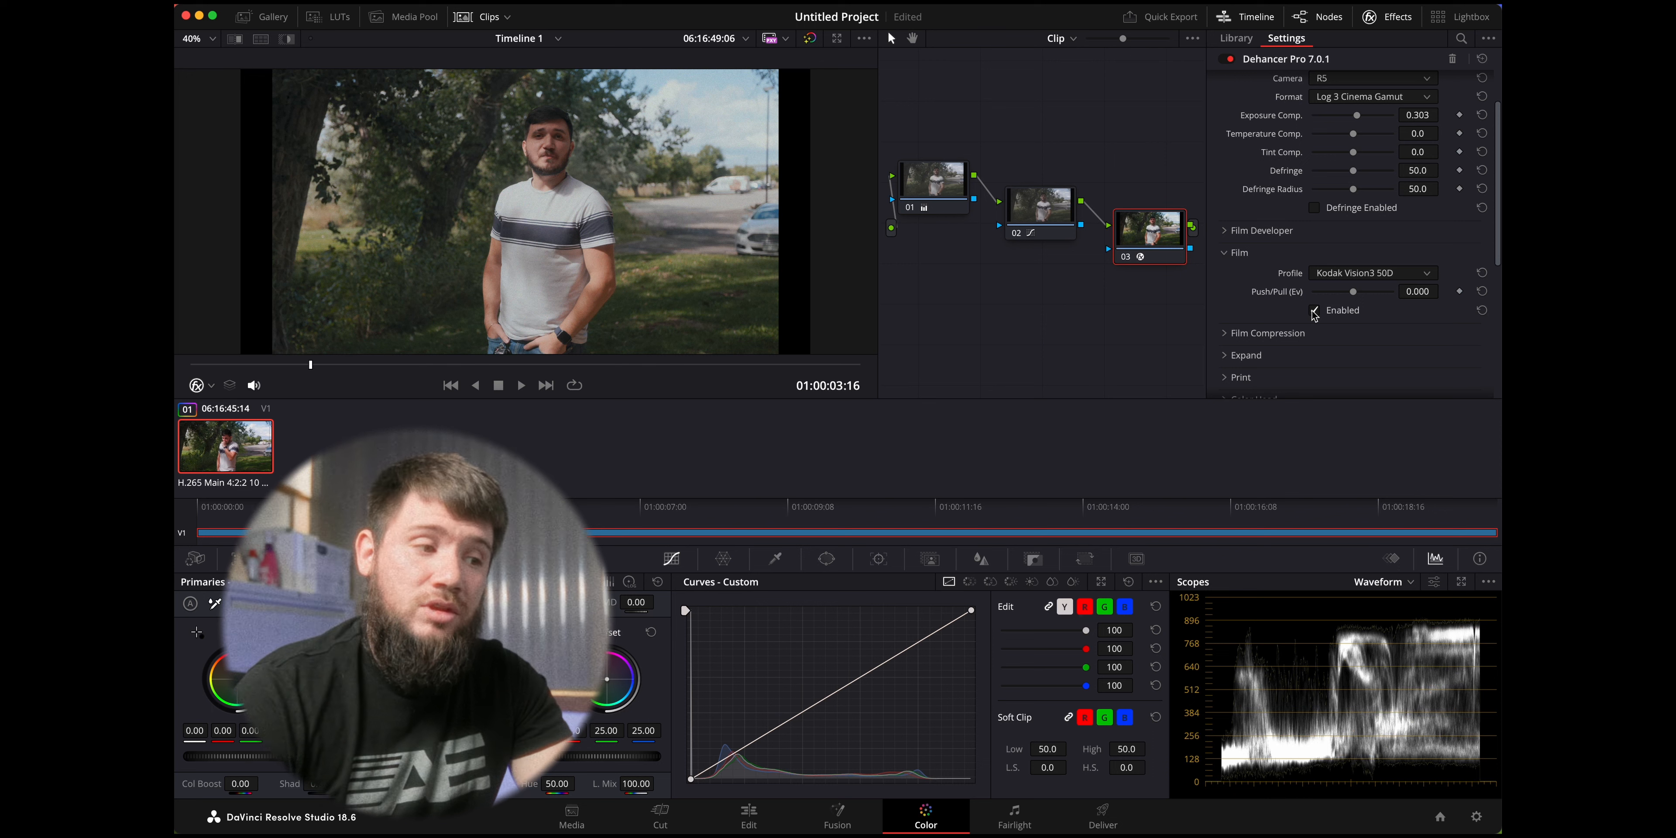
{"action": "left_click", "coordinate": [1313, 311]}
{"action": "left_click", "coordinate": [1313, 311]}
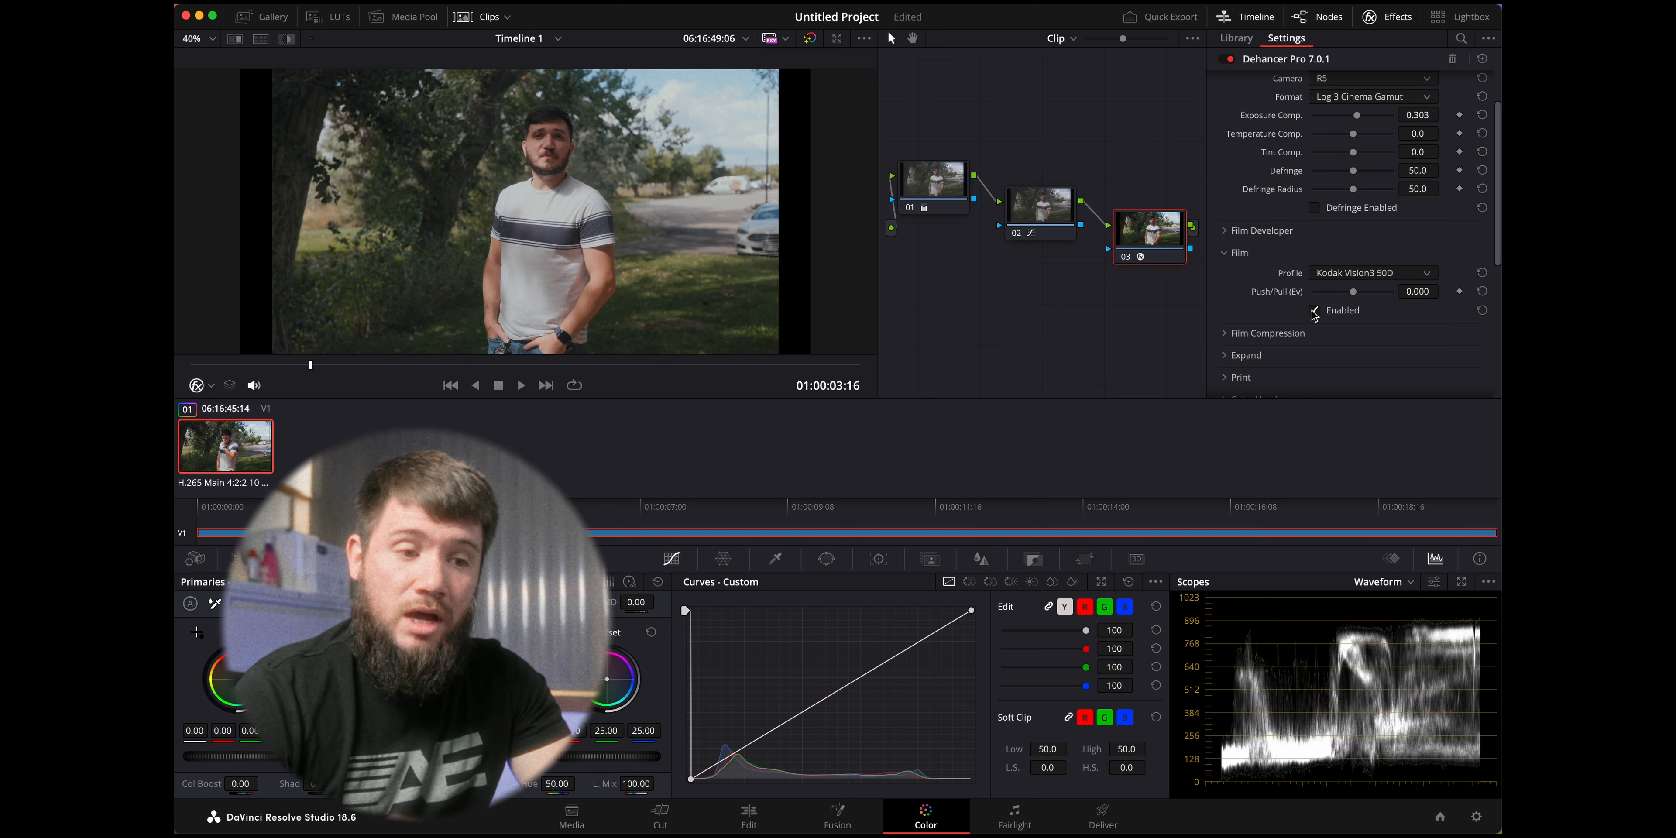
Set the Film Compression Impact to 61.5 and enable Film Compression
{"action": "left_click", "coordinate": [1239, 253]}
{"action": "left_click", "coordinate": [1244, 274]}
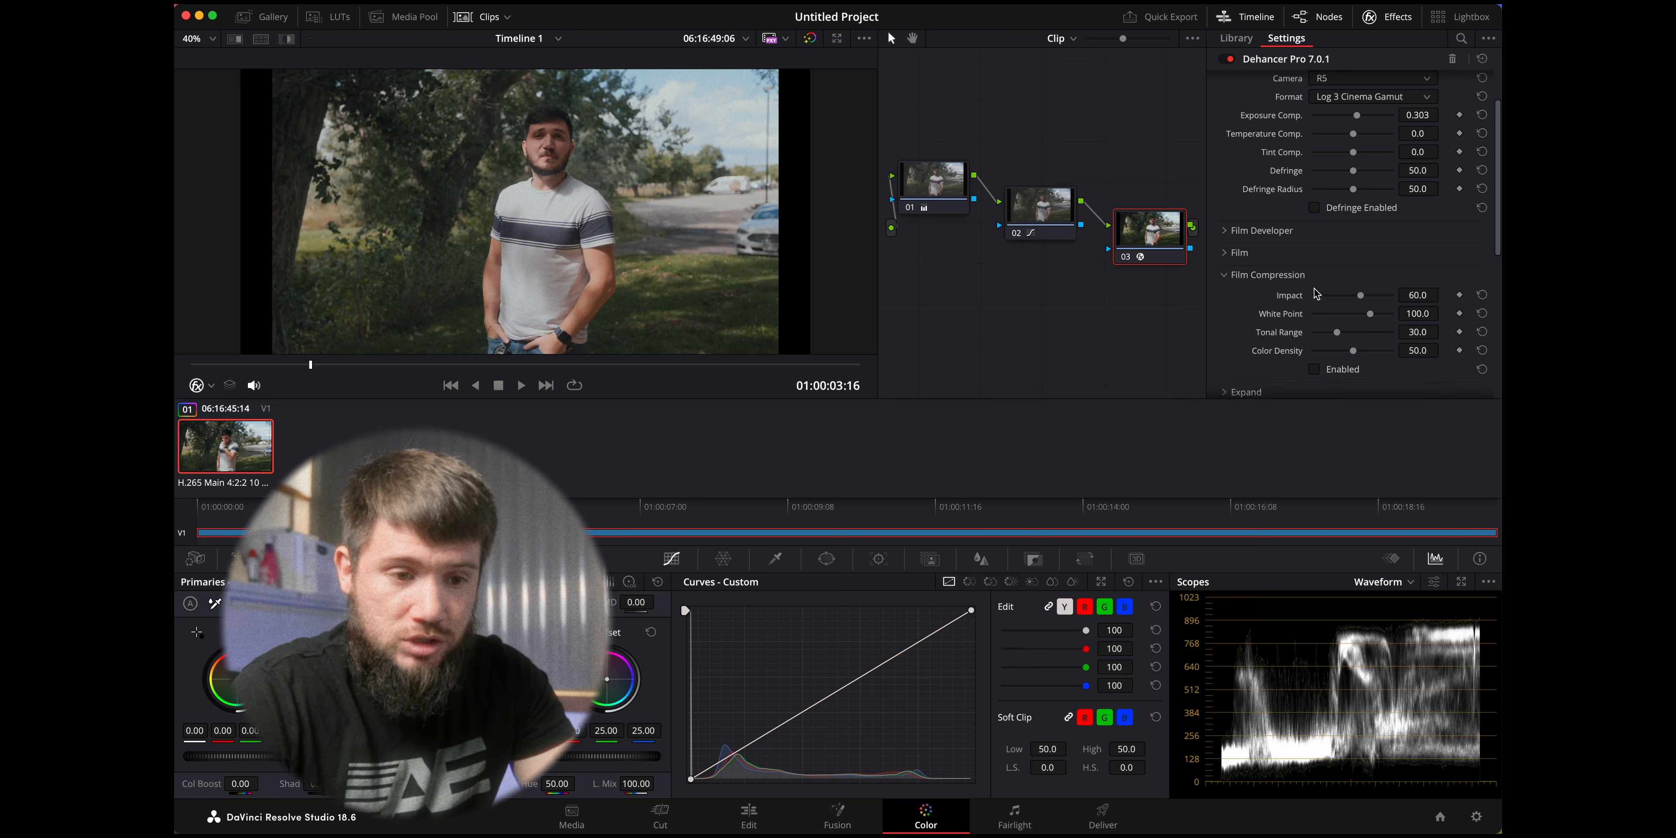
{"action": "mouse_move", "coordinate": [1361, 296]}
{"action": "left_mouse_down"}
{"action": "mouse_move", "coordinate": [1391, 300]}
{"action": "mouse_move", "coordinate": [1321, 300]}
{"action": "mouse_move", "coordinate": [1363, 300]}
{"action": "left_mouse_up"}
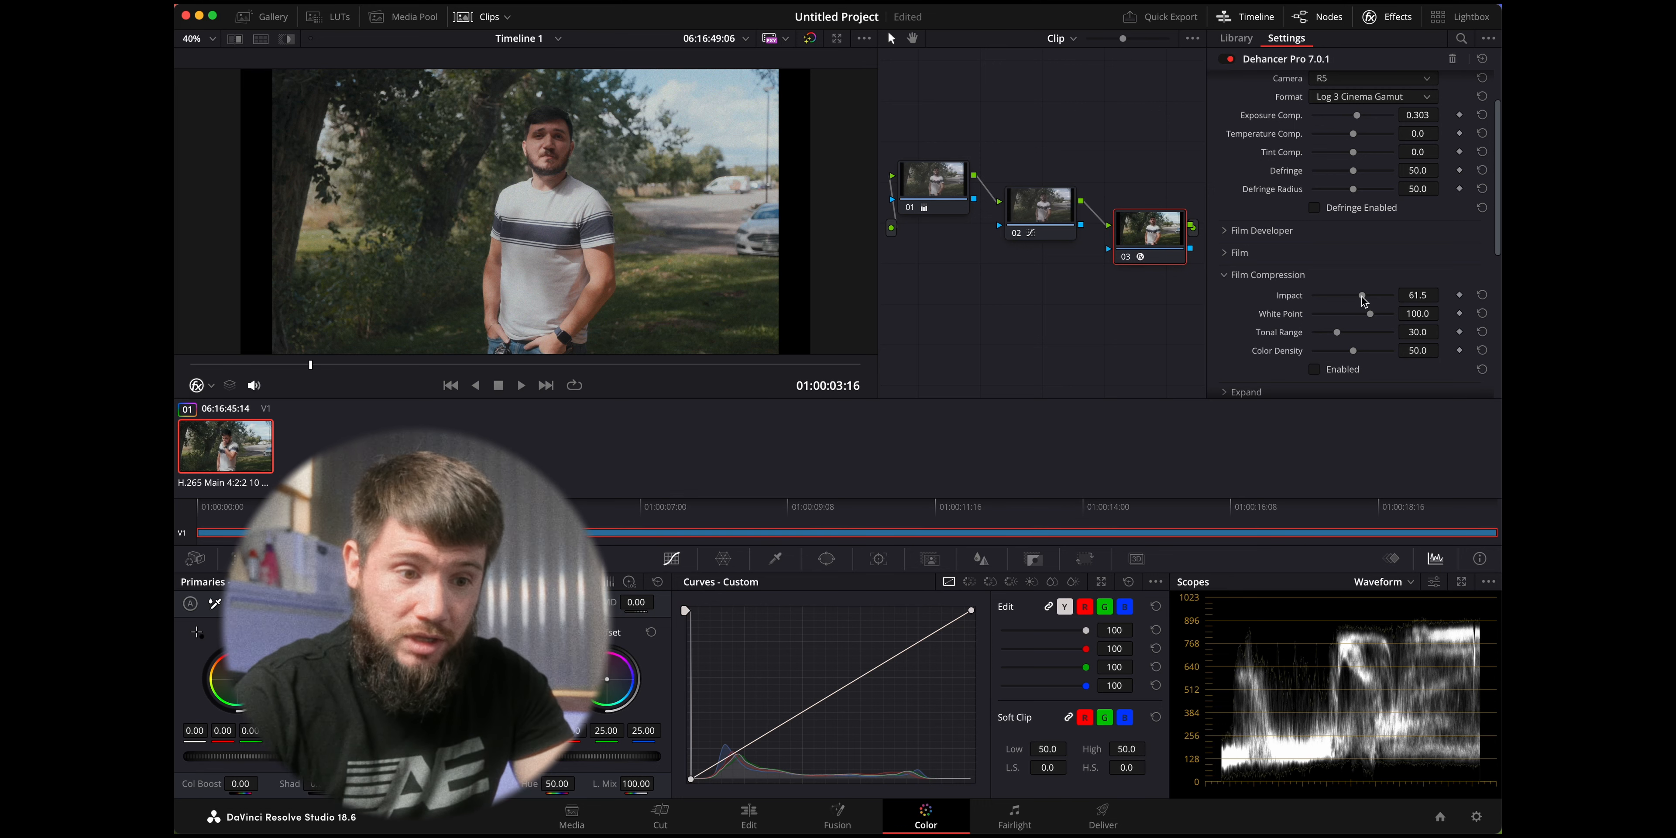
{"action": "left_click", "coordinate": [1315, 370]}
{"action": "scroll", "coordinate": [1285, 364], "scroll_direction": "down", "scroll_amount": 2}
{"action": "left_click", "coordinate": [1279, 234]}
In the Expand settings, set the Black Point to 4.78 and the White Point to 88.6, keeping Color Mode on Normal
{"action": "left_click", "coordinate": [1270, 254]}
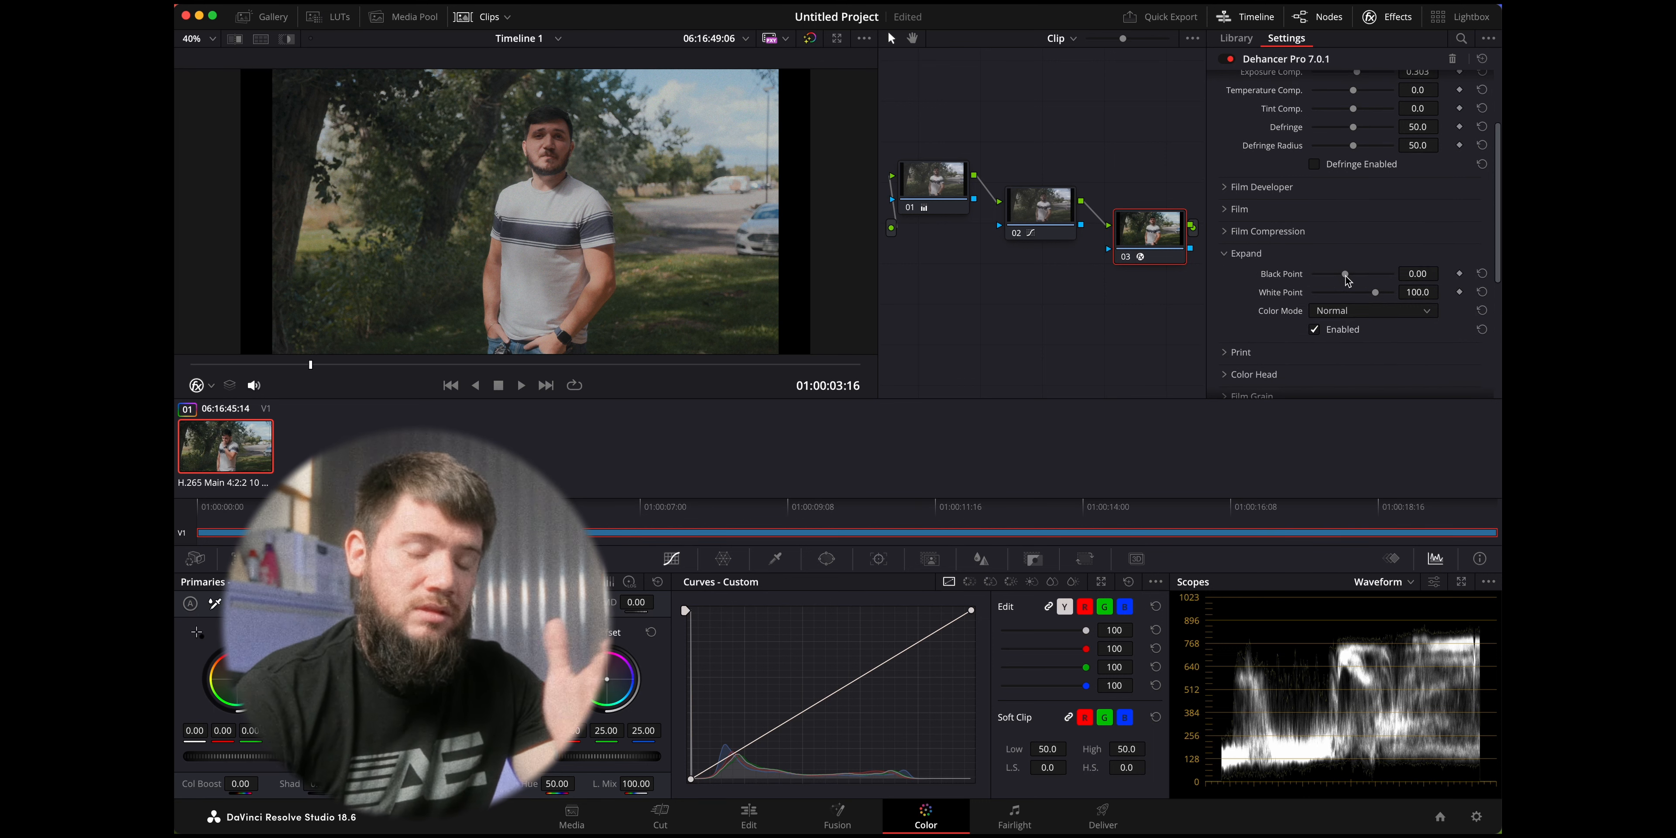
{"action": "left_click_drag", "start_coordinate": [1346, 276], "coordinate": [1366, 294]}
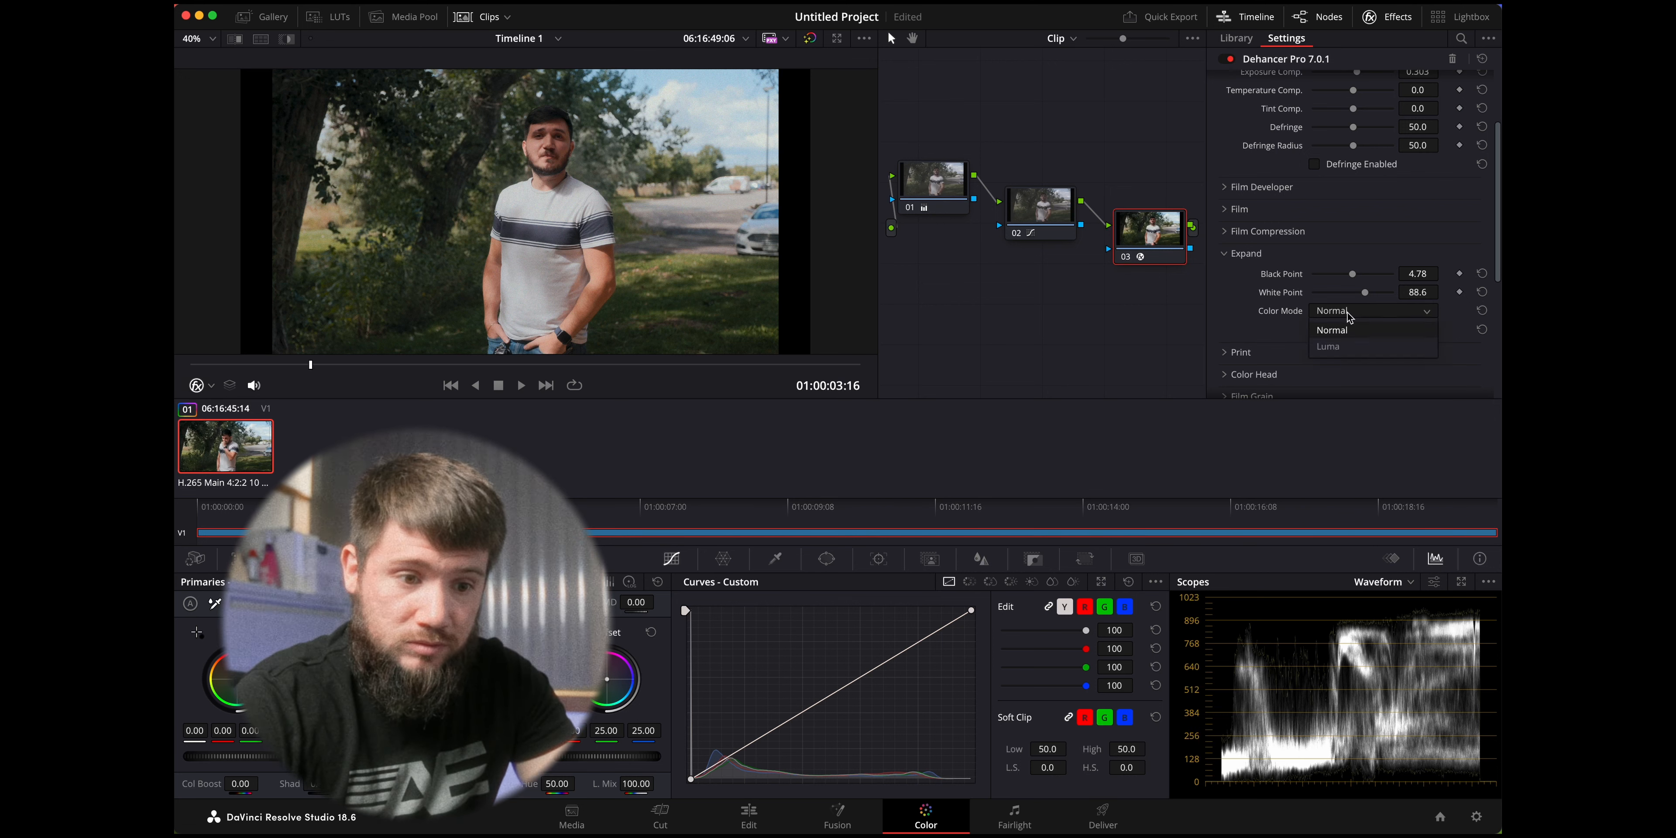
{"action": "left_click", "coordinate": [1244, 253]}
Set the Print profile to Kodak 2383 Print Film
{"action": "left_click", "coordinate": [1242, 275]}
{"action": "scroll", "coordinate": [1245, 280], "scroll_direction": "down", "scroll_amount": 2}
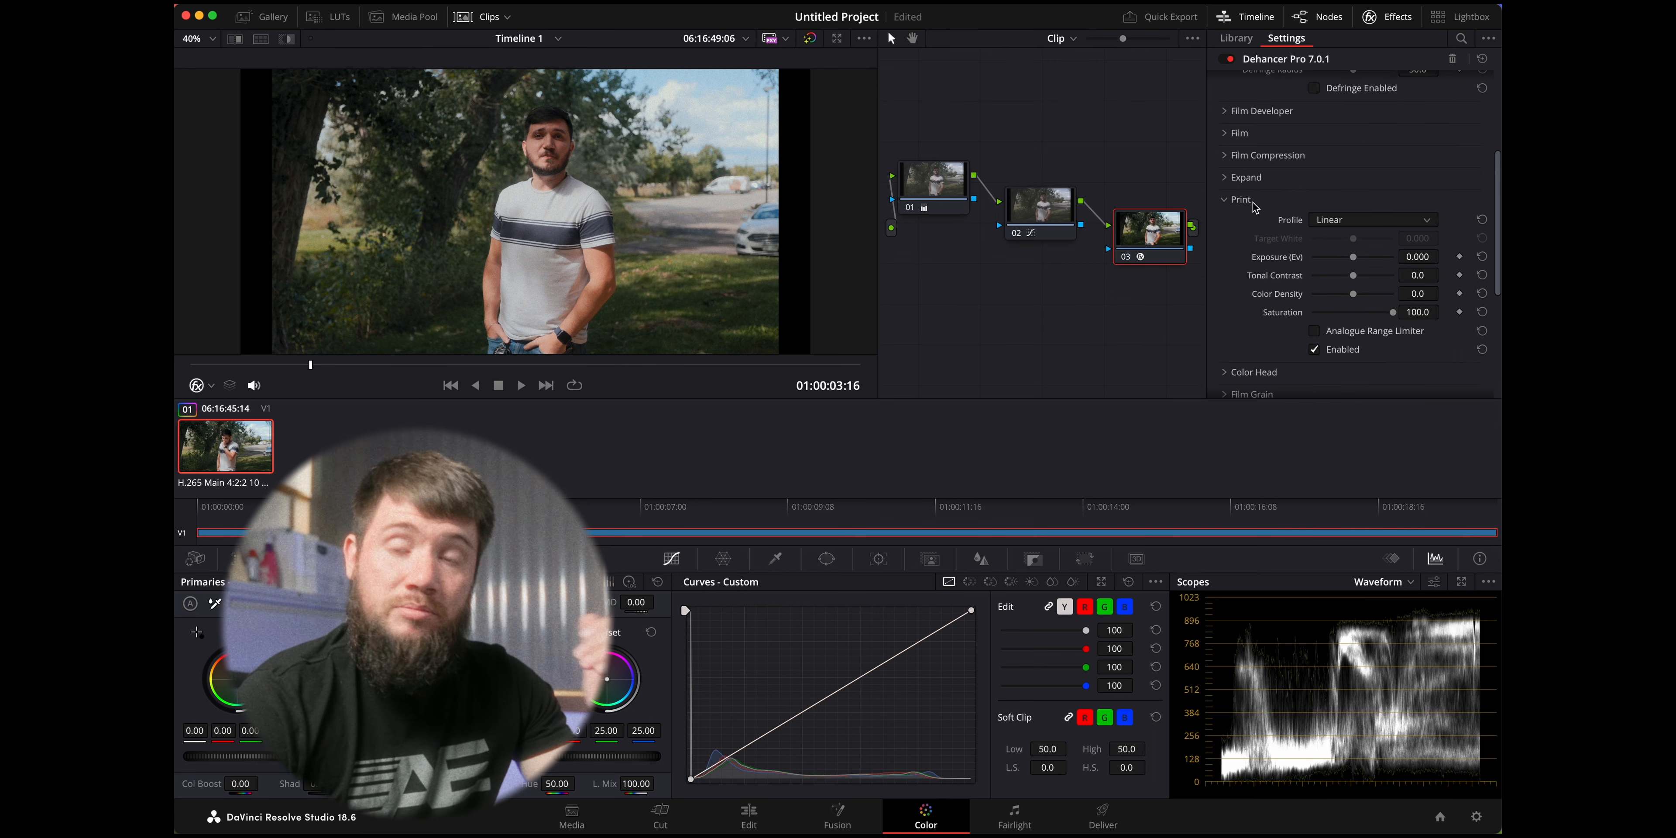
{"action": "left_click", "coordinate": [1338, 225]}
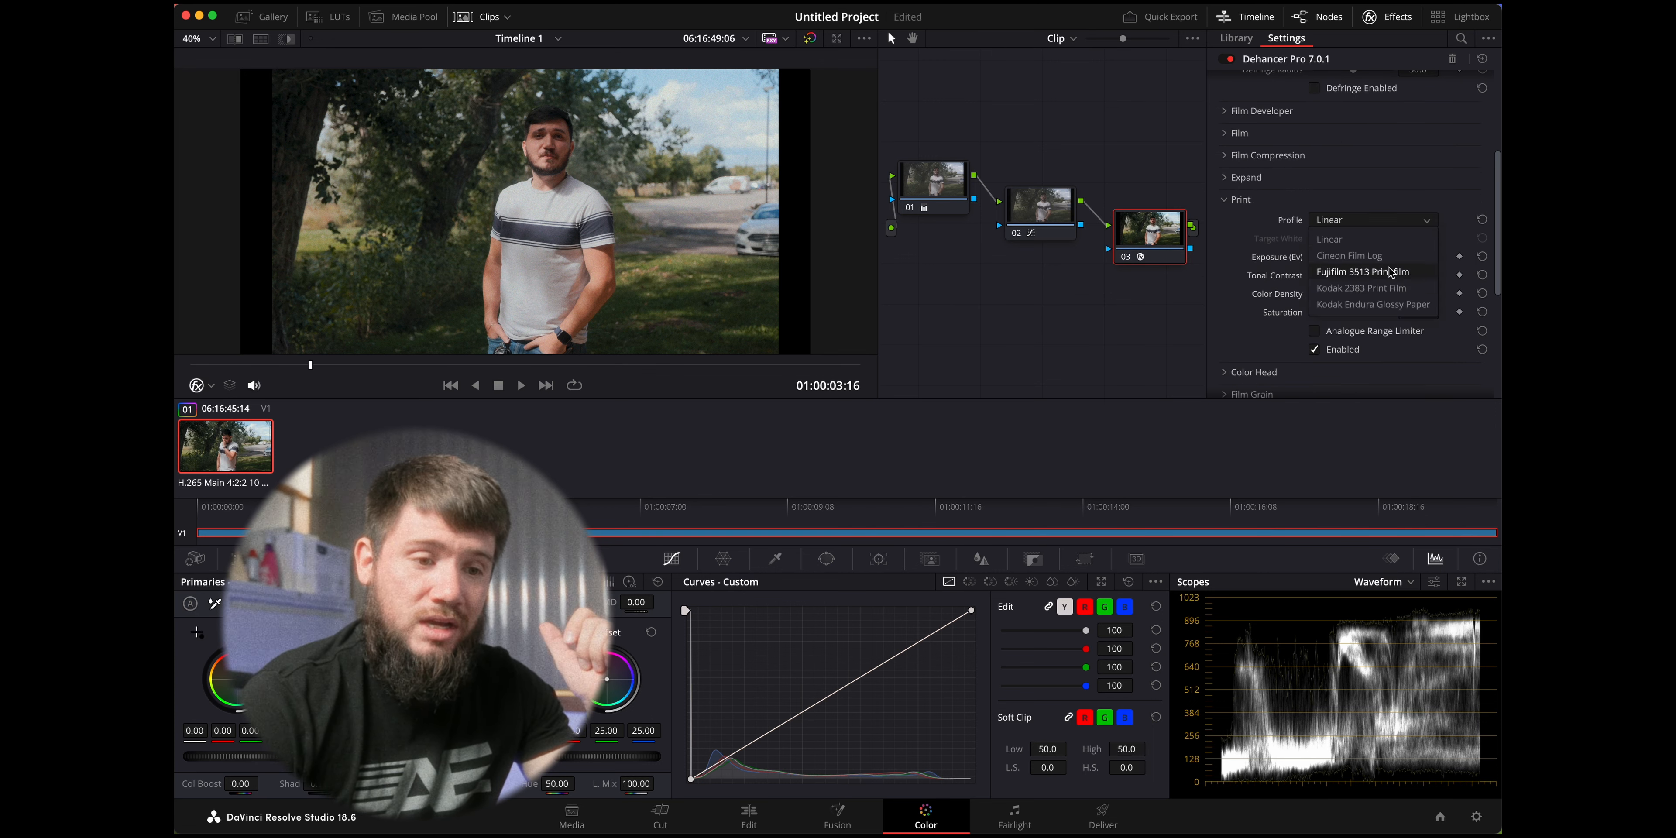
{"action": "left_click", "coordinate": [1406, 288]}
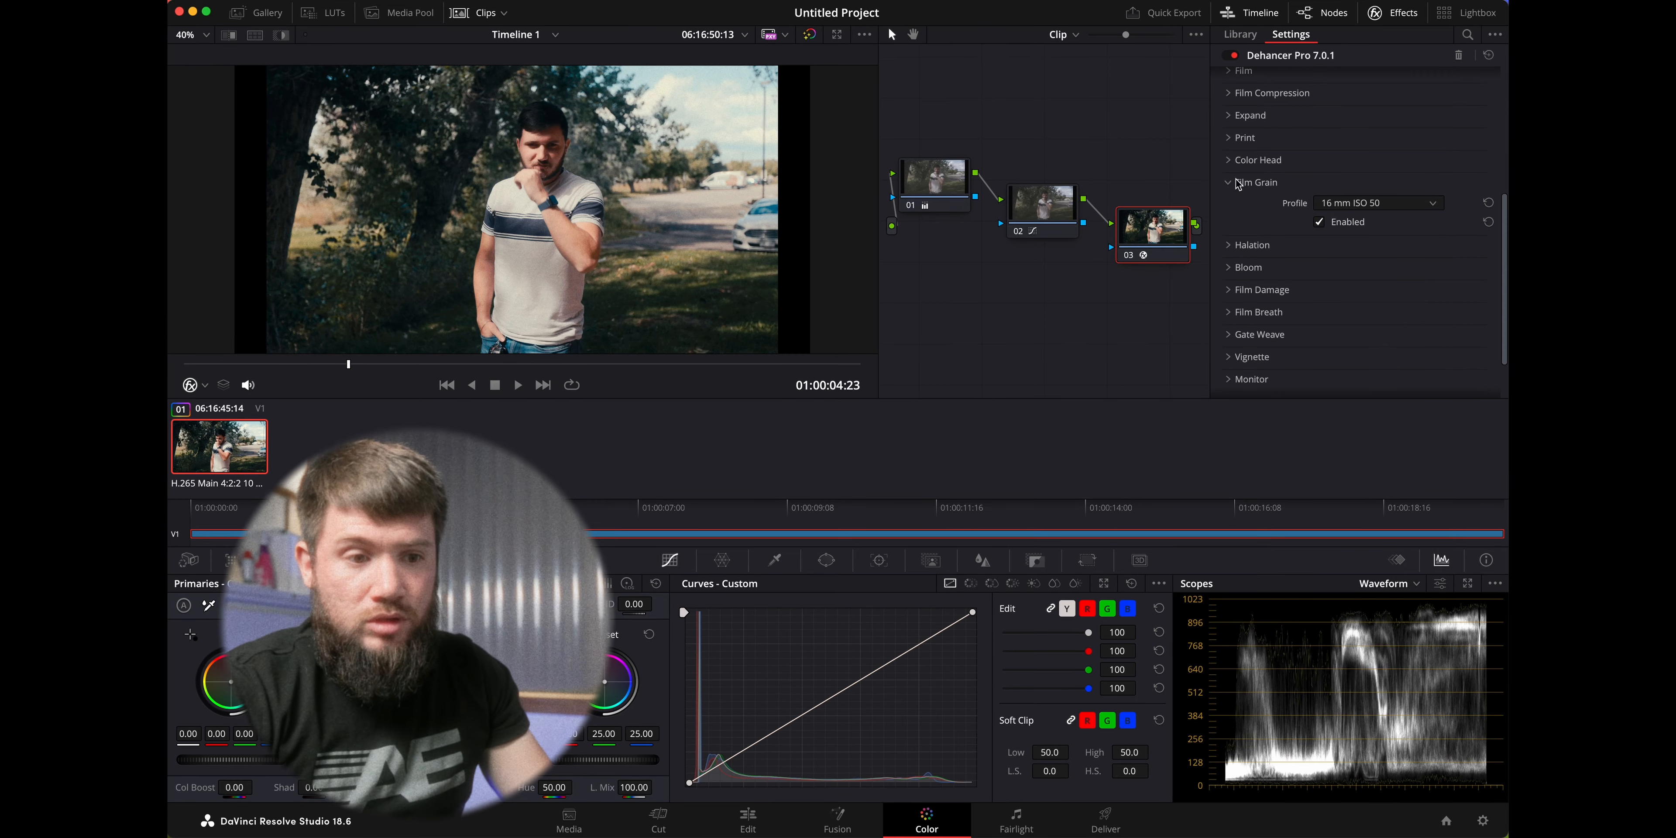
Try the 35 mm ISO 50 Film Grain profile and play the clip full screen to judge the grain
{"action": "left_click", "coordinate": [1337, 206]}
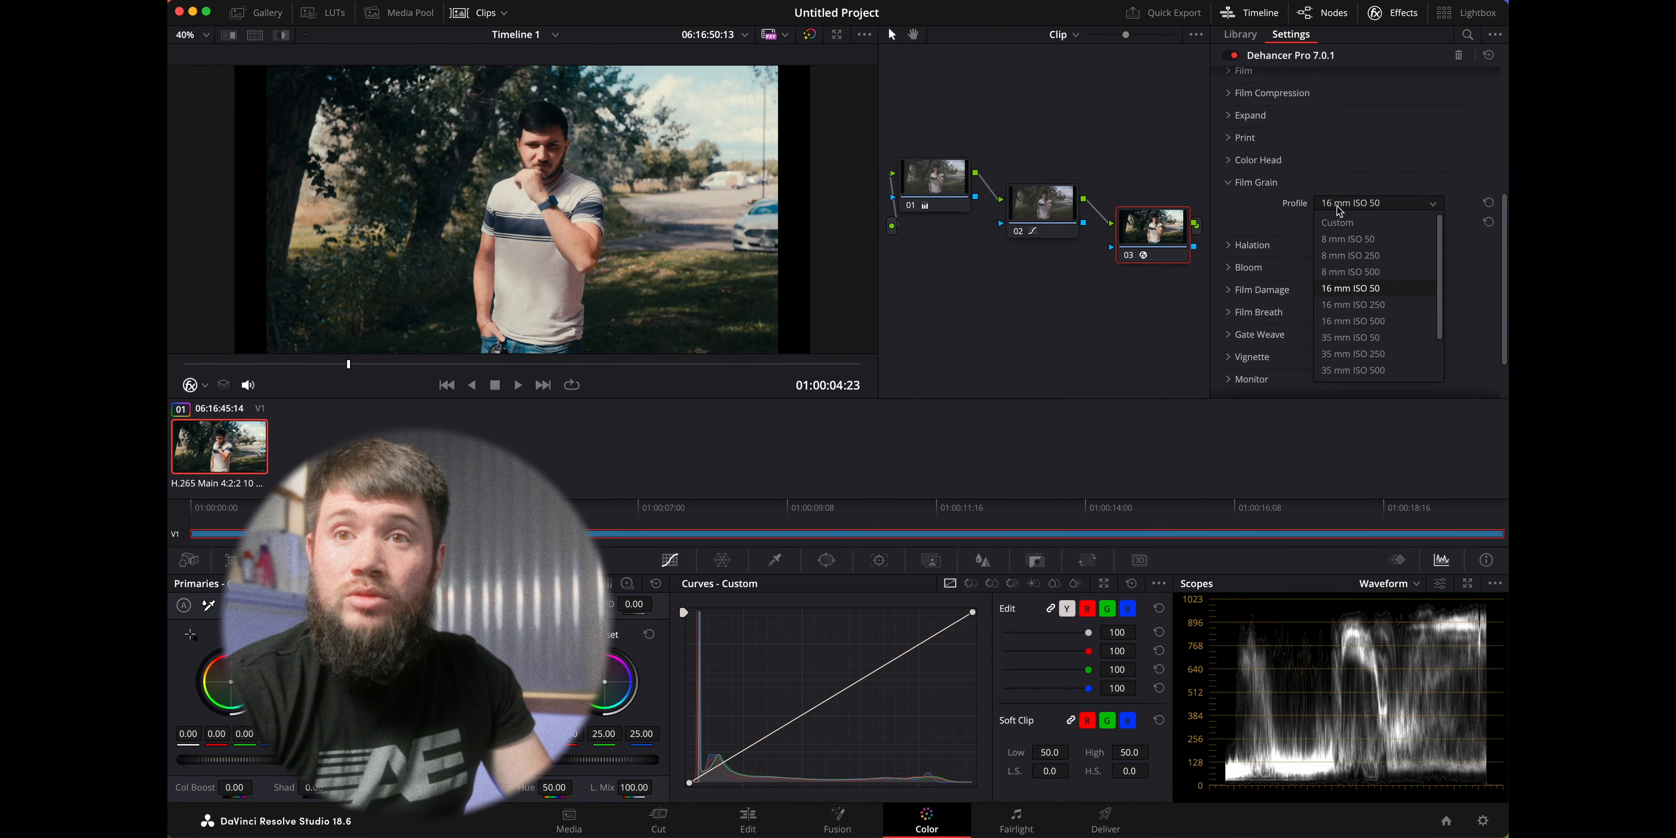
{"action": "left_click", "coordinate": [1376, 338]}
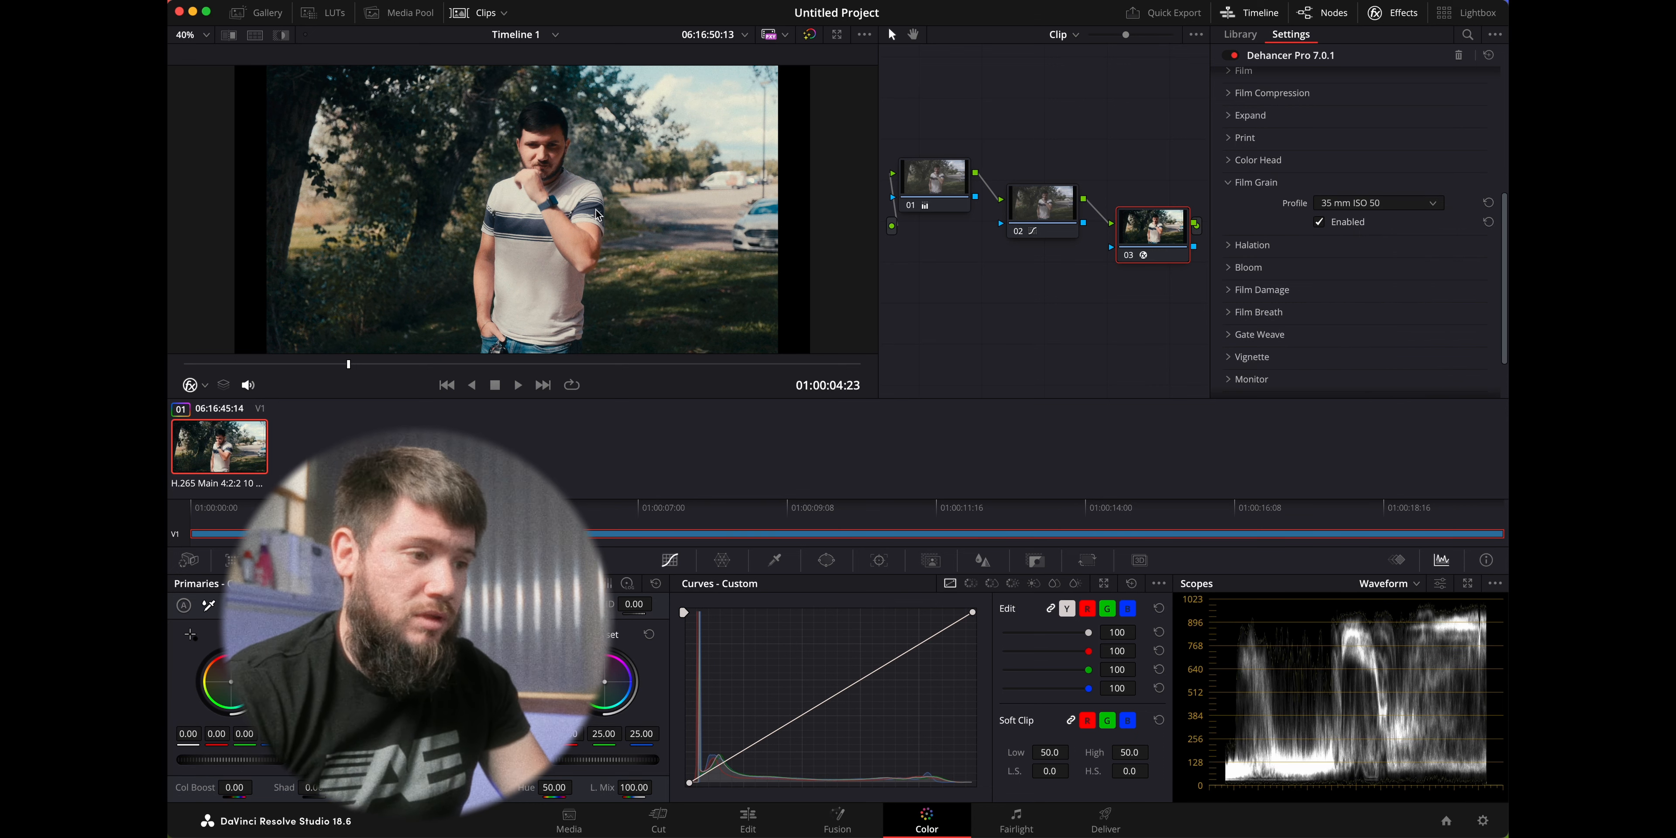
{"action": "key", "text": "super+f"}
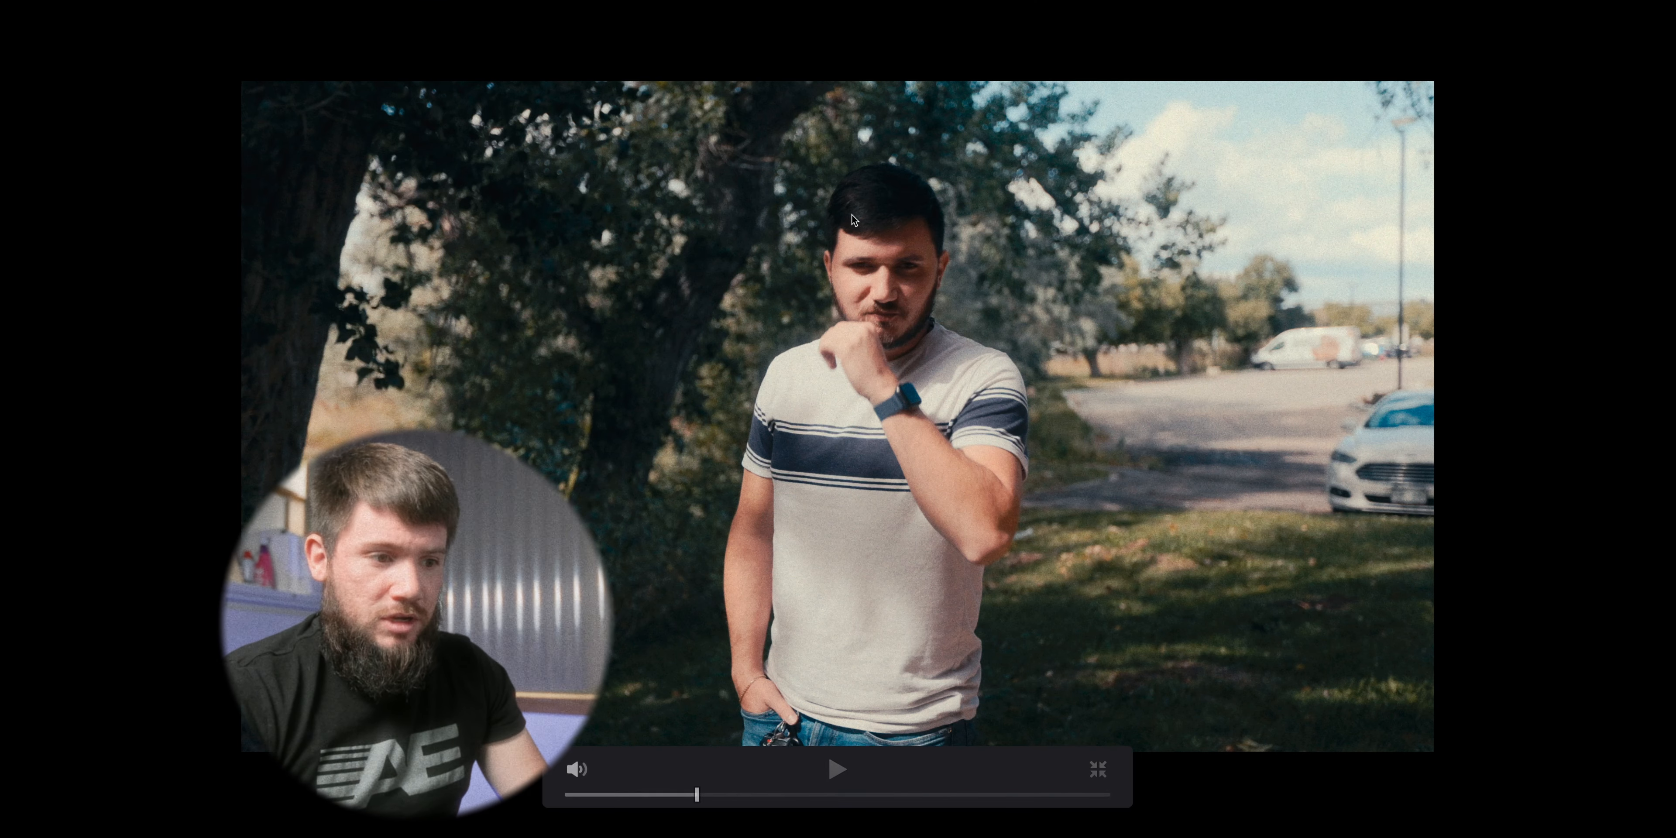
{"action": "left_click", "coordinate": [841, 774]}
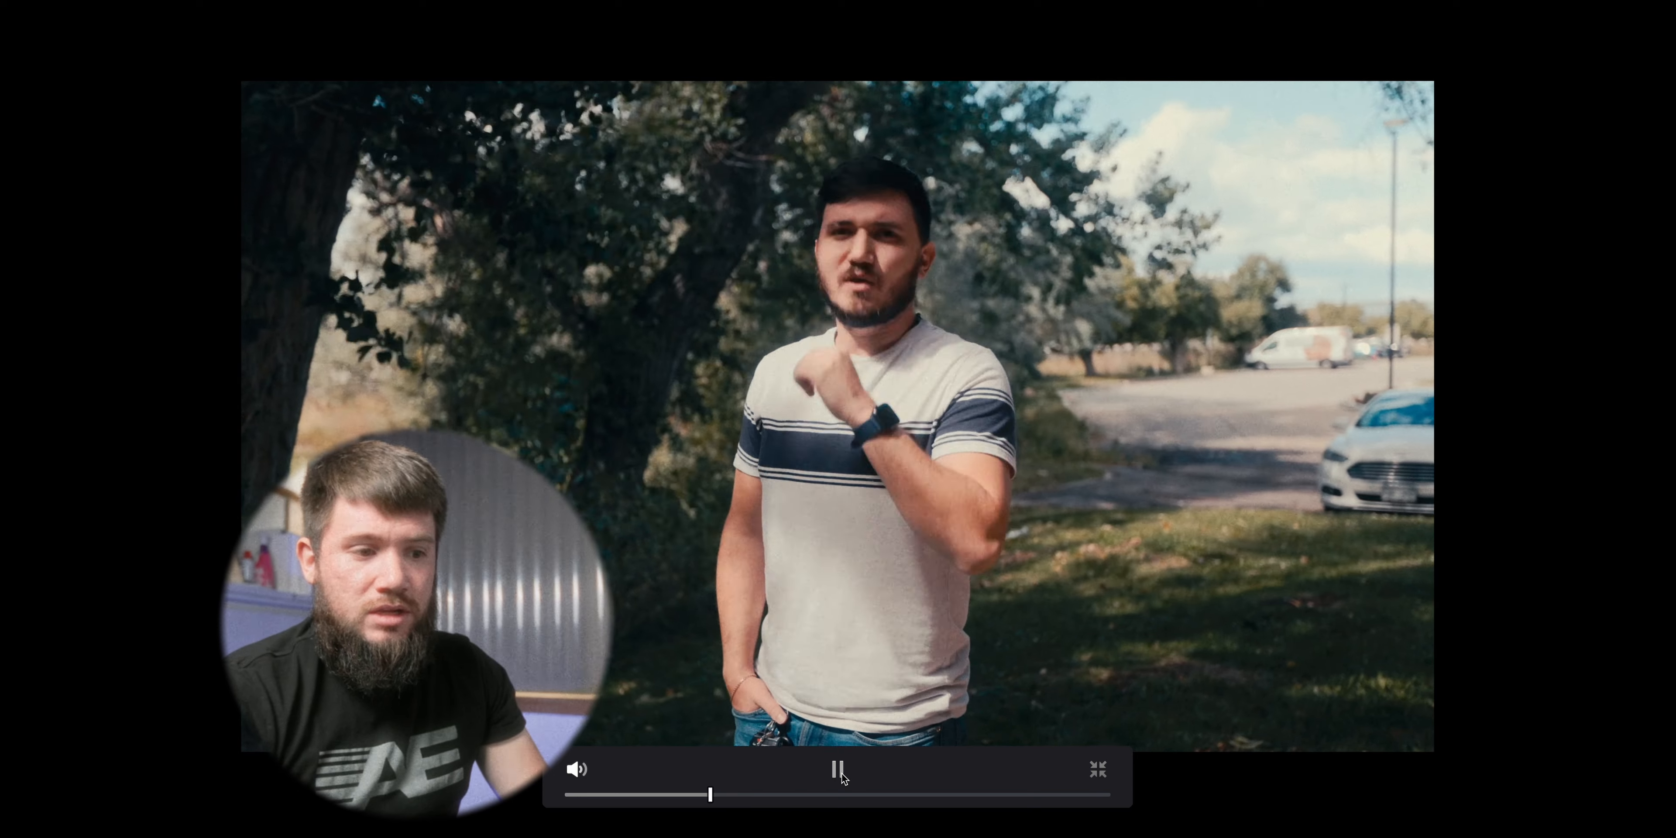
{"action": "left_click", "coordinate": [841, 774]}
{"action": "key", "text": "Escape"}
Try the 16 mm ISO 50 Film Grain profile and check the frame full screen
{"action": "left_click", "coordinate": [1399, 208]}
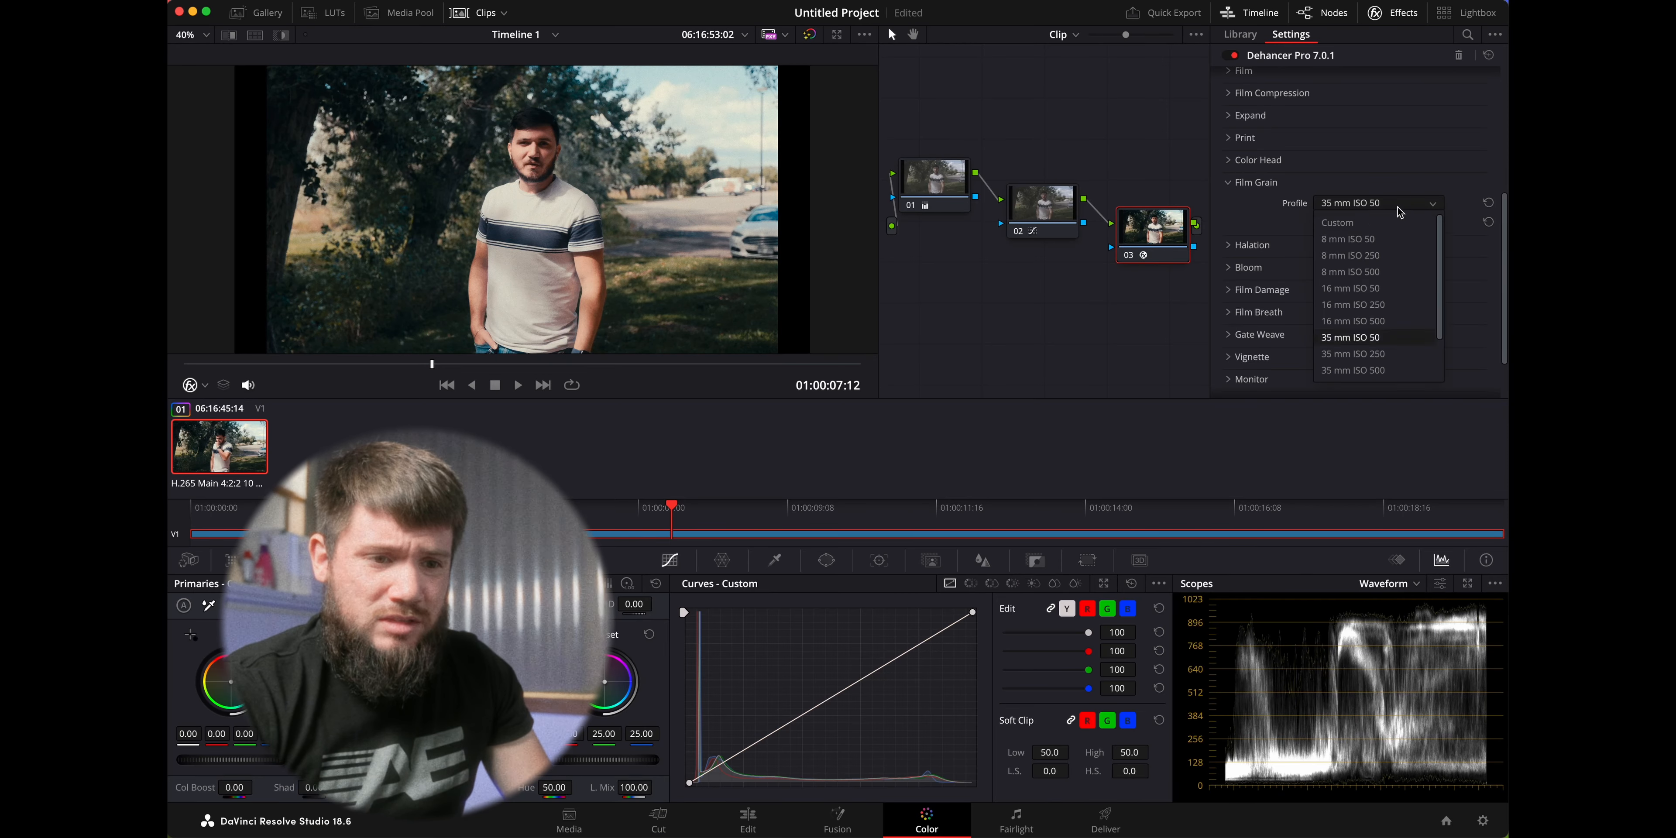
{"action": "left_click", "coordinate": [1391, 290]}
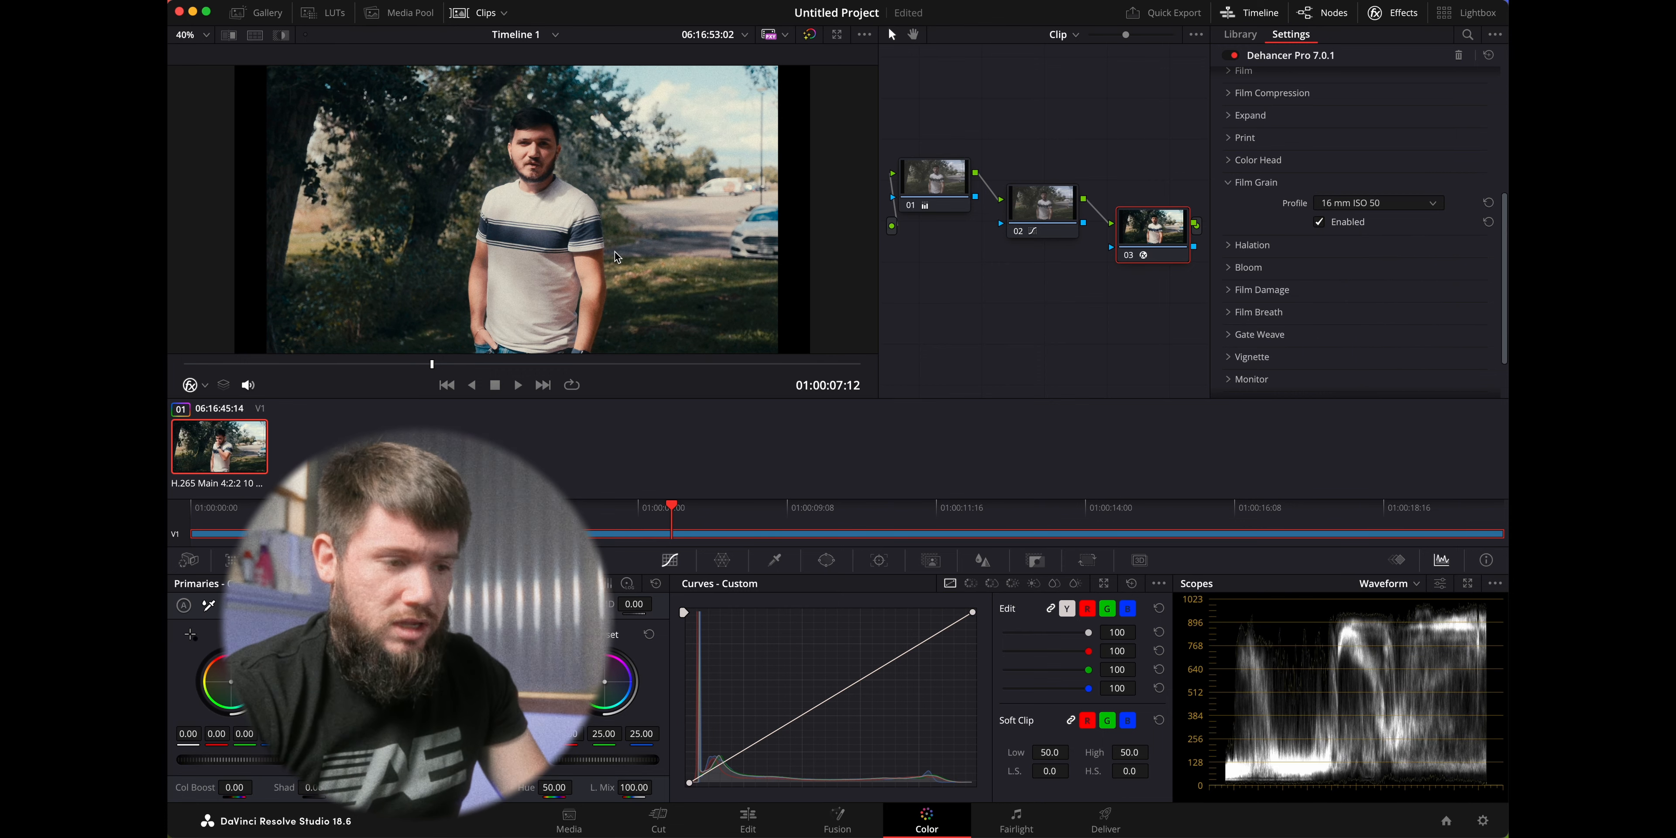
{"action": "key", "text": "super+f"}
{"action": "key", "text": "super+f"}
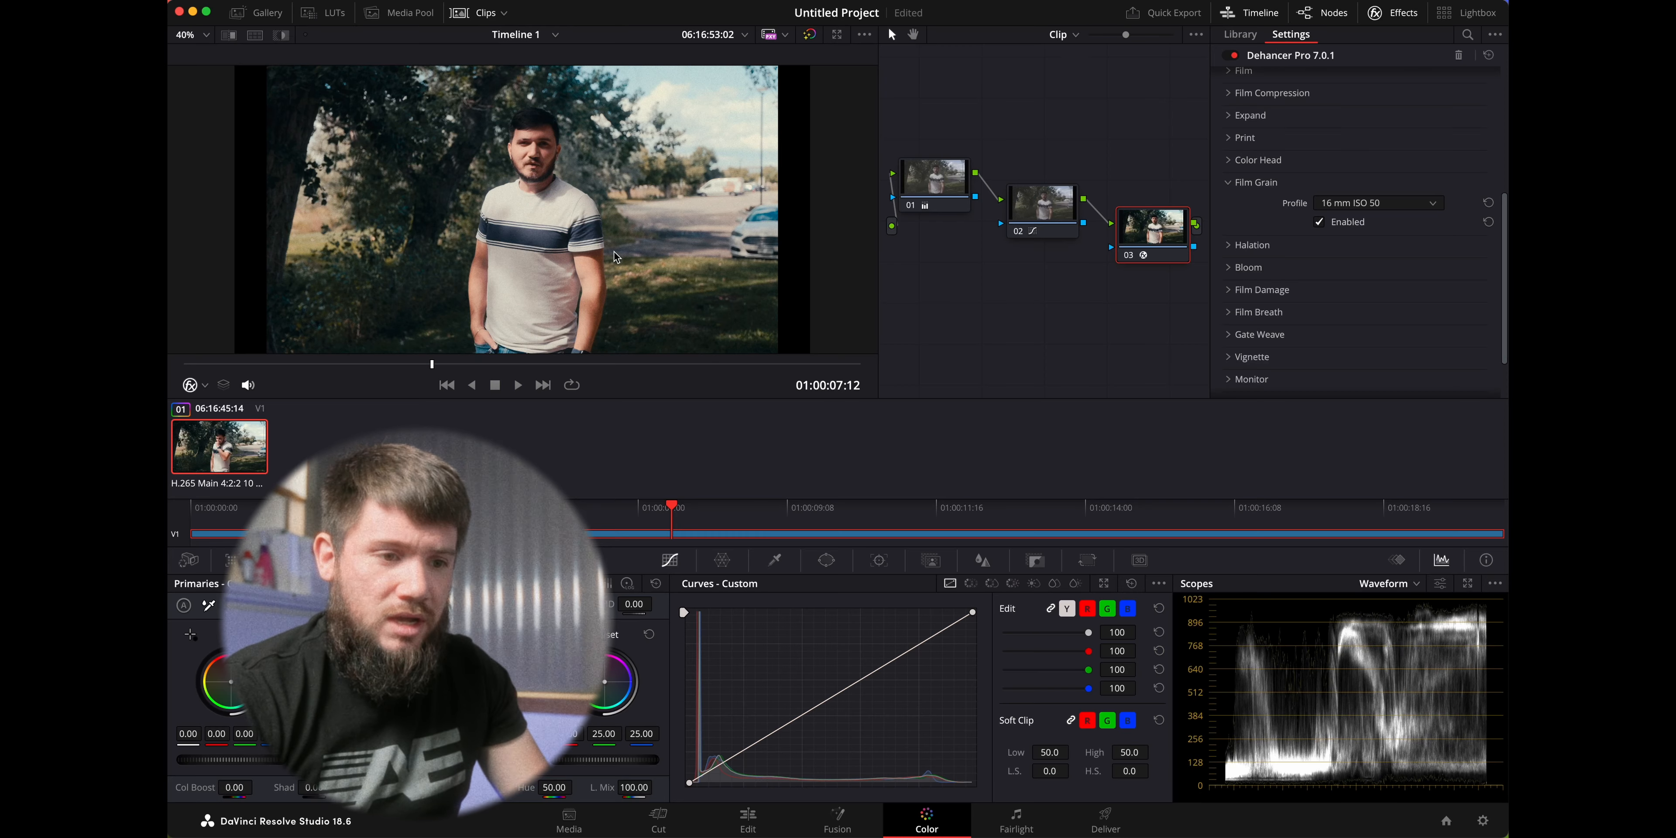
Set the Film Grain profile to 35 mm ISO 50
{"action": "left_click", "coordinate": [1402, 208]}
{"action": "left_click", "coordinate": [1401, 209]}
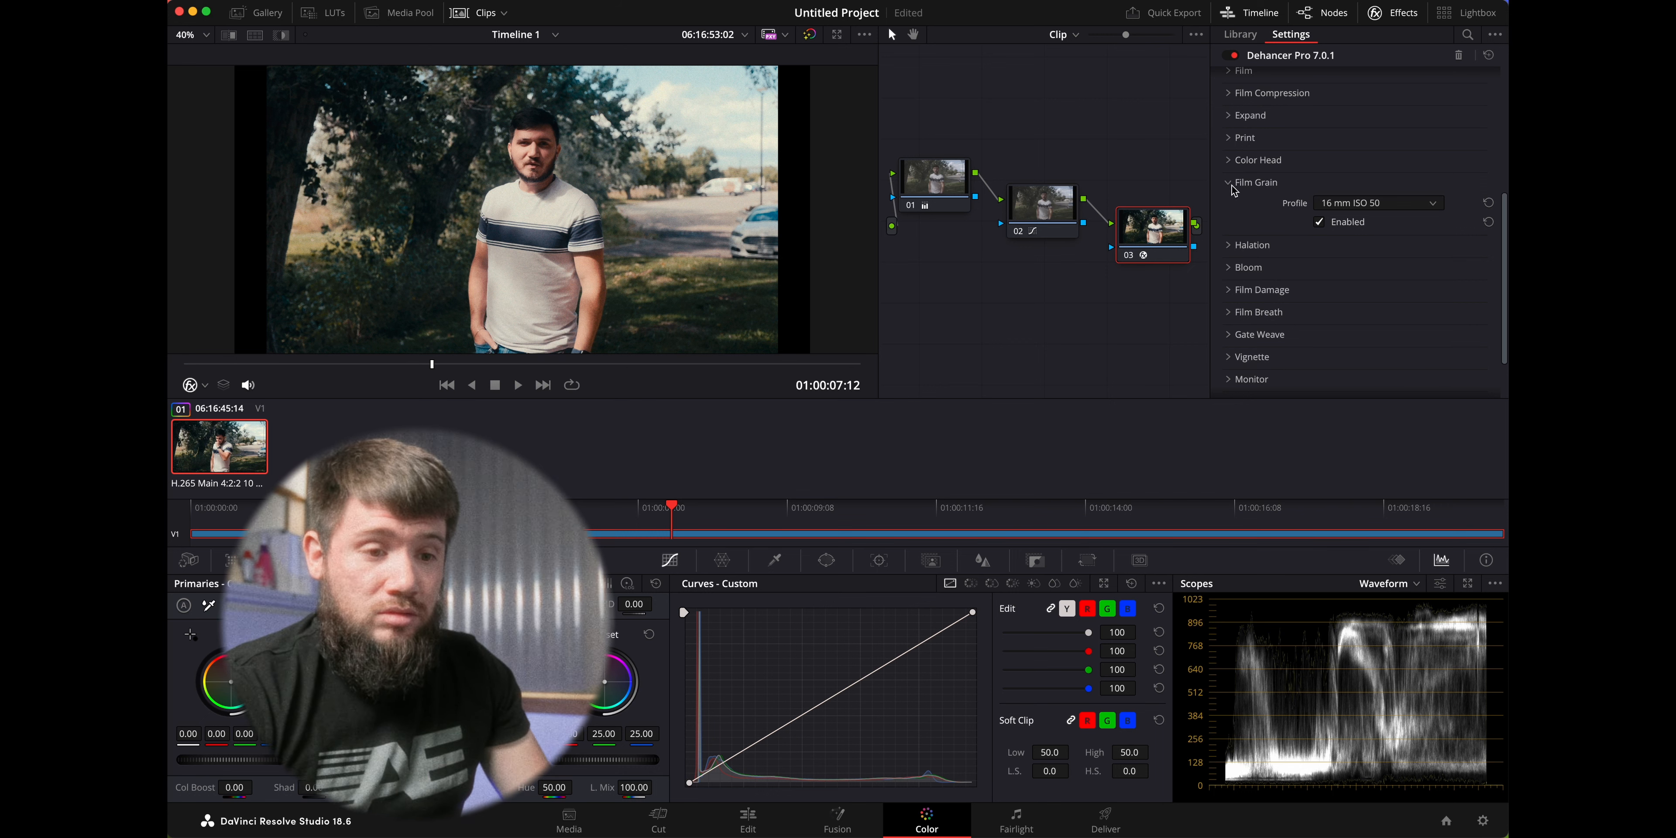
{"action": "left_click", "coordinate": [1429, 204]}
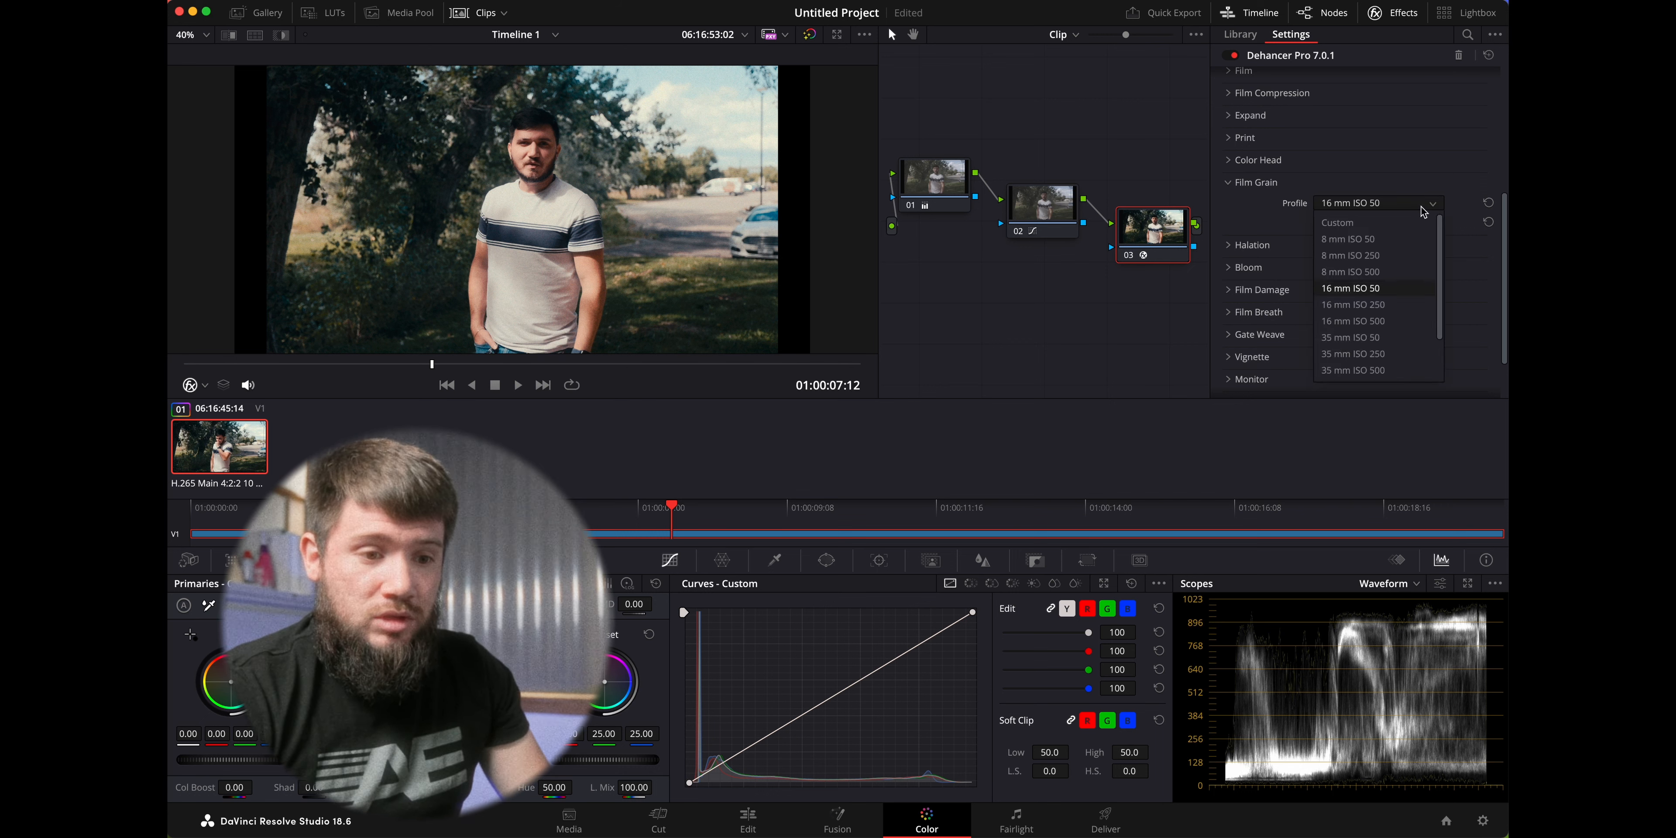
{"action": "left_click", "coordinate": [1404, 338]}
{"action": "left_click", "coordinate": [1236, 185]}
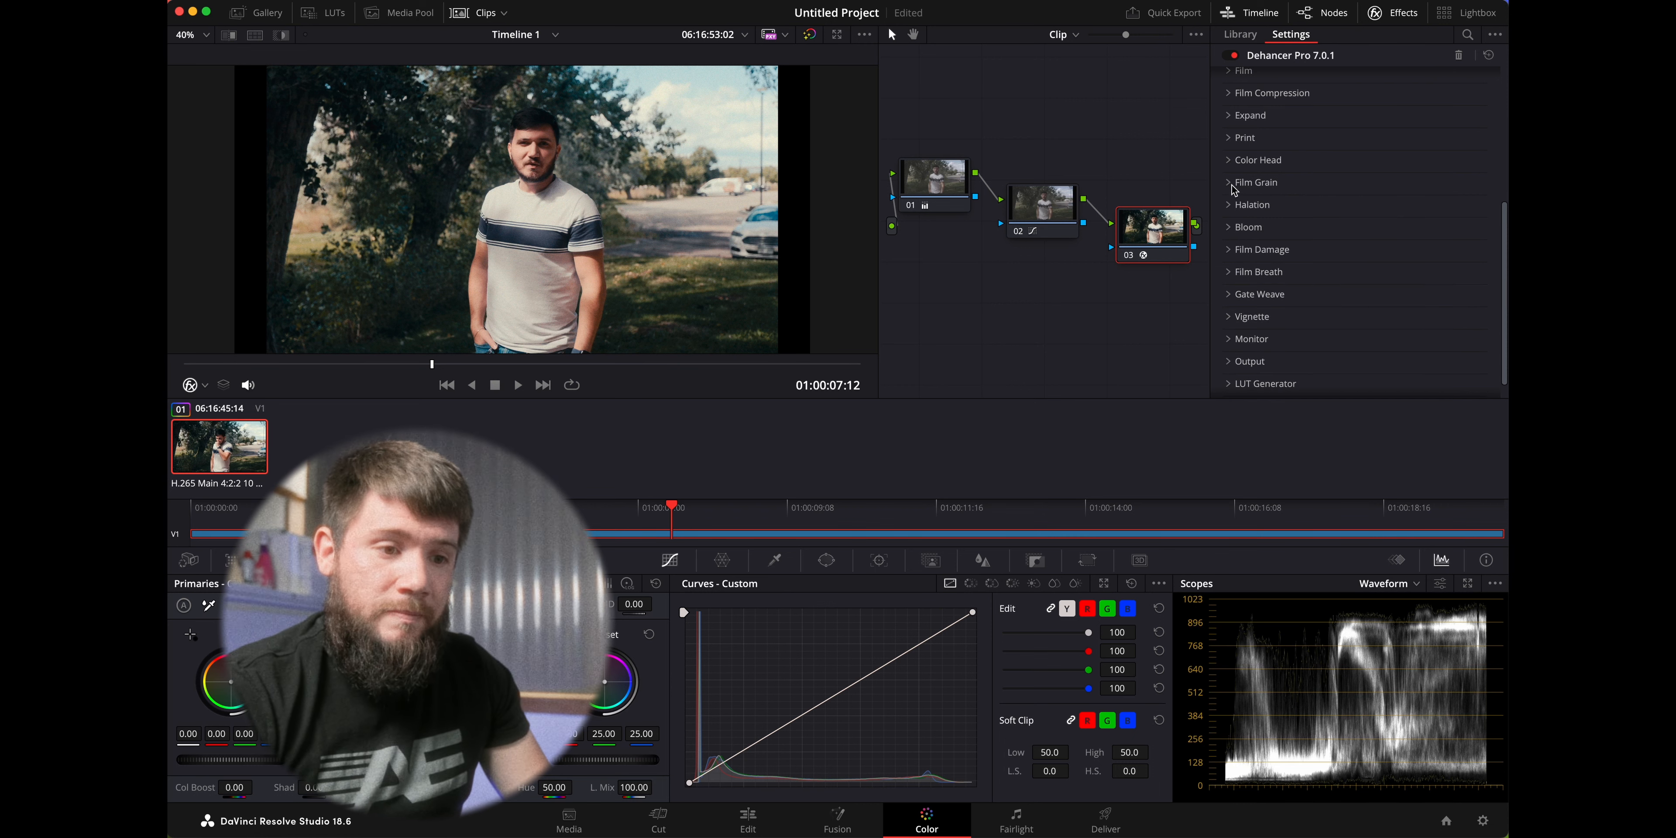
Enable Halation with the 35 mm / Super 35 profile and play the clip full screen to check the effect
{"action": "left_click", "coordinate": [1239, 205]}
{"action": "left_click", "coordinate": [1319, 264]}
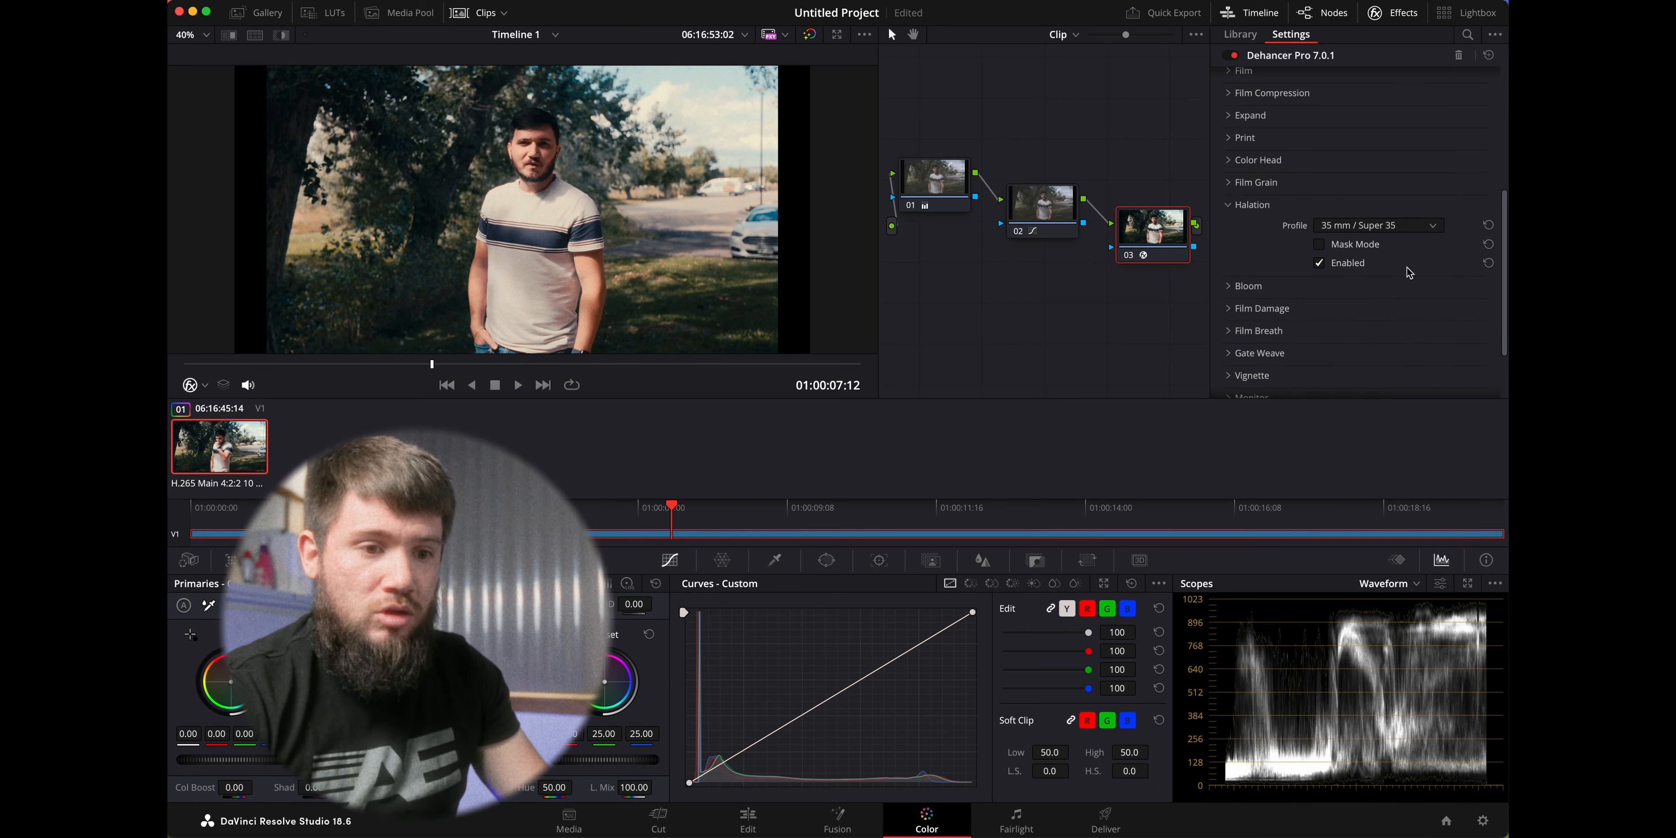
{"action": "left_click", "coordinate": [1429, 226]}
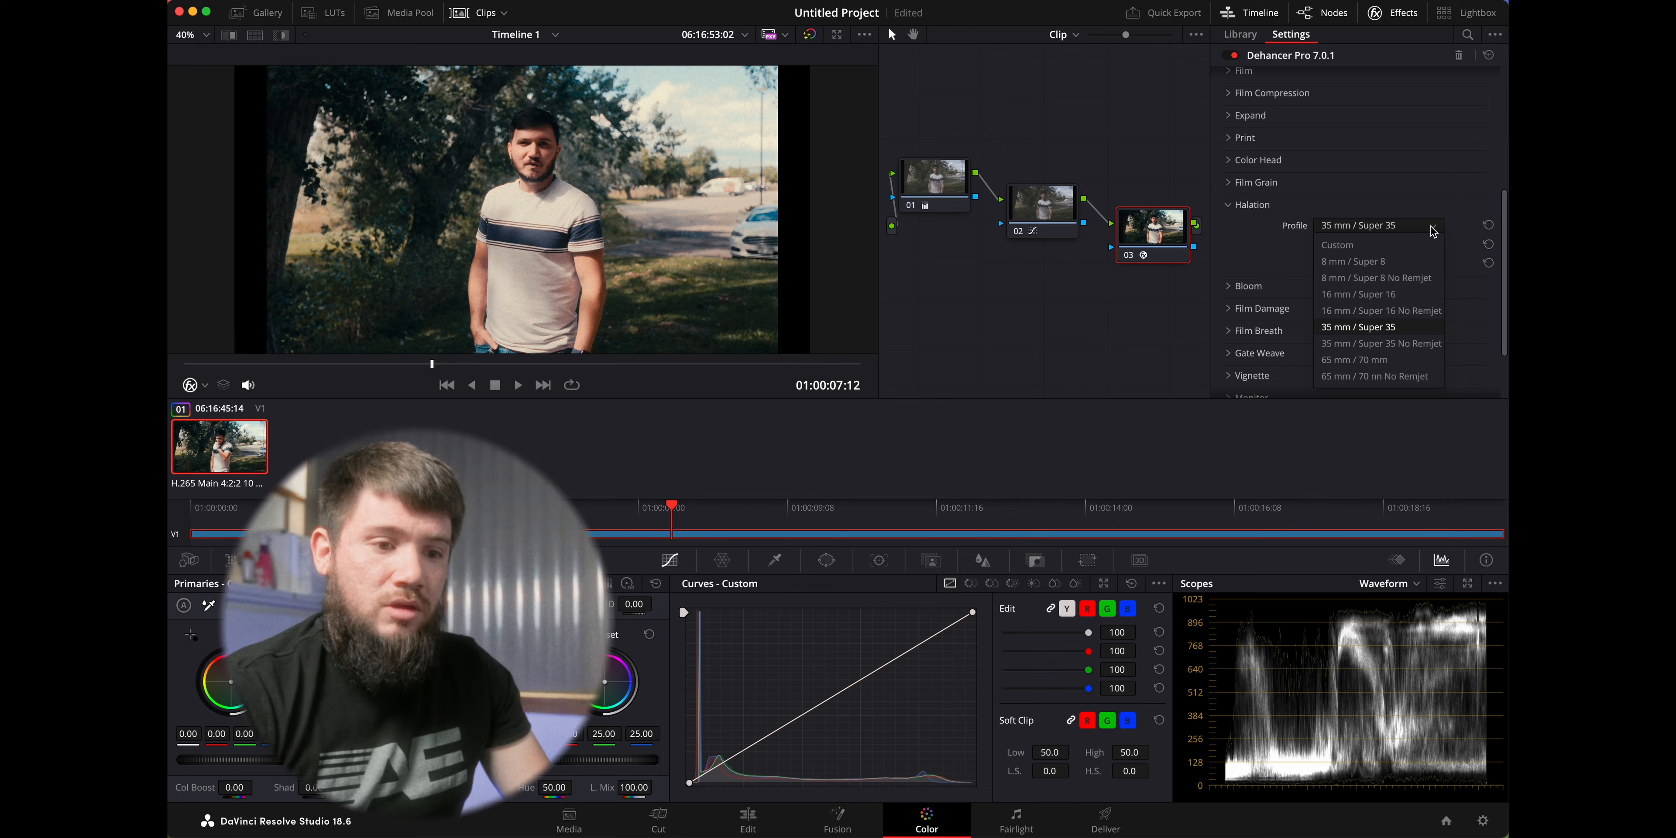
{"action": "left_click", "coordinate": [1414, 329]}
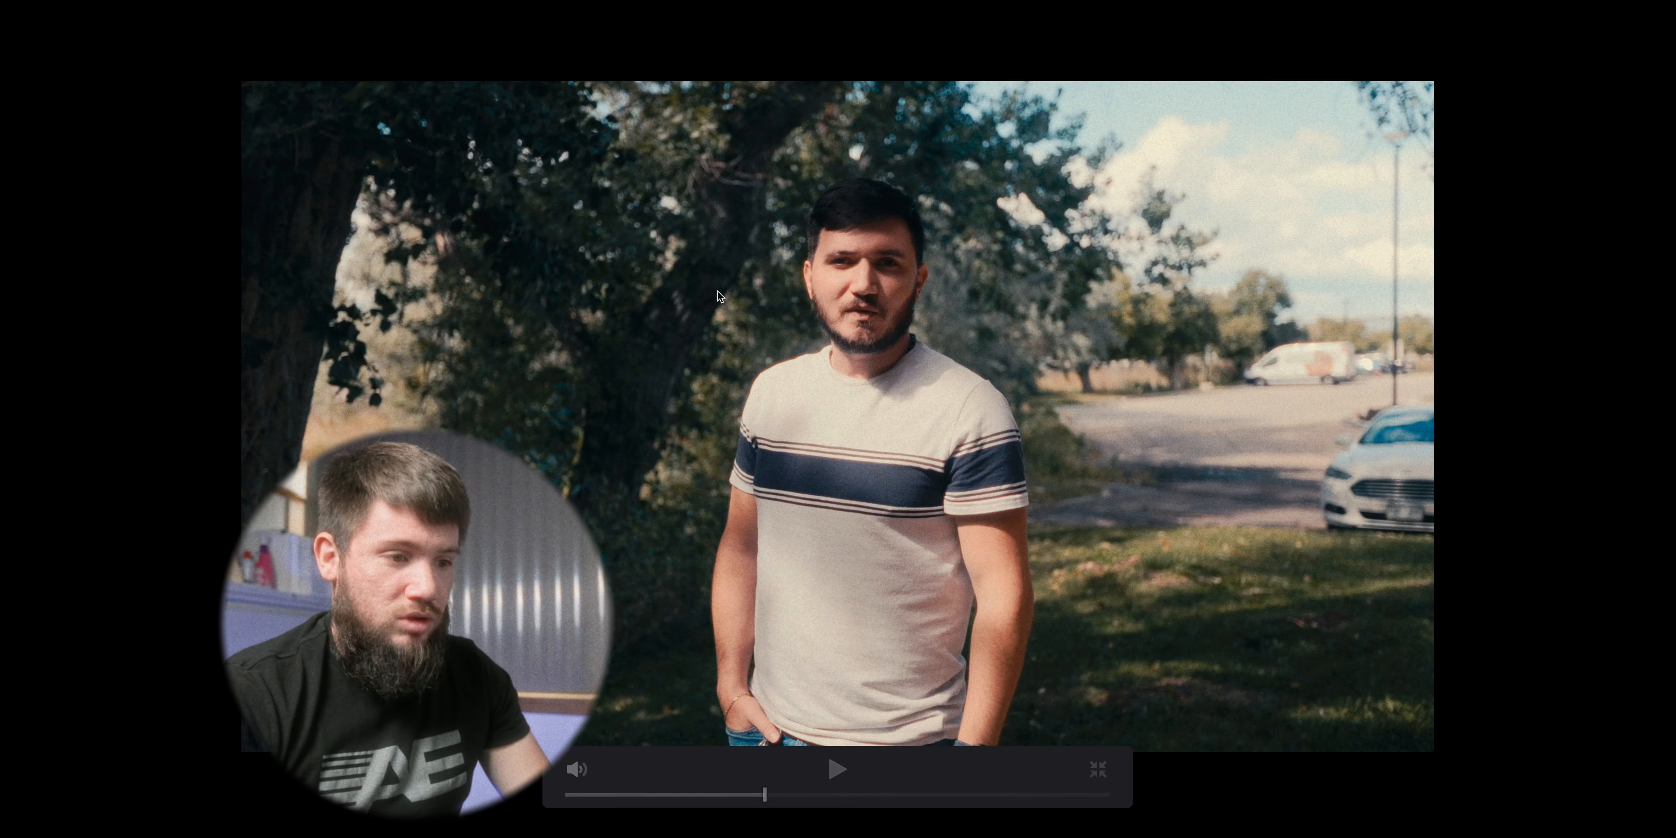
{"action": "key", "text": "space"}
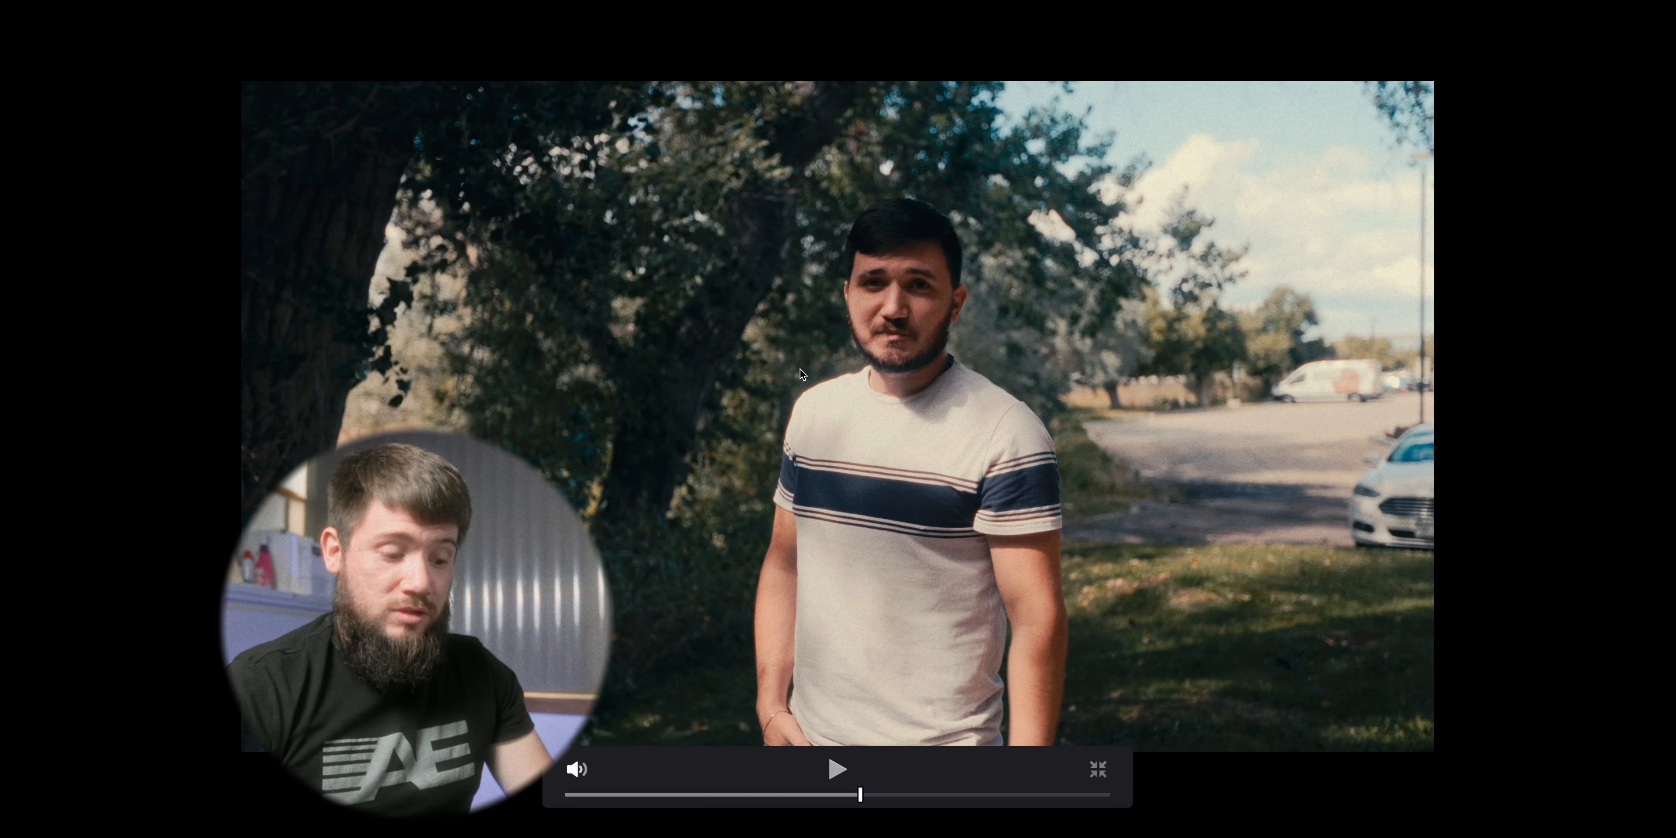
Enable Bloom with the 35 mm / Super 35 profile and play the clip full screen to check the effect
{"action": "key", "text": "Escape"}
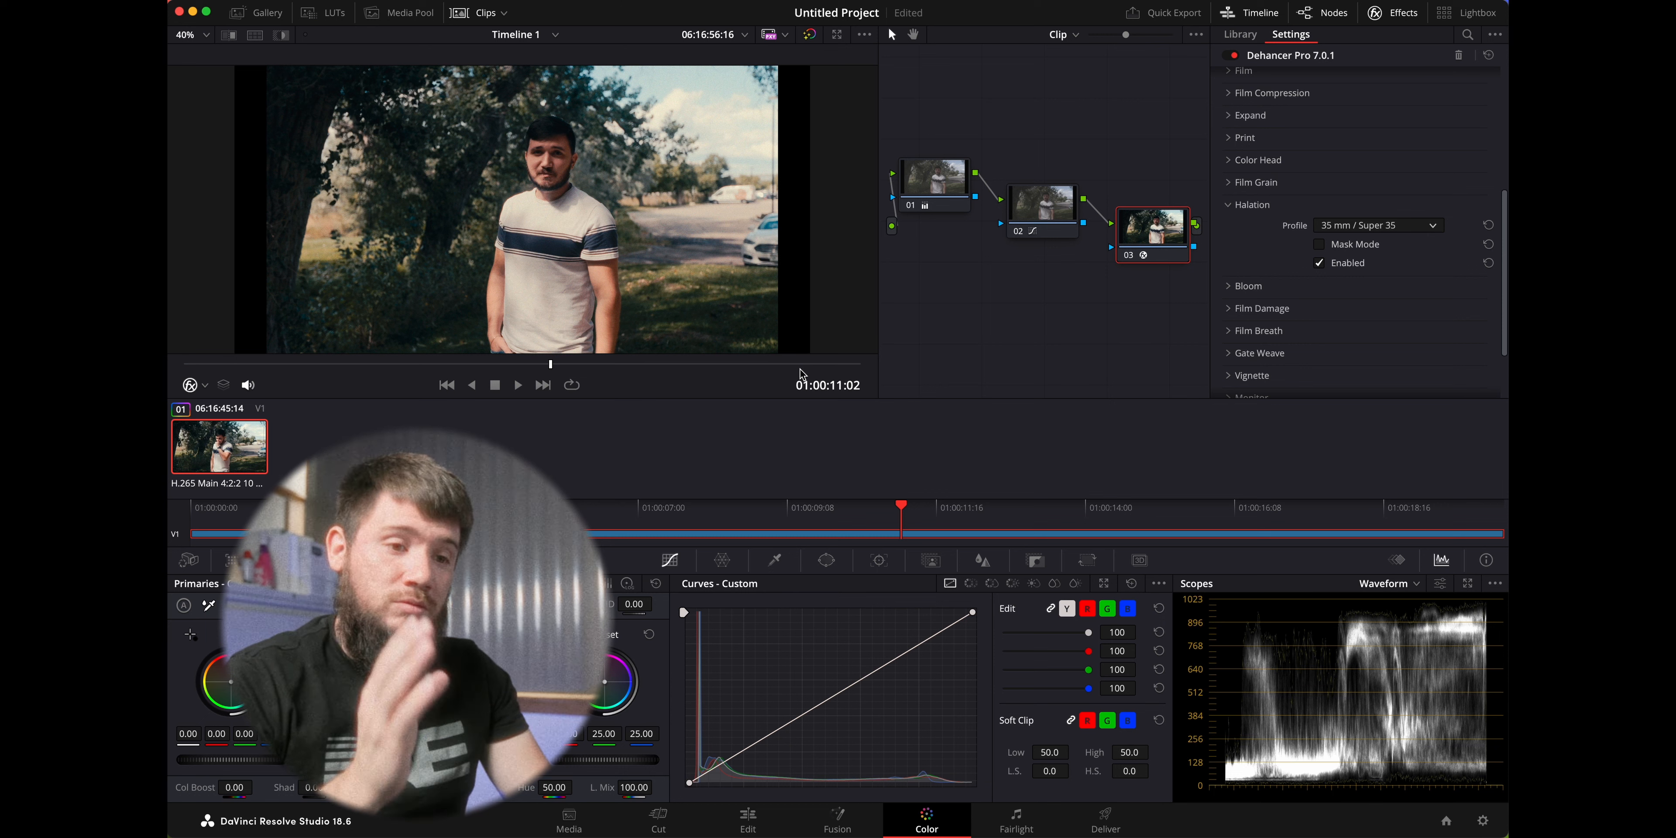
{"action": "left_click", "coordinate": [1274, 203]}
{"action": "left_click", "coordinate": [1257, 228]}
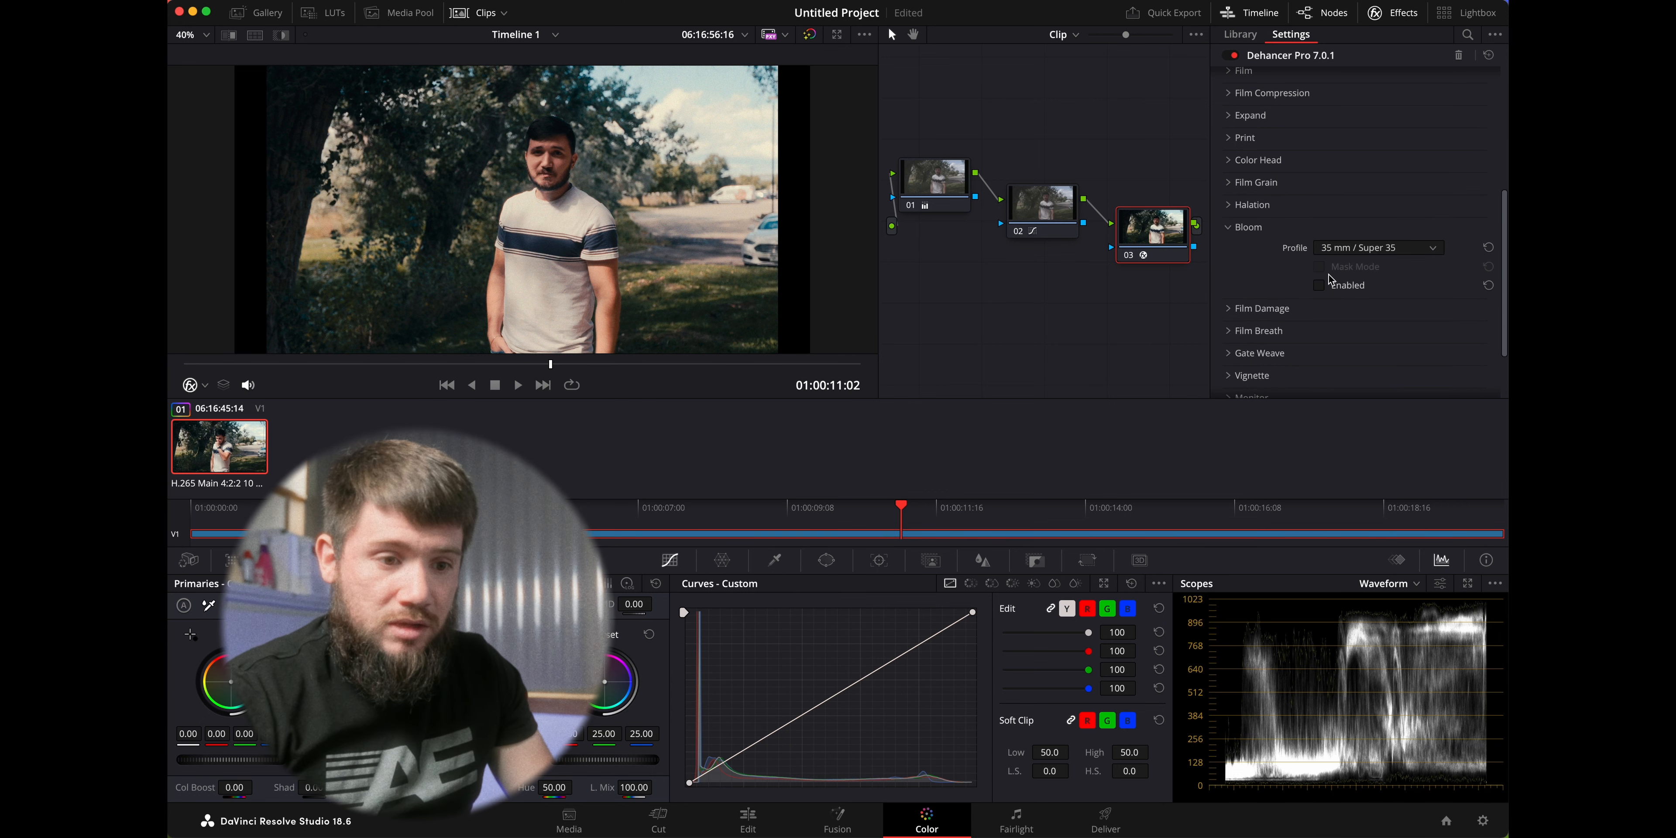
{"action": "left_click", "coordinate": [1319, 287]}
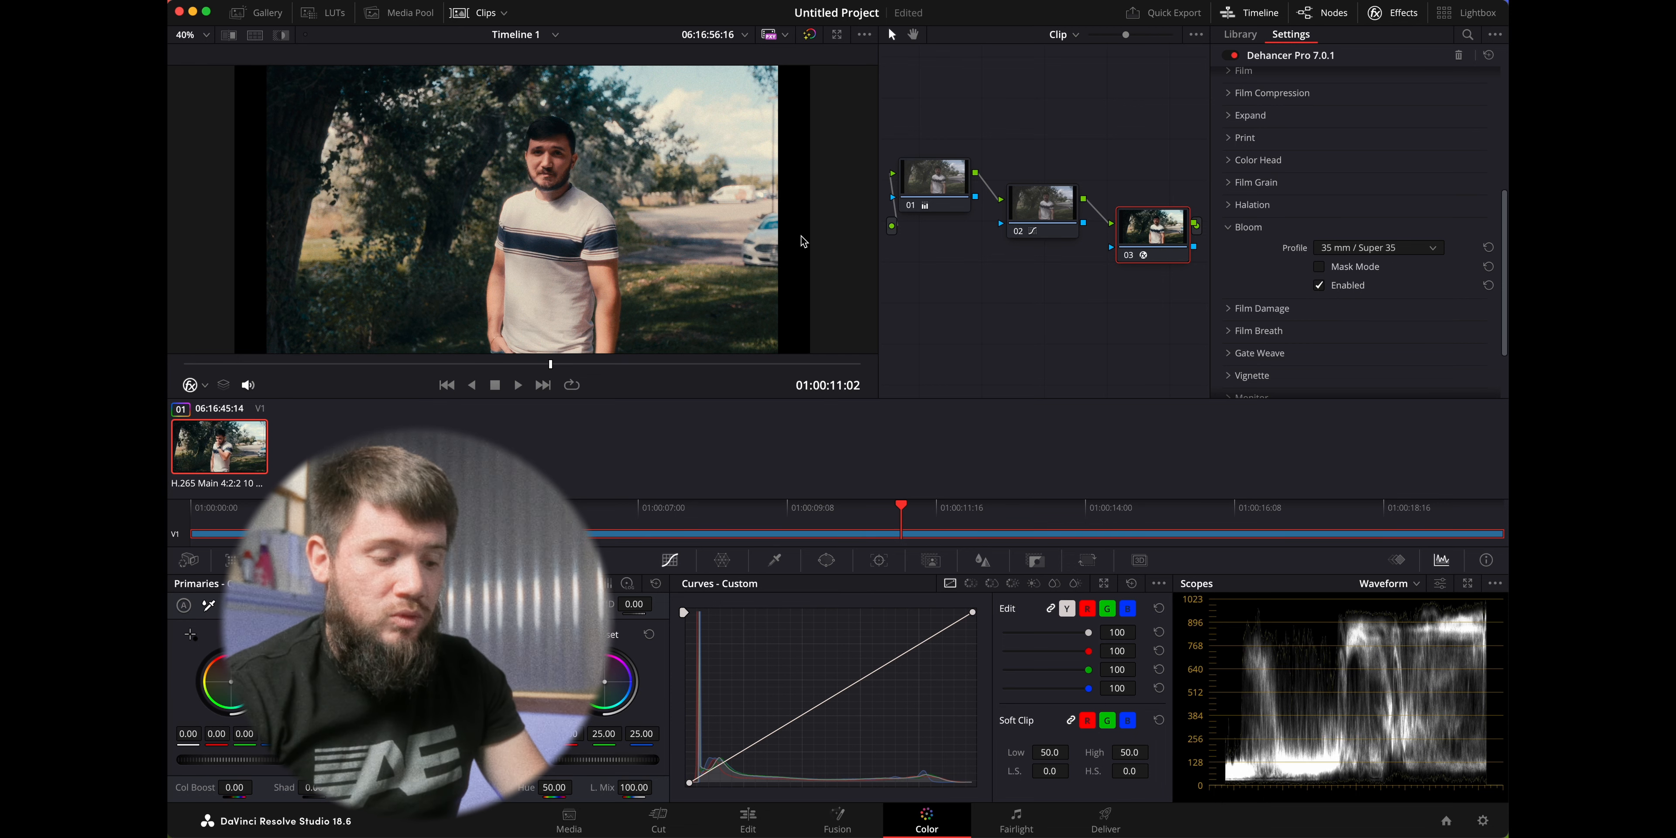
{"action": "key", "text": "super+f"}
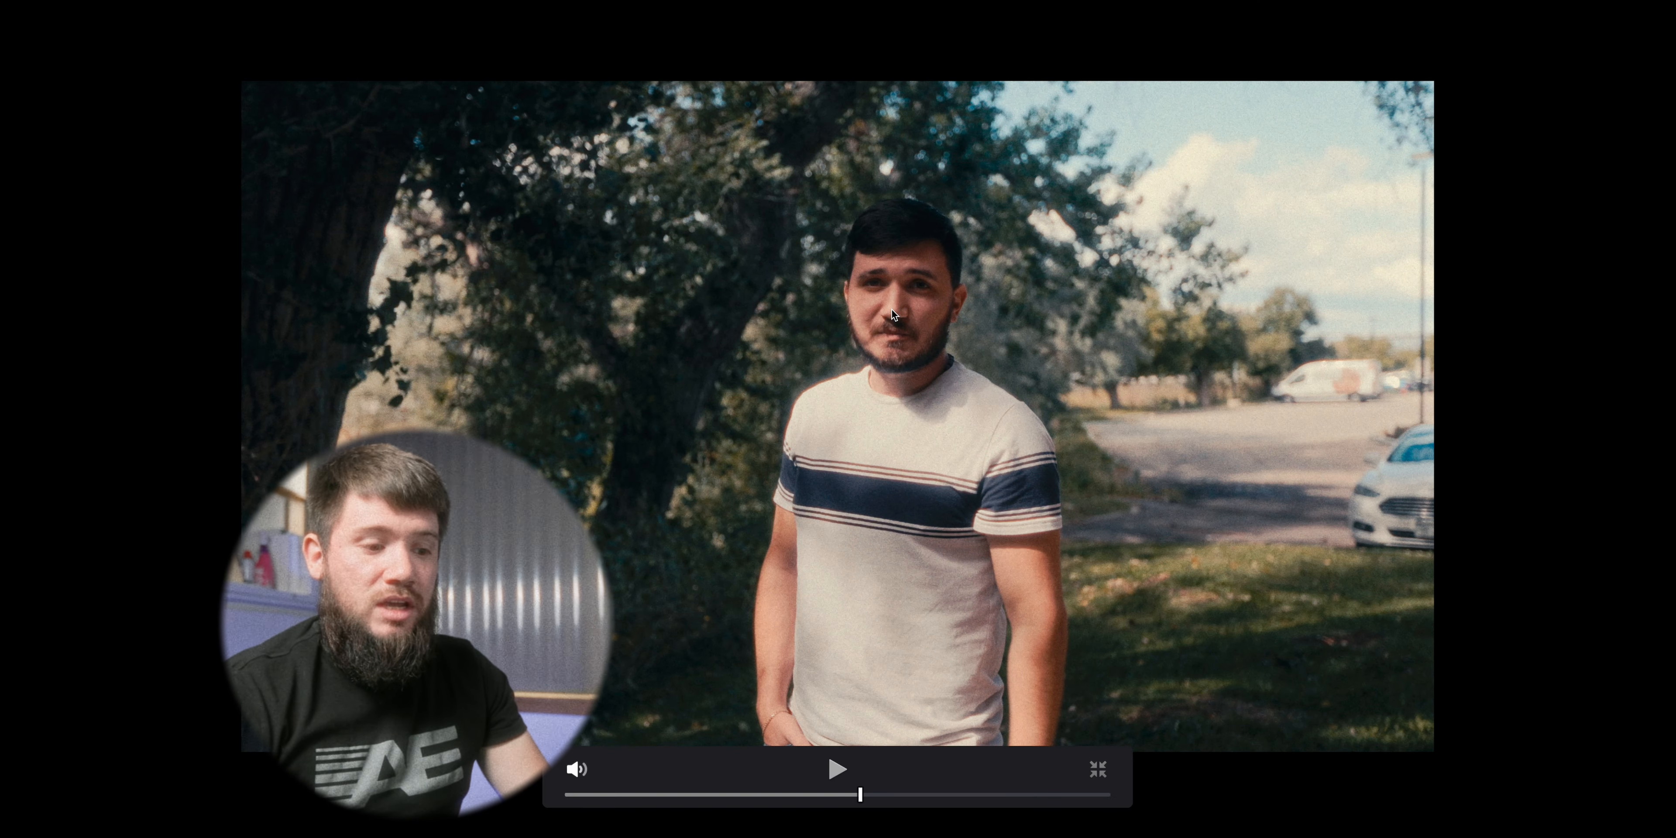
{"action": "key", "text": "space"}
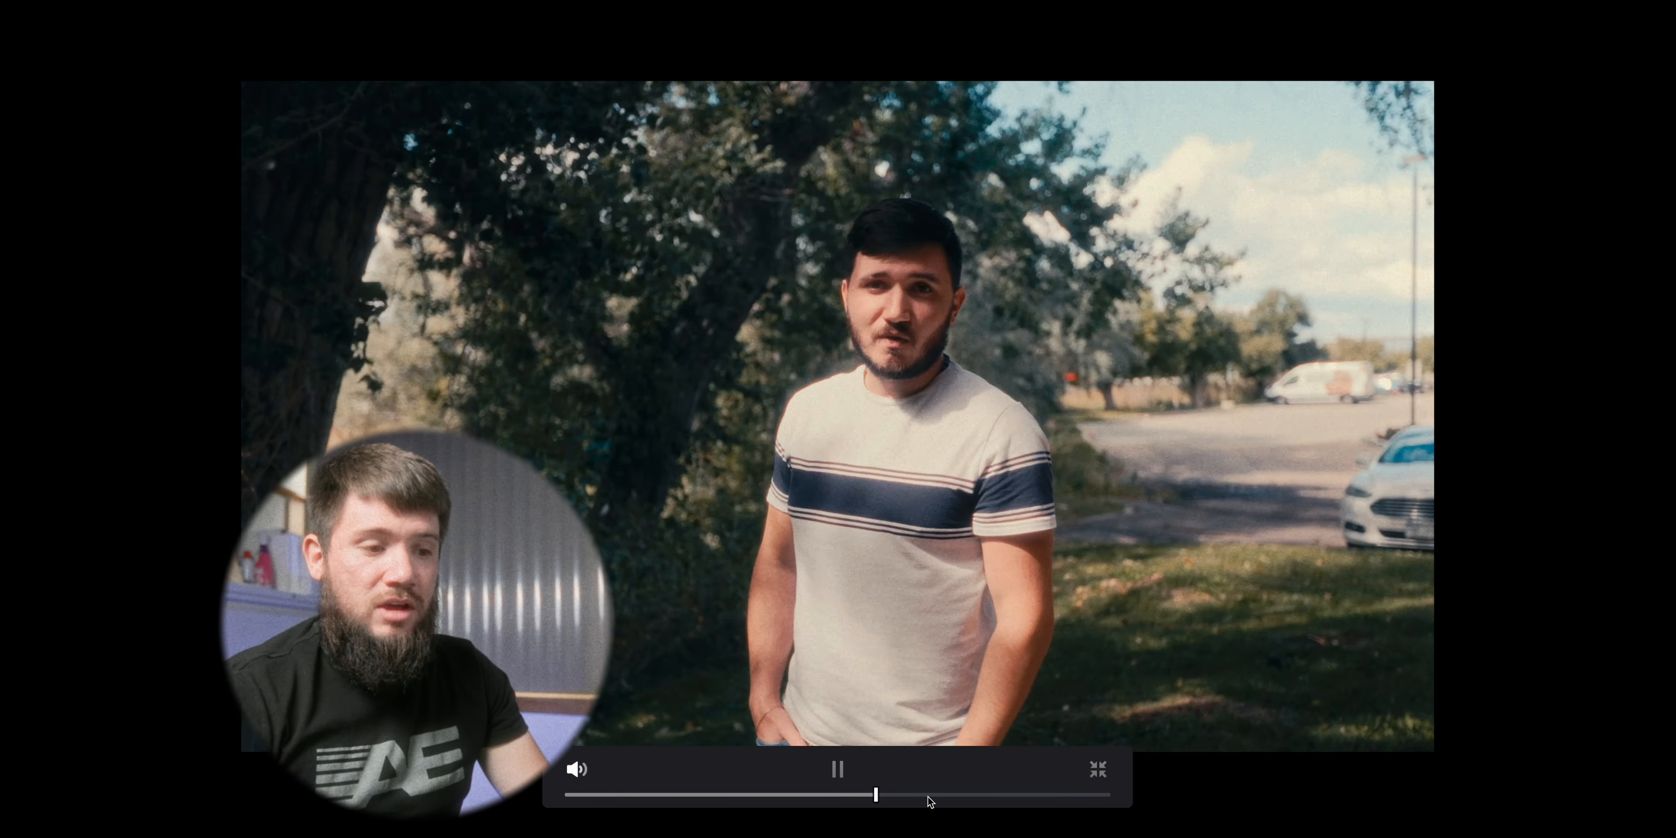
{"action": "key", "text": "space"}
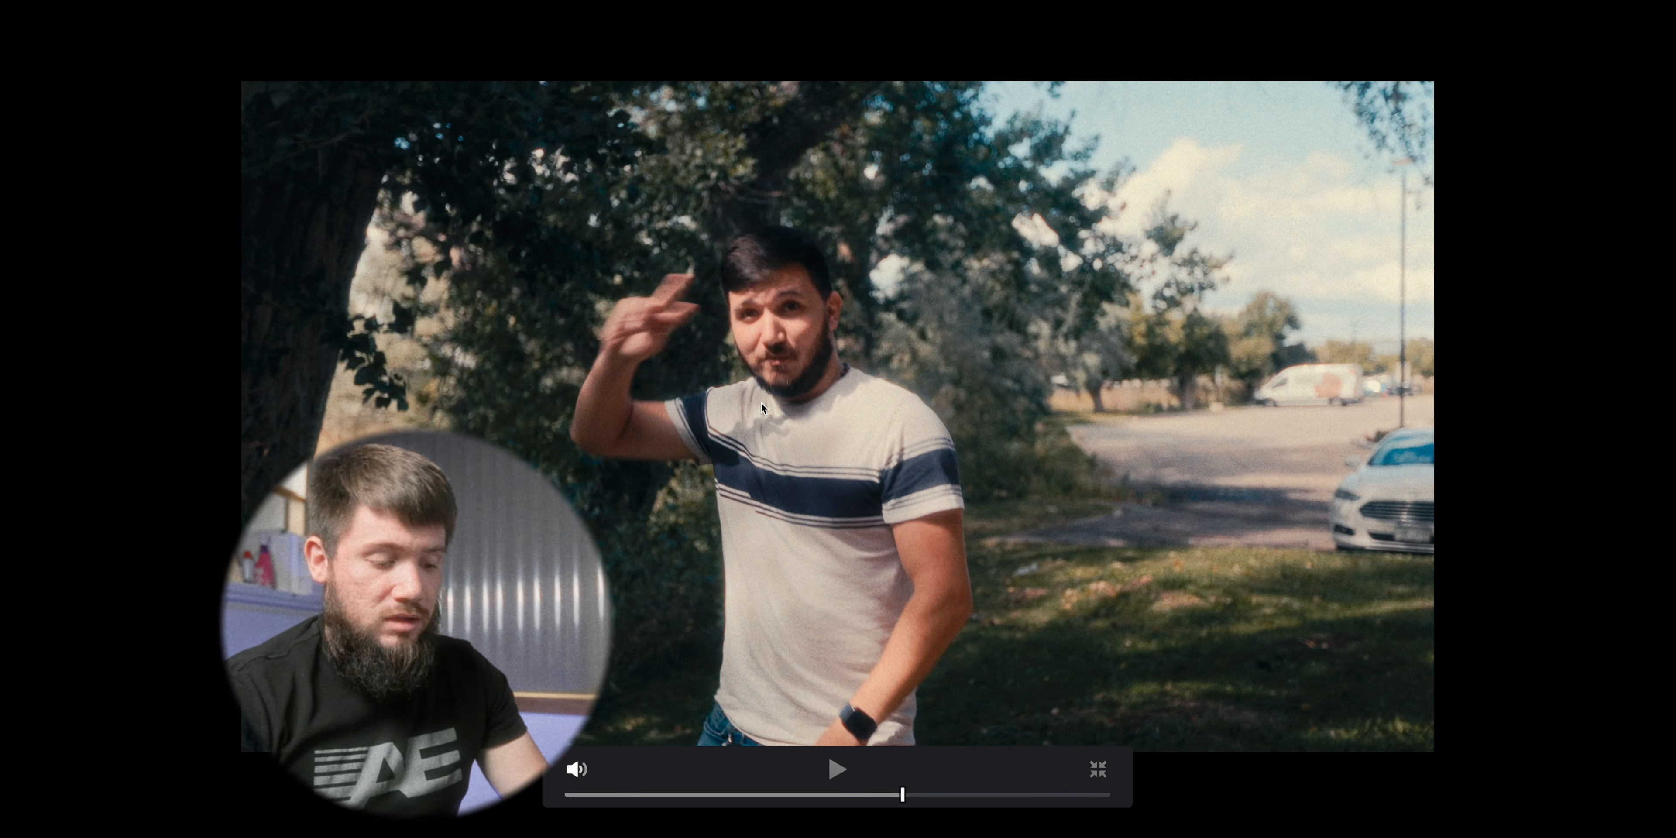
{"action": "key", "text": "Escape"}
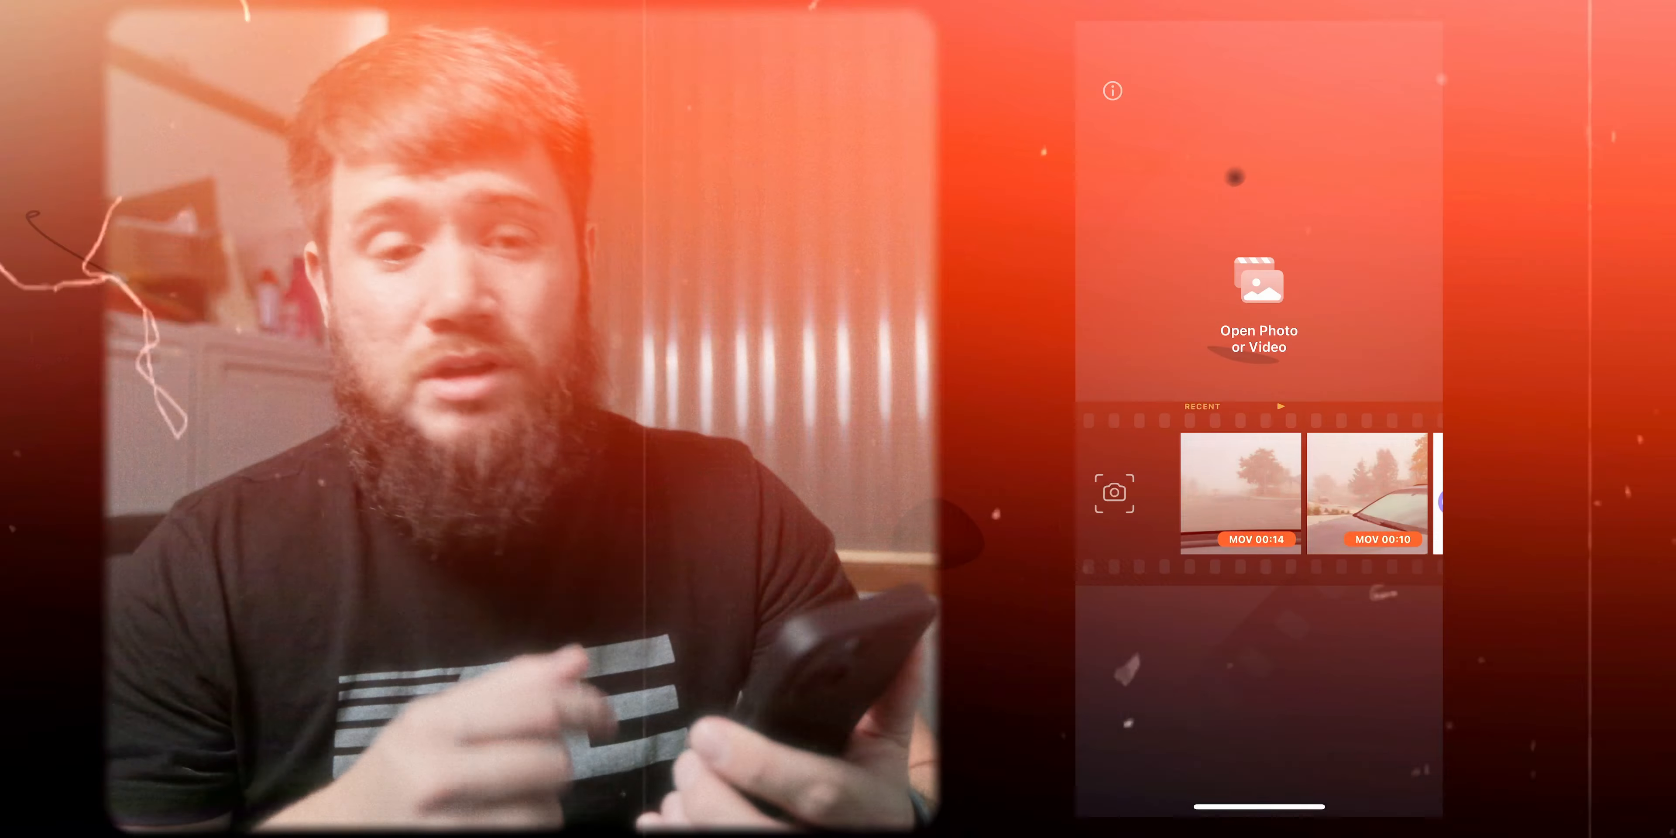
Switch to the Dehancer mobile app, open the most recent 14-second video and browse its presets
{"action": "scroll", "coordinate": [1259, 493], "scroll_direction": "right", "scroll_amount": 3}
{"action": "scroll", "coordinate": [1259, 493], "scroll_direction": "left", "scroll_amount": 3}
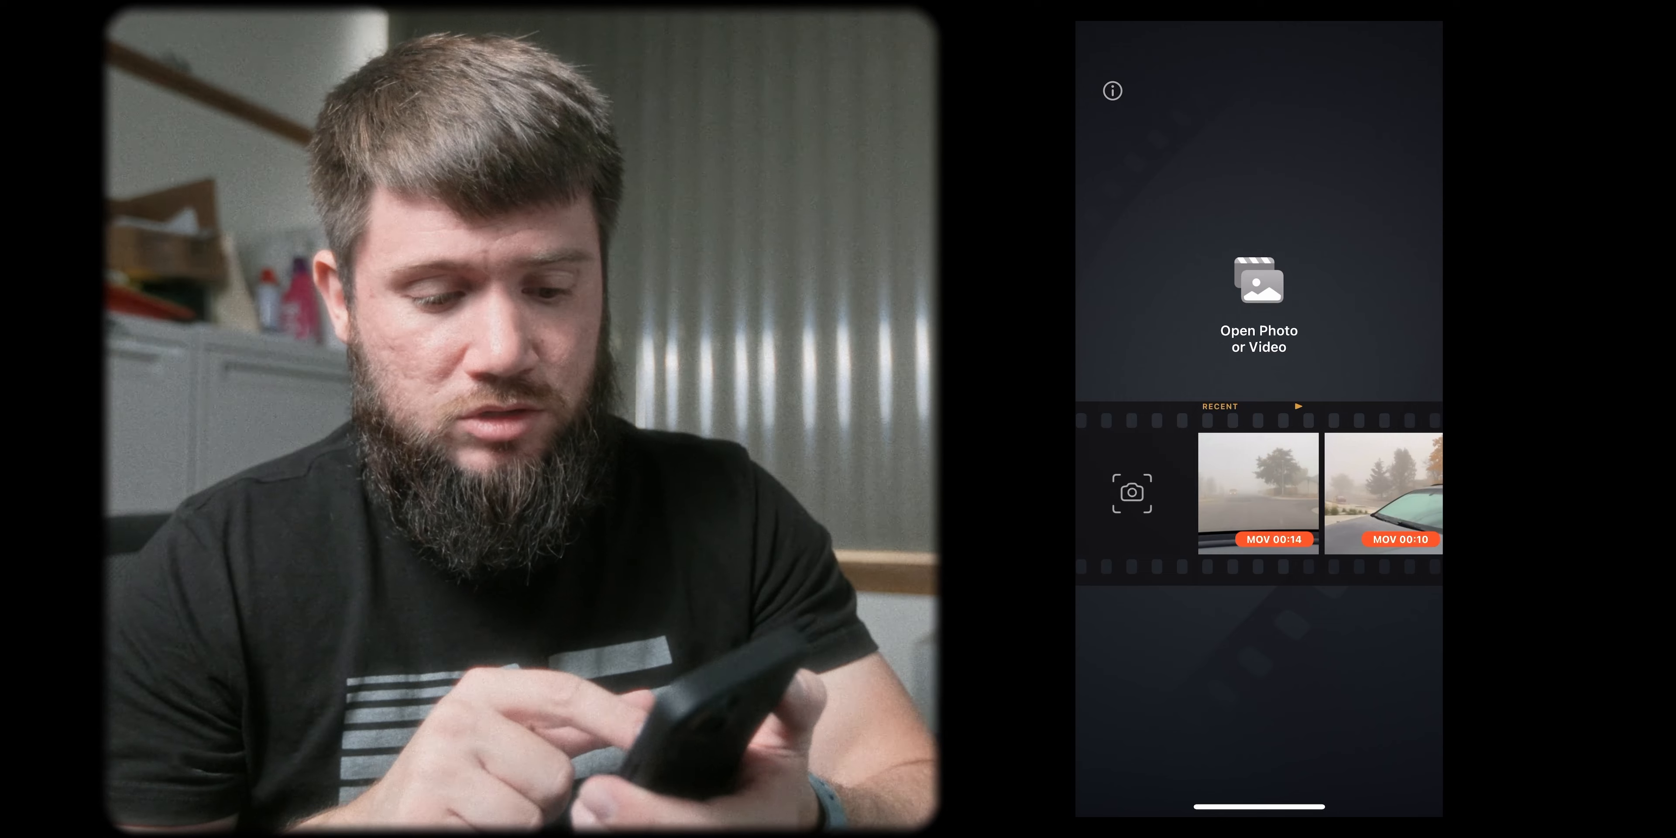
{"action": "left_click", "coordinate": [1259, 493]}
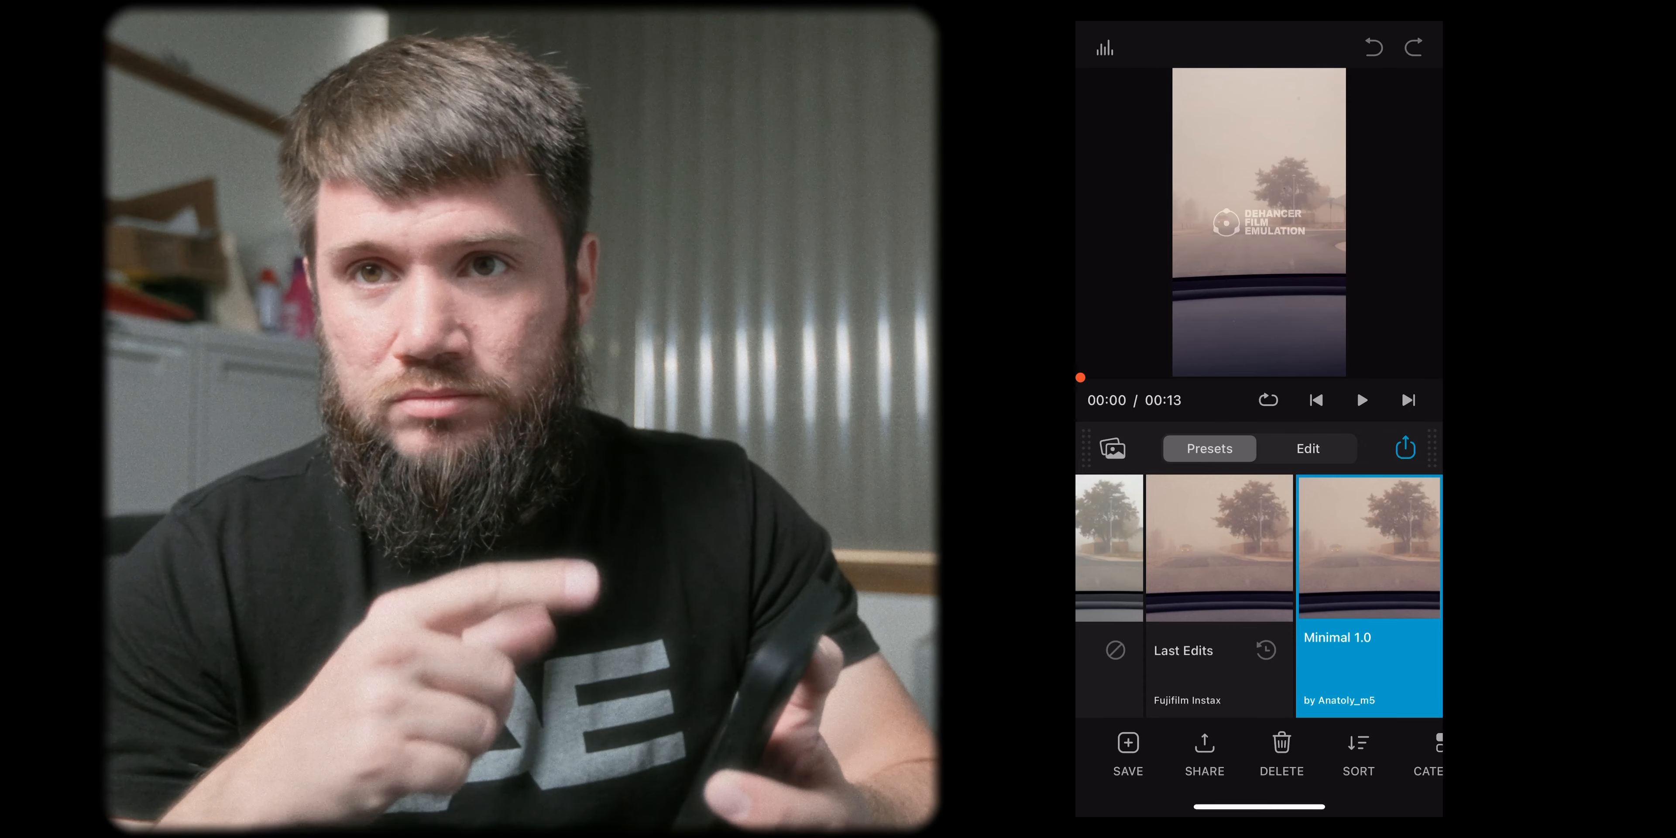
{"action": "scroll", "coordinate": [1258, 596], "scroll_direction": "right", "scroll_amount": 1}
{"action": "scroll", "coordinate": [1259, 595], "scroll_direction": "left", "scroll_amount": 2}
{"action": "scroll", "coordinate": [1258, 595], "scroll_direction": "right", "scroll_amount": 2}
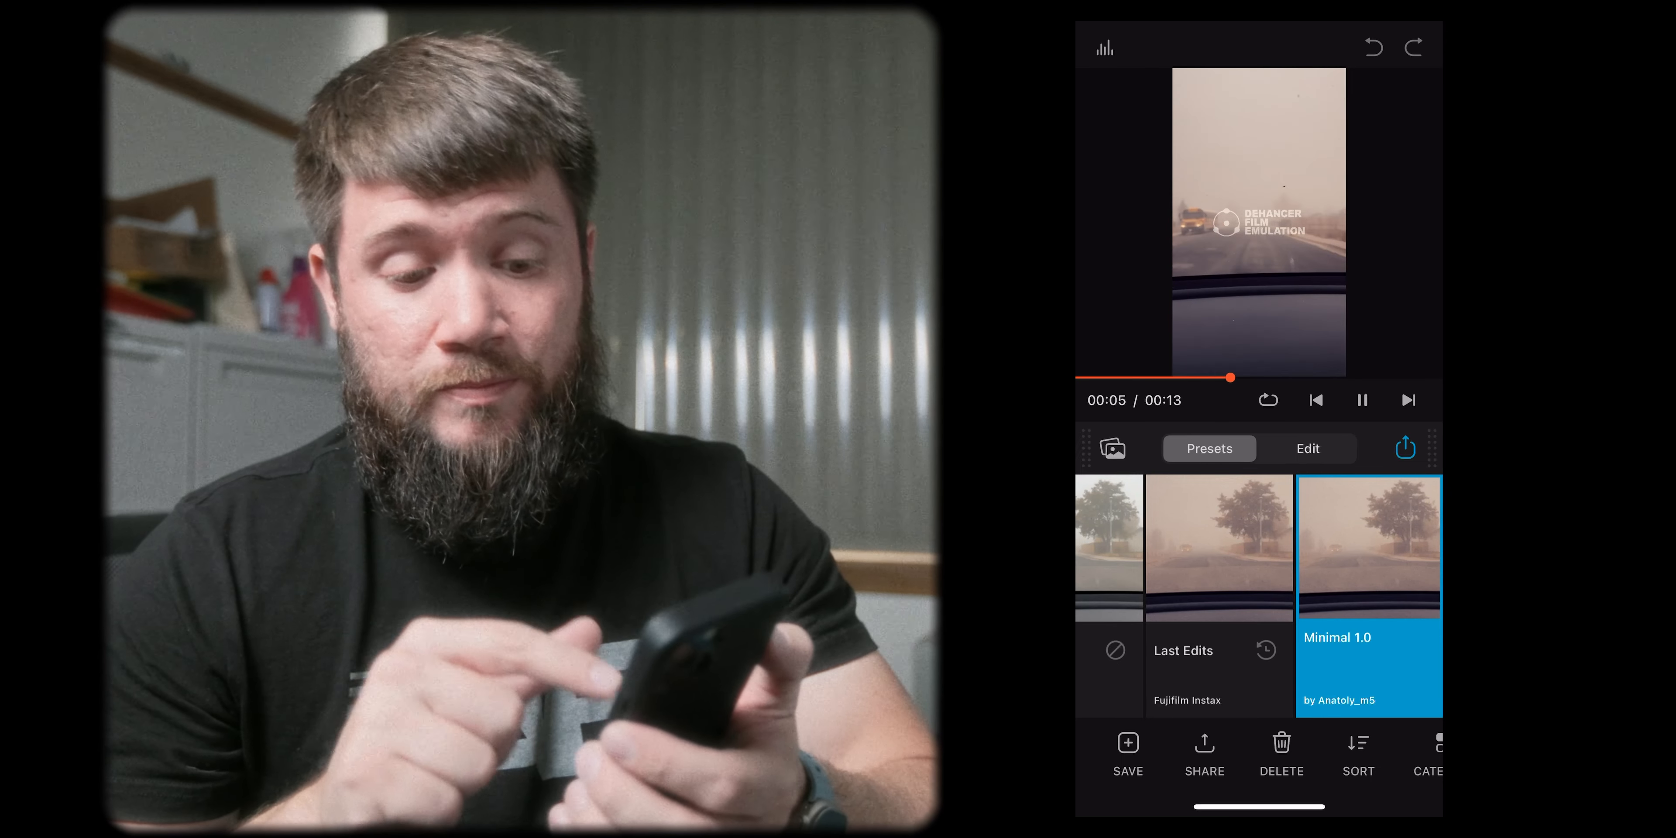
Mark the Minimal 1.0 preset as a favourite and check the preset categories
{"action": "scroll", "coordinate": [1258, 595], "scroll_direction": "right", "scroll_amount": 2}
{"action": "double_click", "coordinate": [1369, 595]}
{"action": "scroll", "coordinate": [1259, 753], "scroll_direction": "right", "scroll_amount": 1}
{"action": "left_click", "coordinate": [1378, 753]}
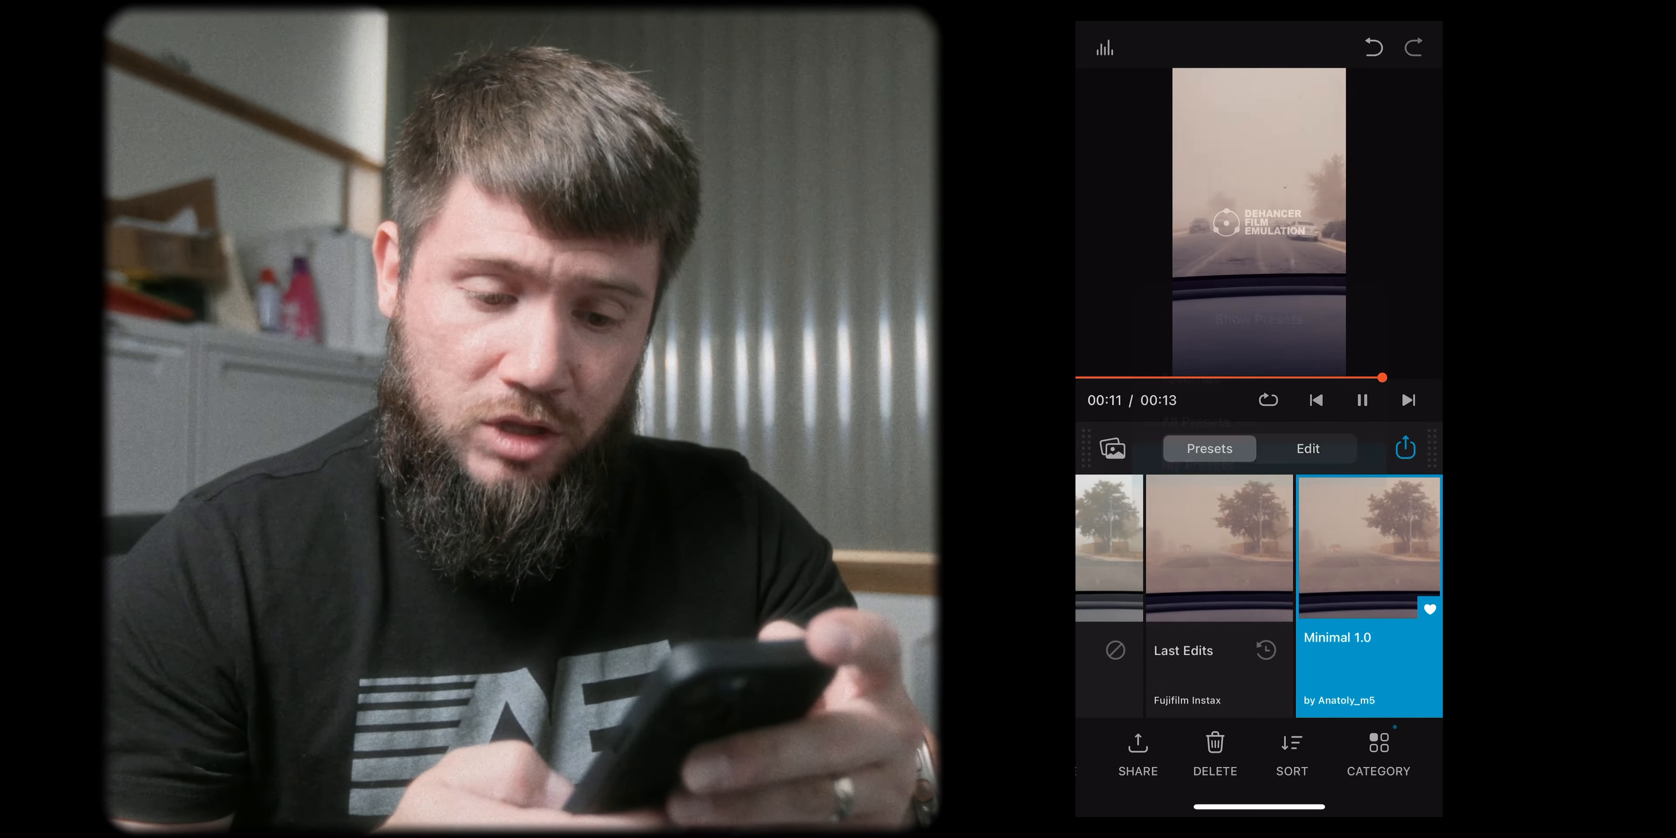
{"action": "left_click", "coordinate": [1258, 464]}
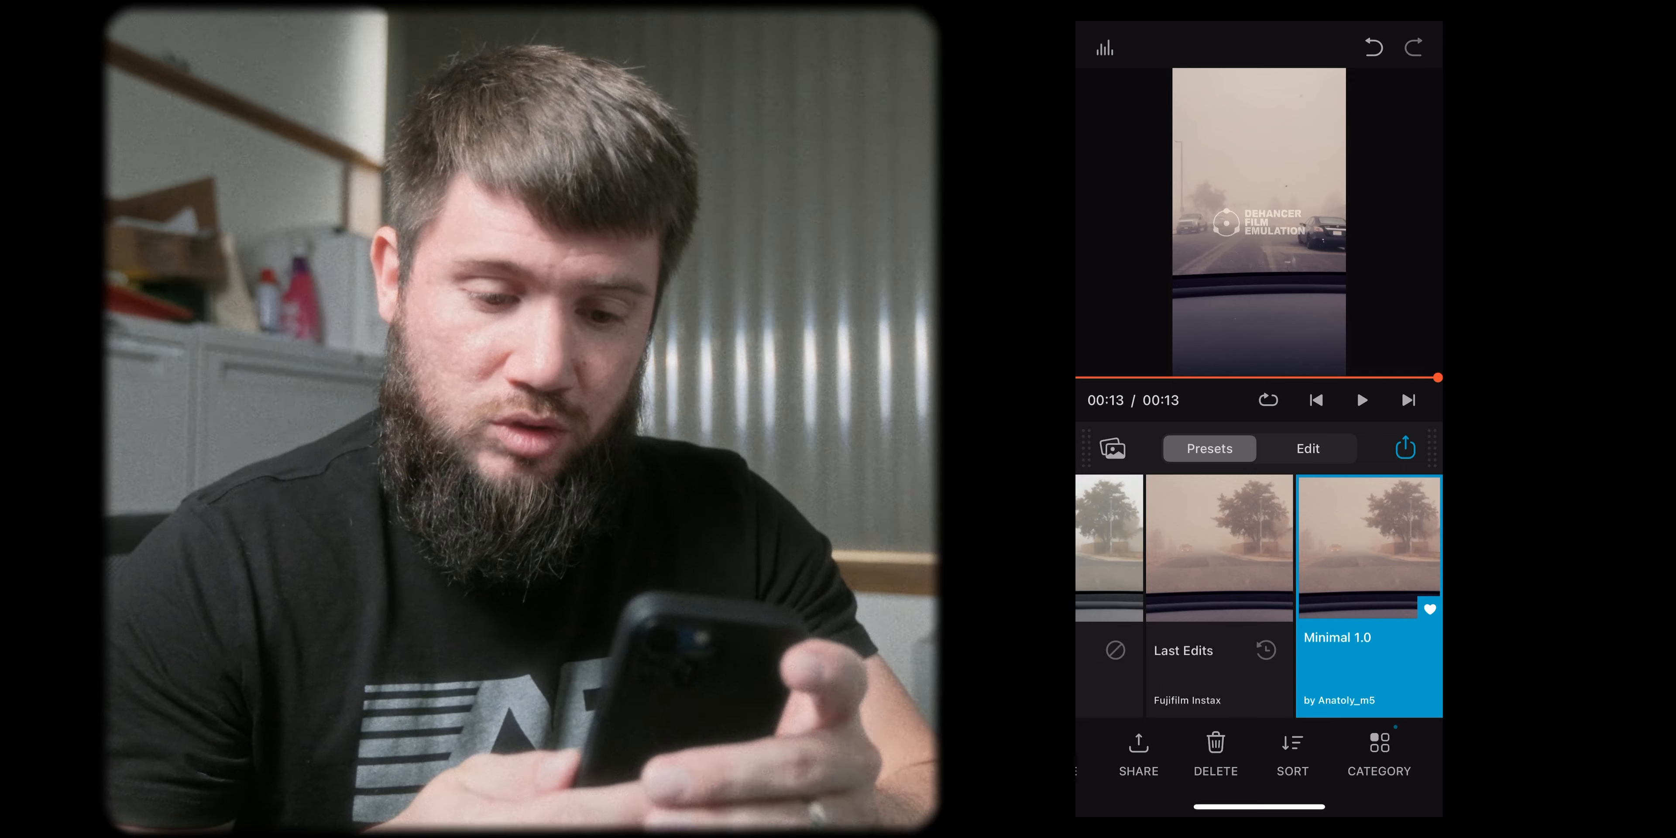
Choose Kodak 2383 Print Film as the Print profile for editing and review the Print and Source settings
{"action": "left_click", "coordinate": [1307, 450]}
{"action": "left_click", "coordinate": [1327, 568]}
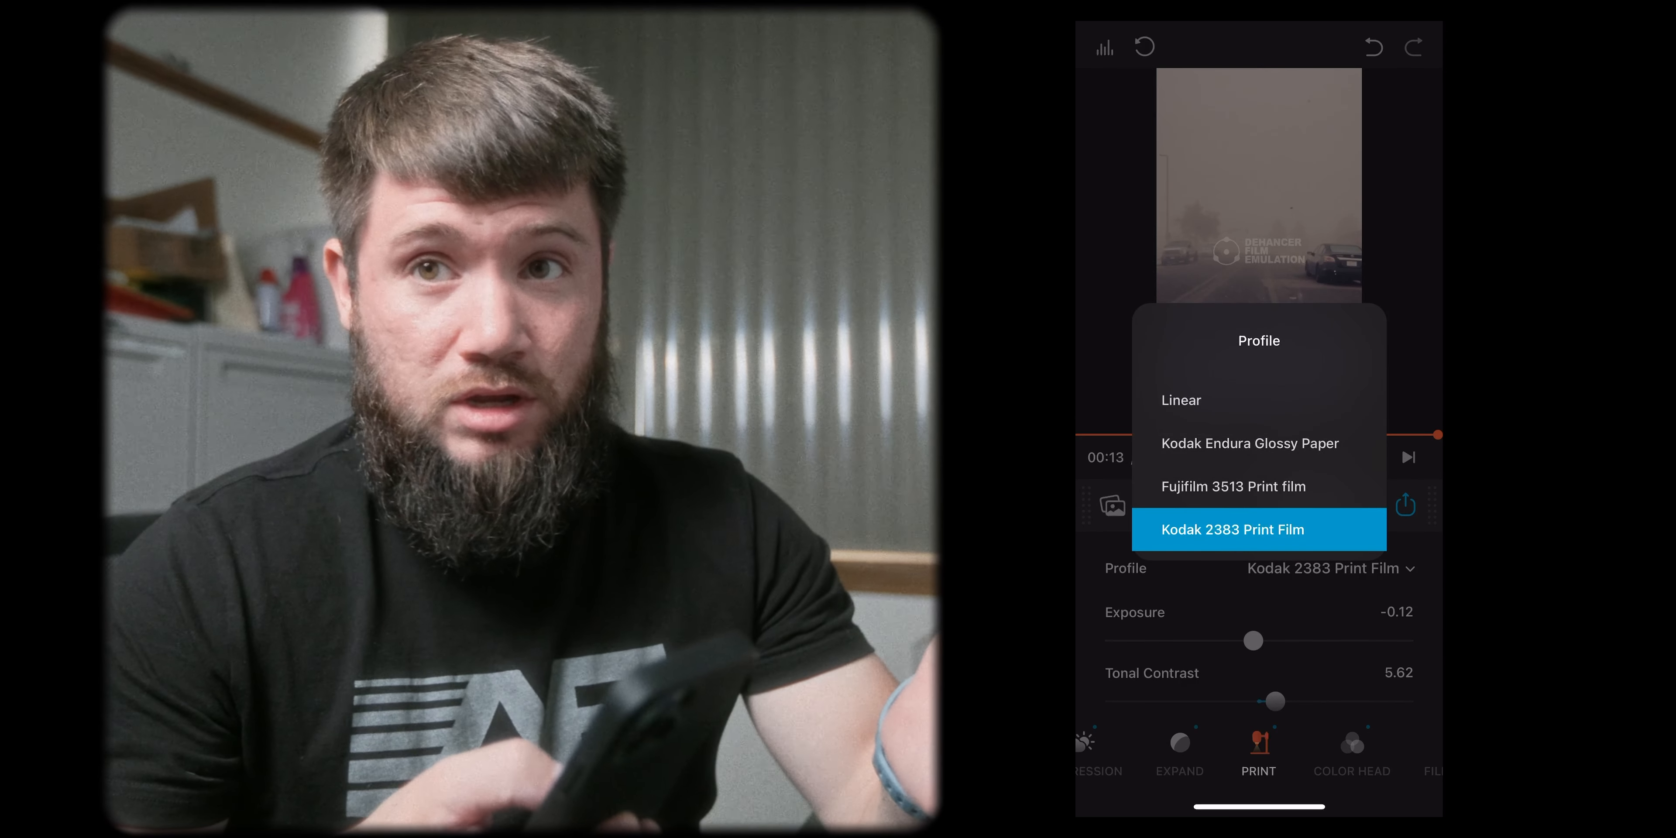
{"action": "left_click", "coordinate": [1258, 529]}
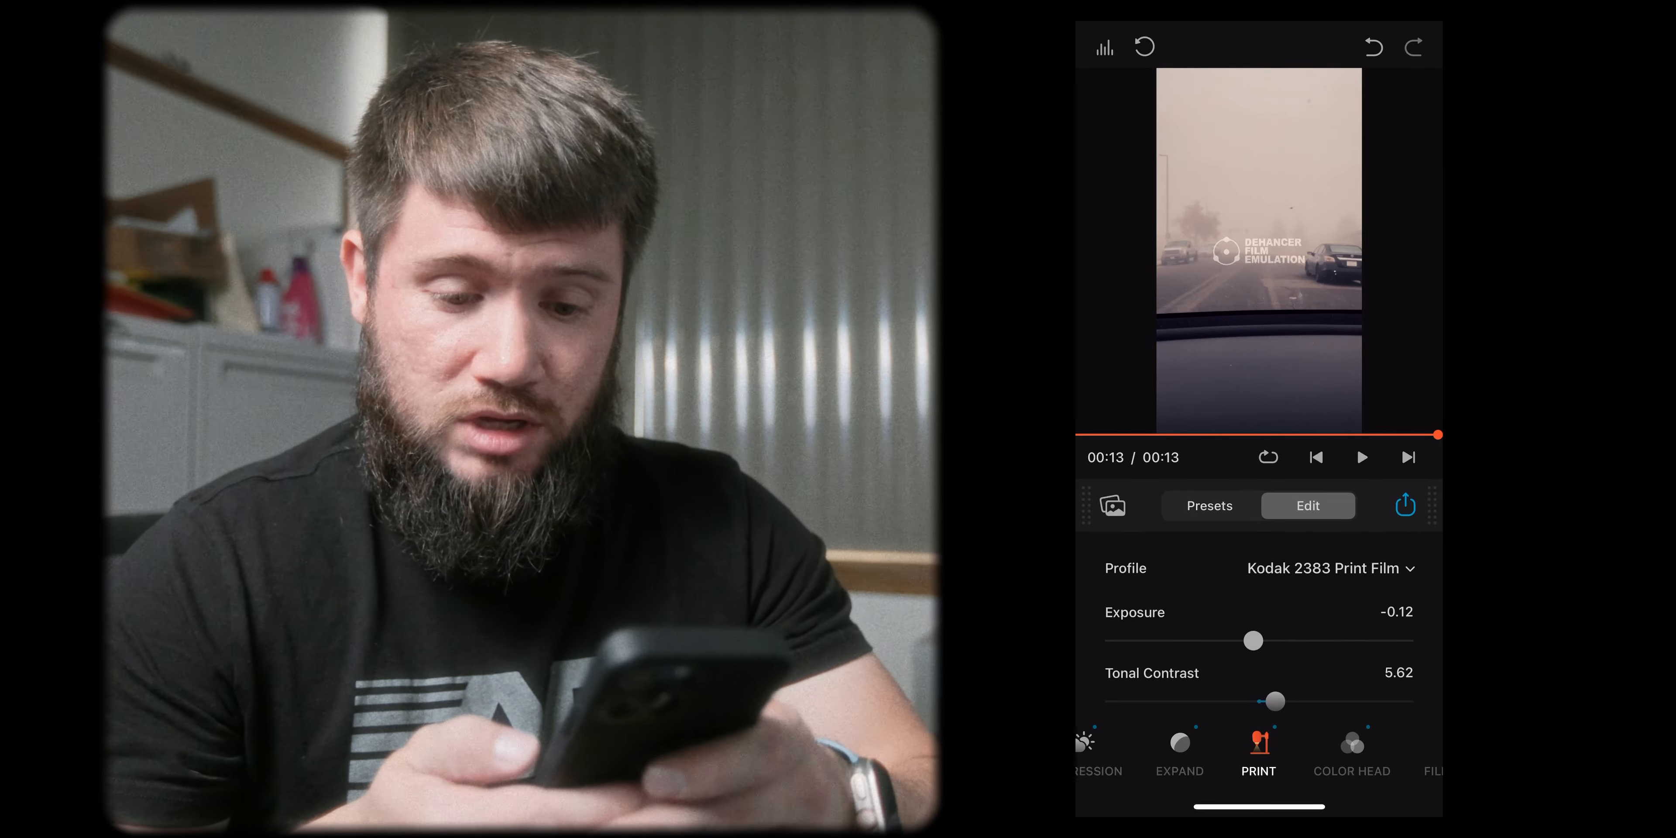
{"action": "scroll", "coordinate": [1259, 624], "scroll_direction": "down", "scroll_amount": 5}
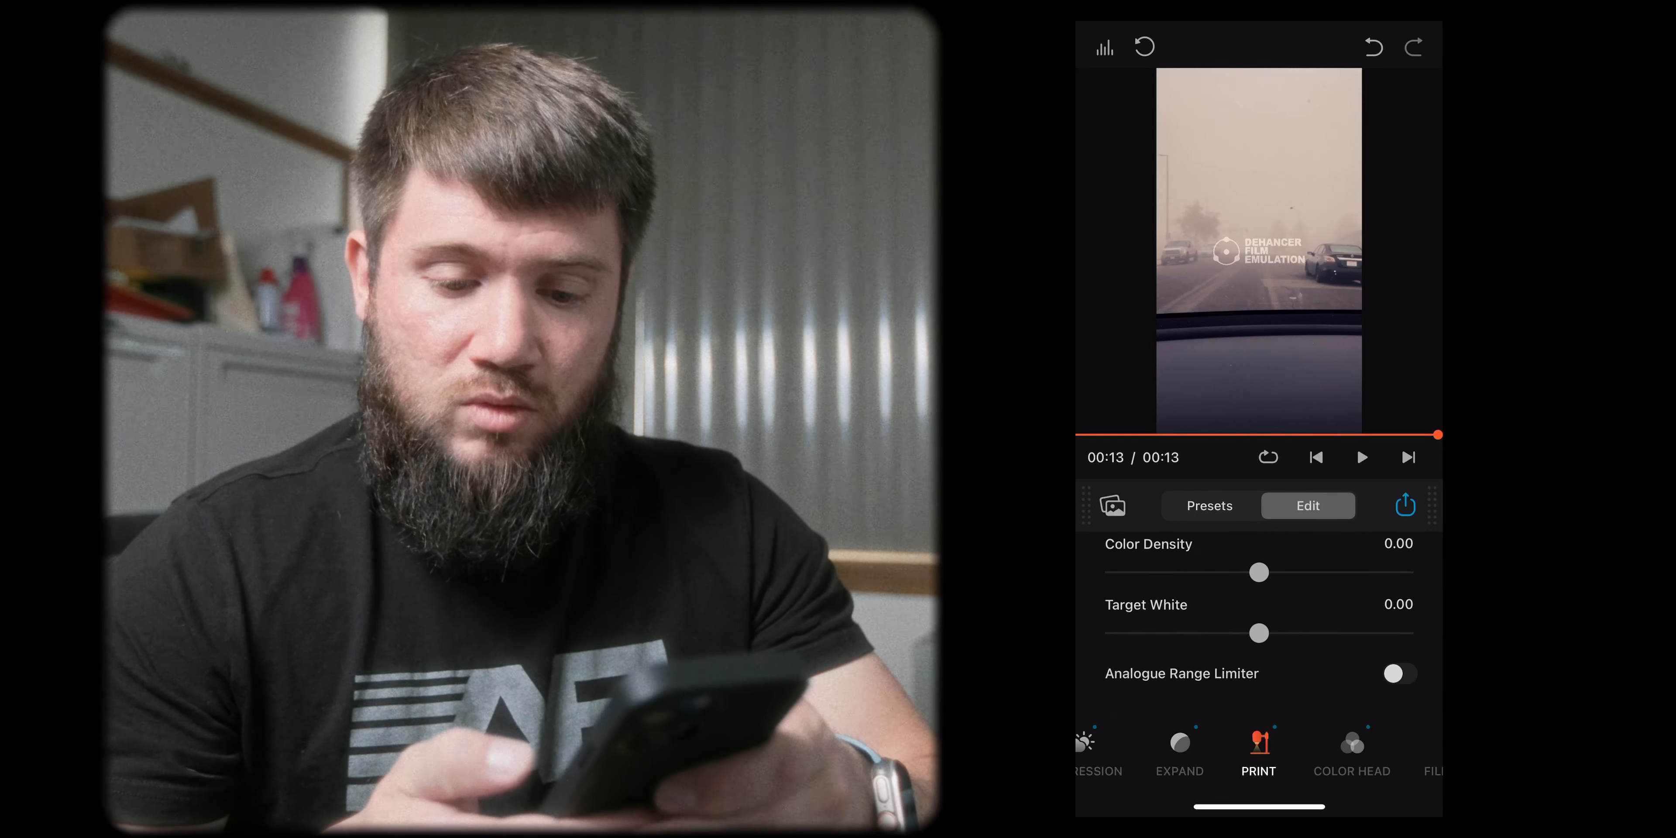
{"action": "scroll", "coordinate": [1259, 624], "scroll_direction": "up", "scroll_amount": 5}
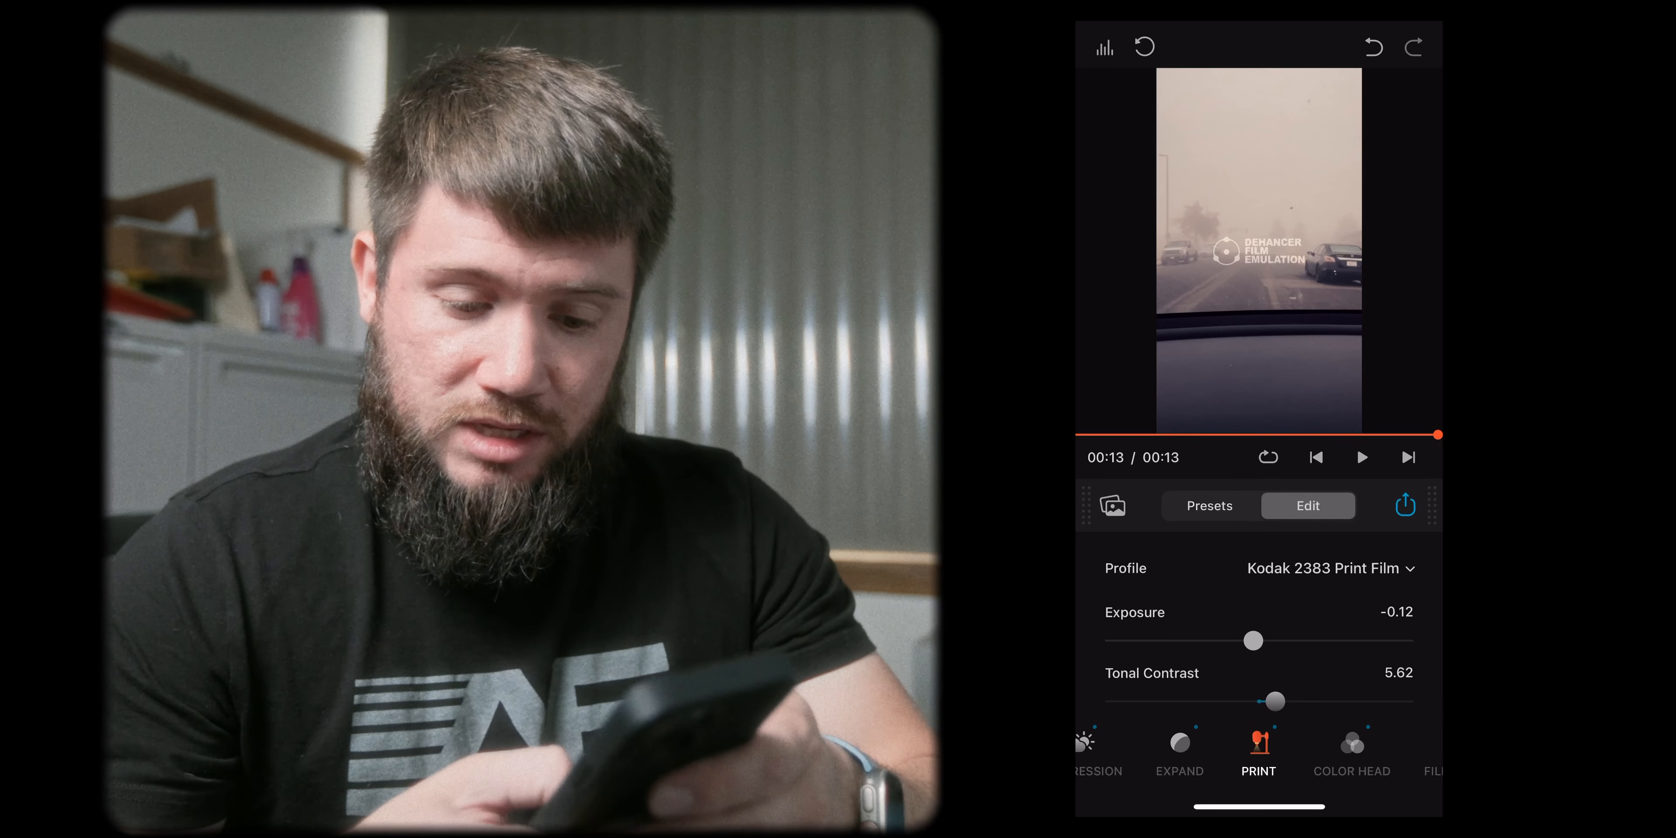
{"action": "scroll", "coordinate": [1259, 752], "scroll_direction": "left", "scroll_amount": 5}
{"action": "left_click", "coordinate": [1131, 748]}
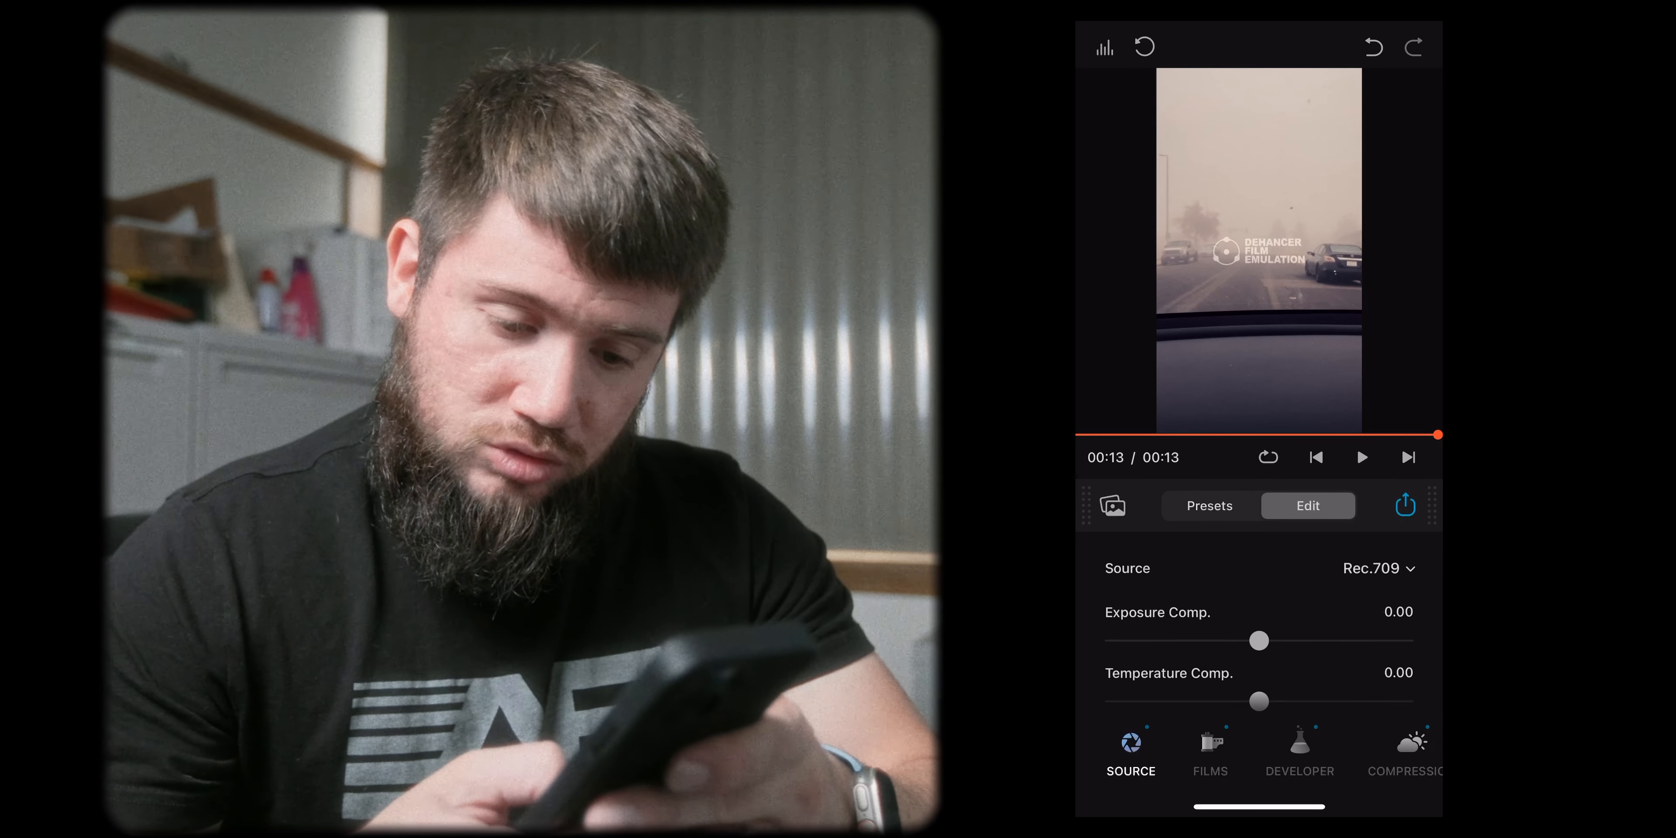
Try the Fujichrome Velvia 100 and Velvia 50 film stocks, and apply Fujichrome Provia 100F to the video
{"action": "left_click", "coordinate": [1210, 749]}
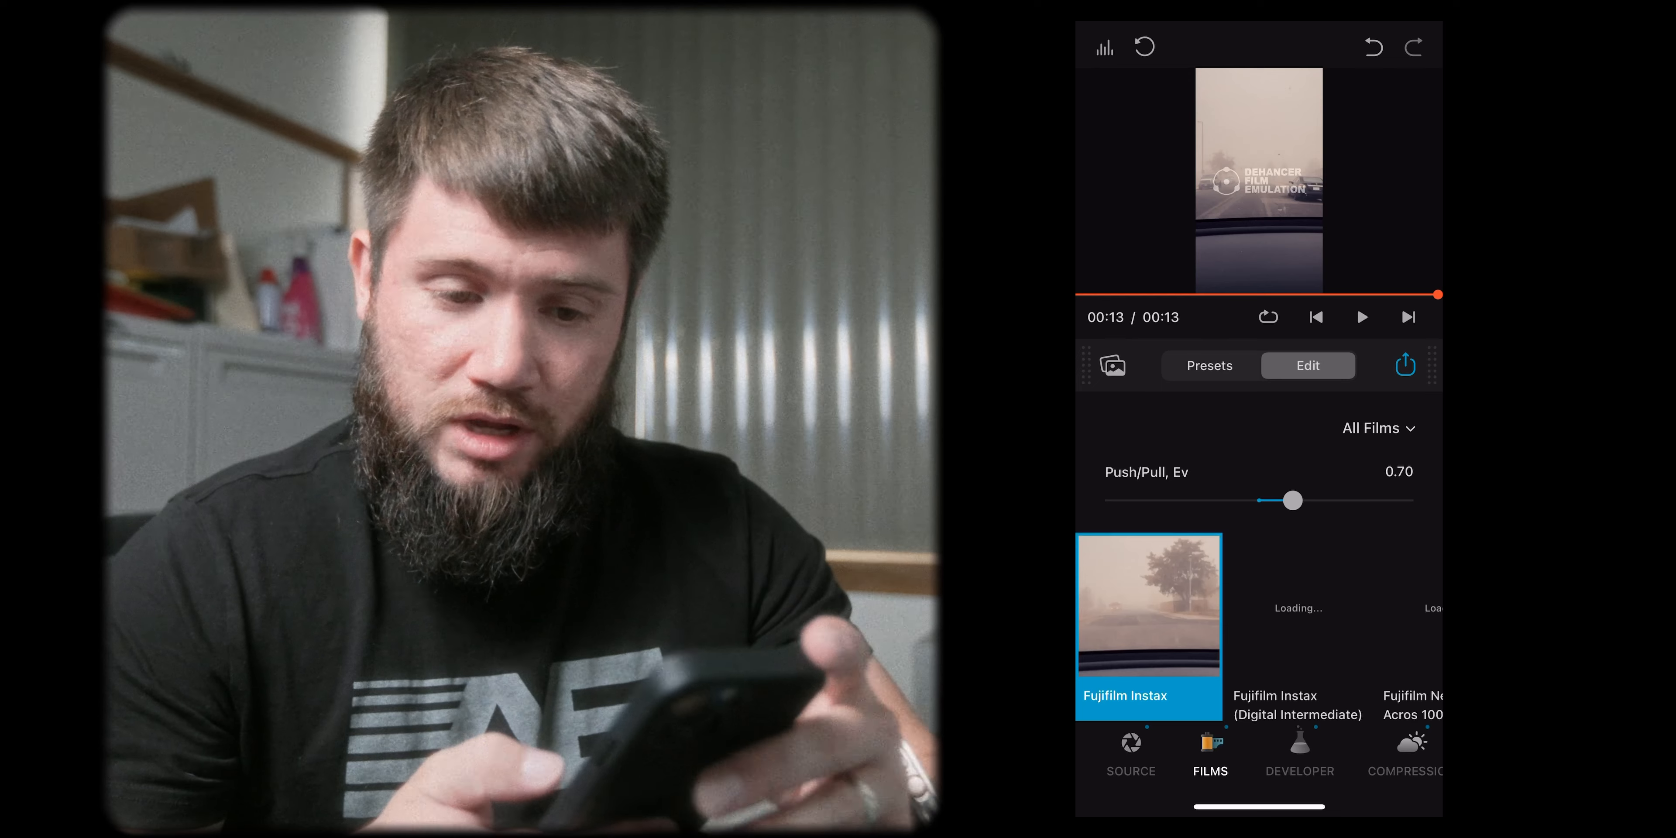
{"action": "scroll", "coordinate": [1258, 624], "scroll_direction": "left", "scroll_amount": 2}
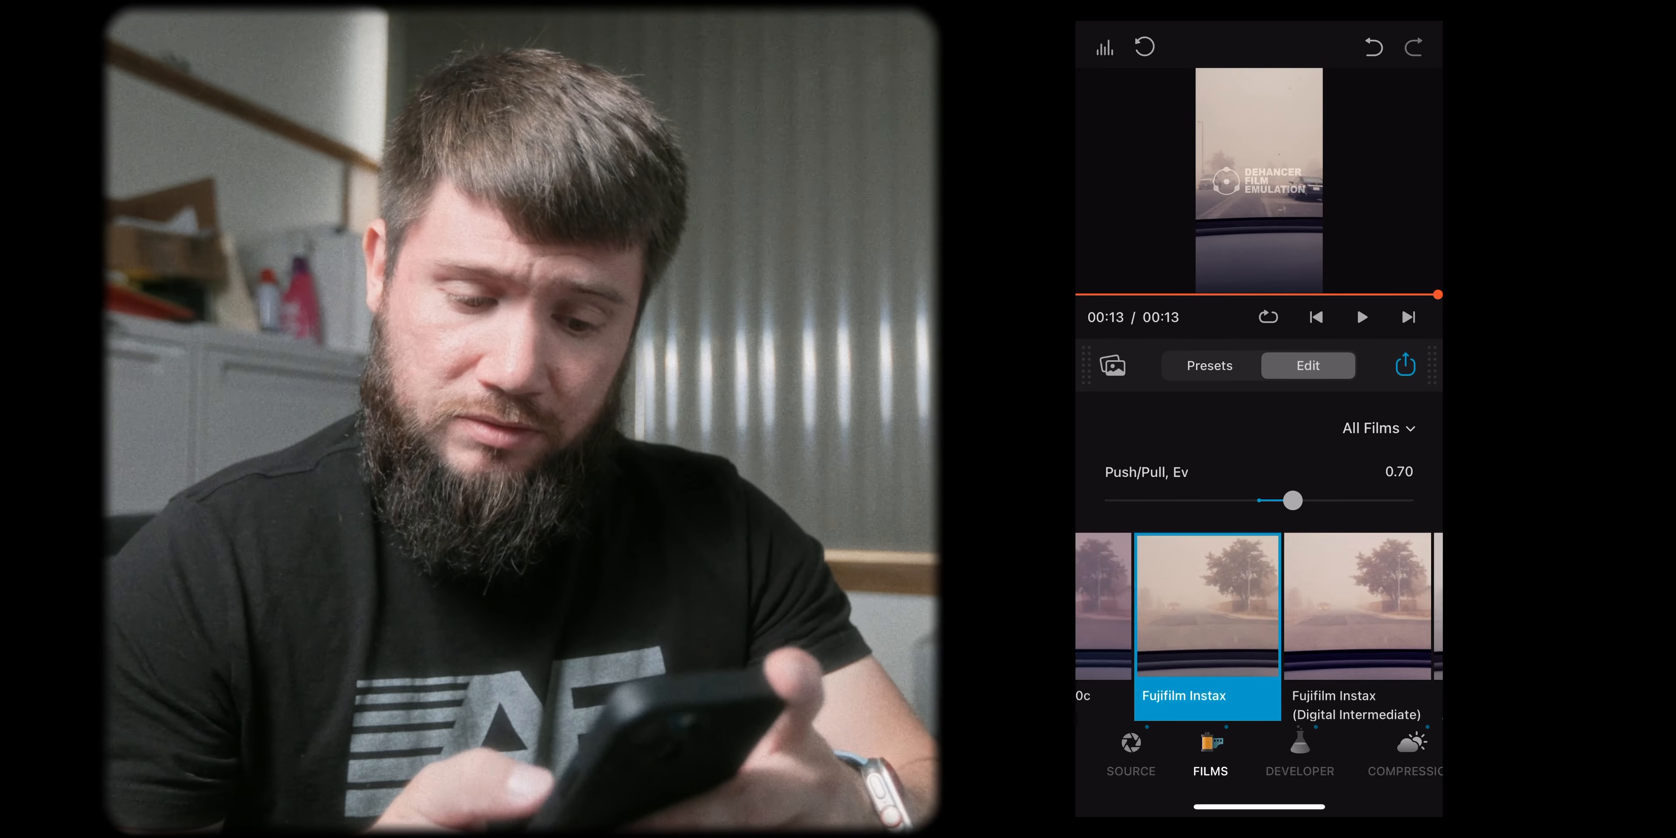
{"action": "scroll", "coordinate": [1259, 560], "scroll_direction": "down", "scroll_amount": 1}
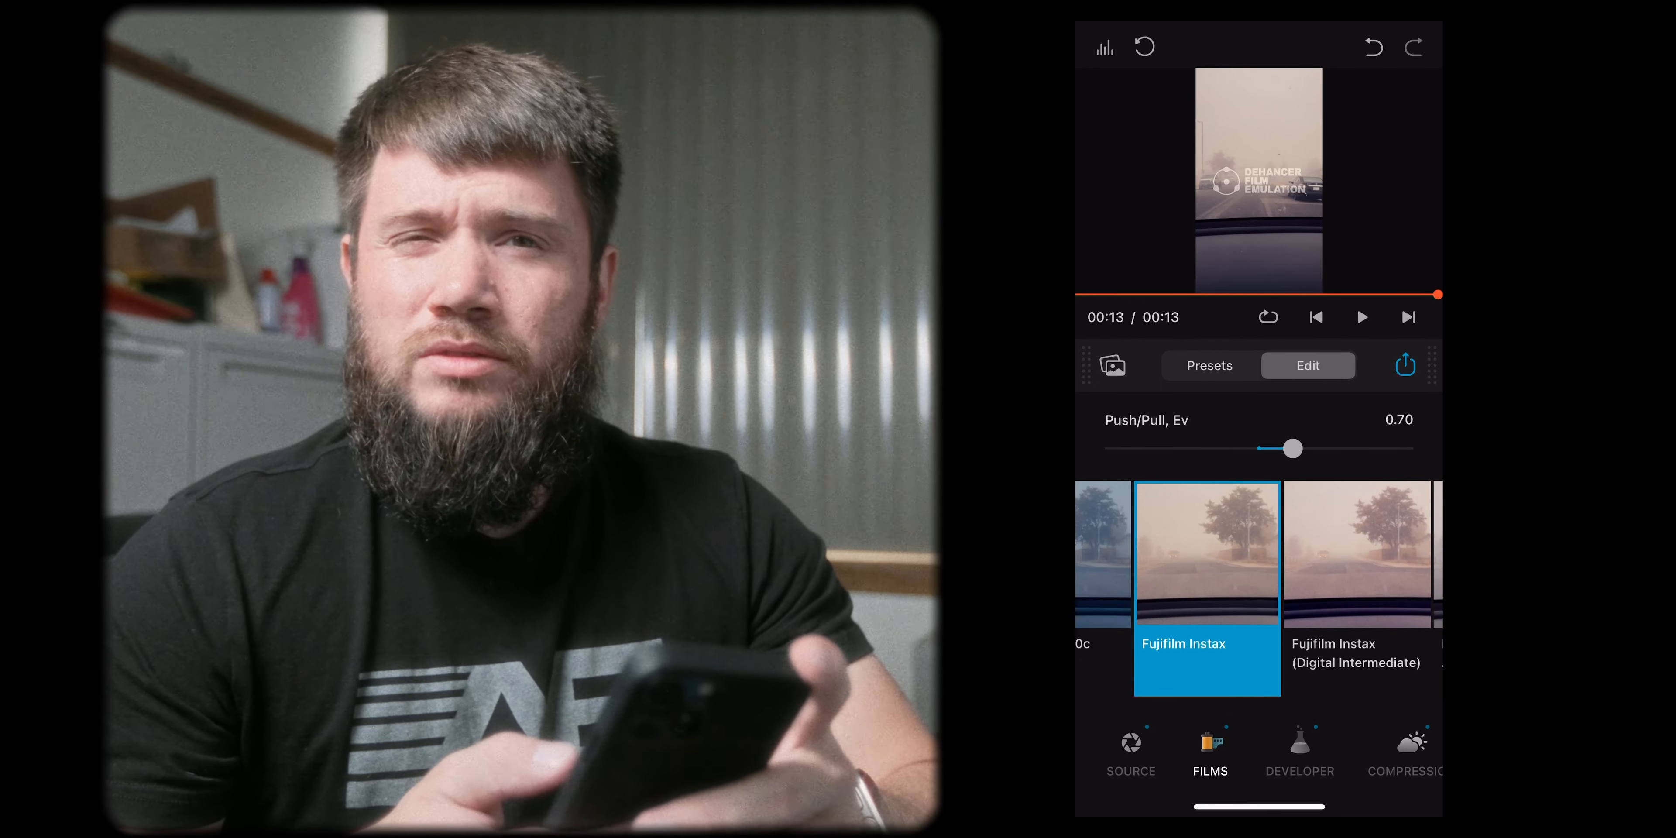
{"action": "scroll", "coordinate": [1259, 579], "scroll_direction": "right", "scroll_amount": 10}
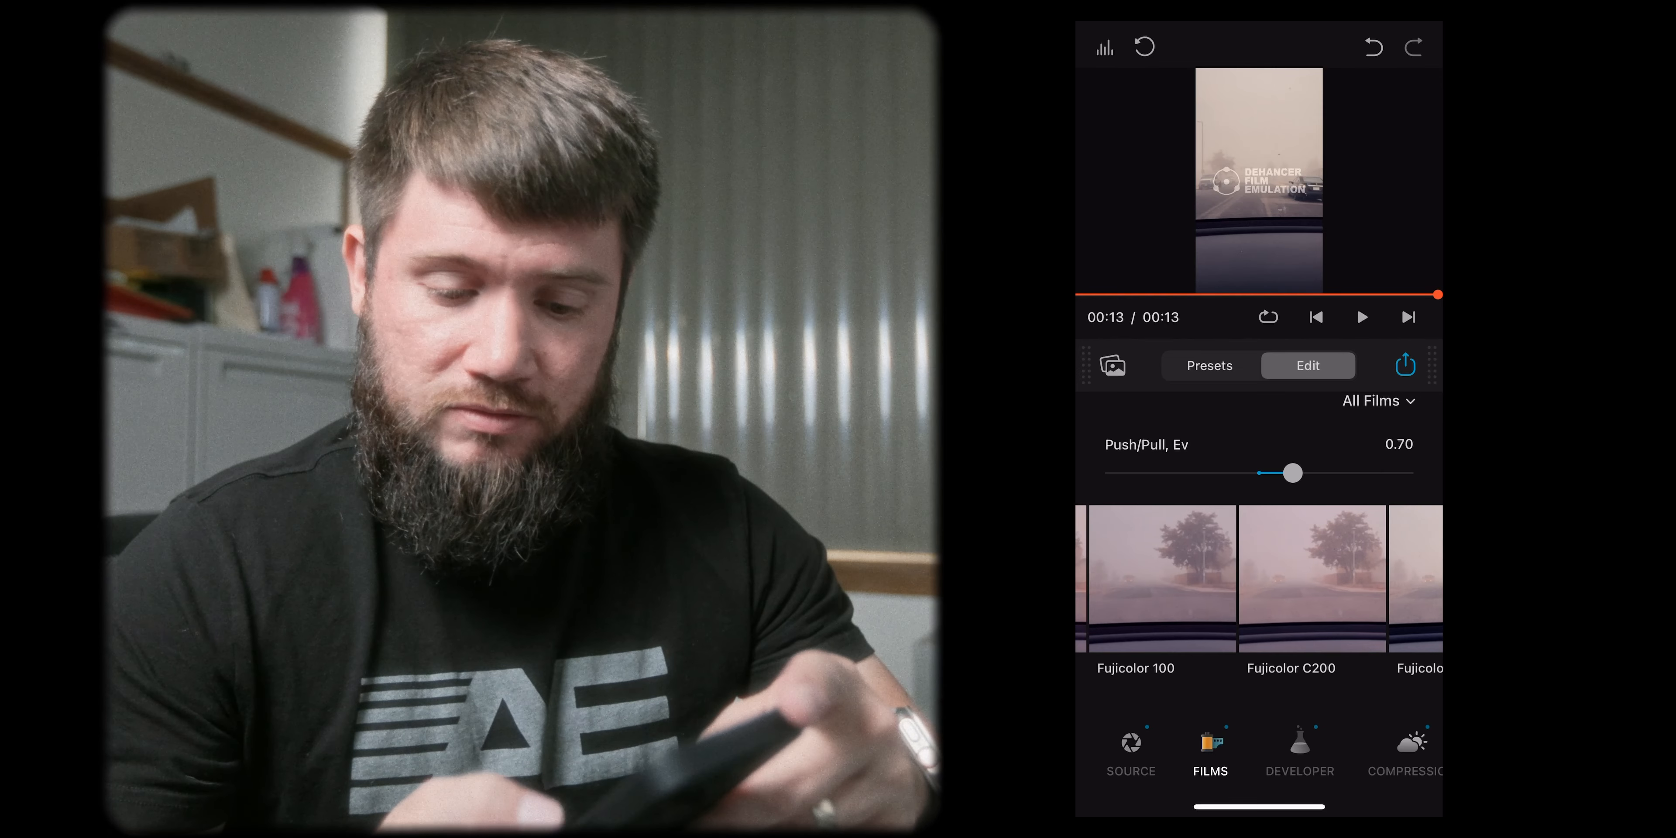
{"action": "left_click", "coordinate": [1191, 586]}
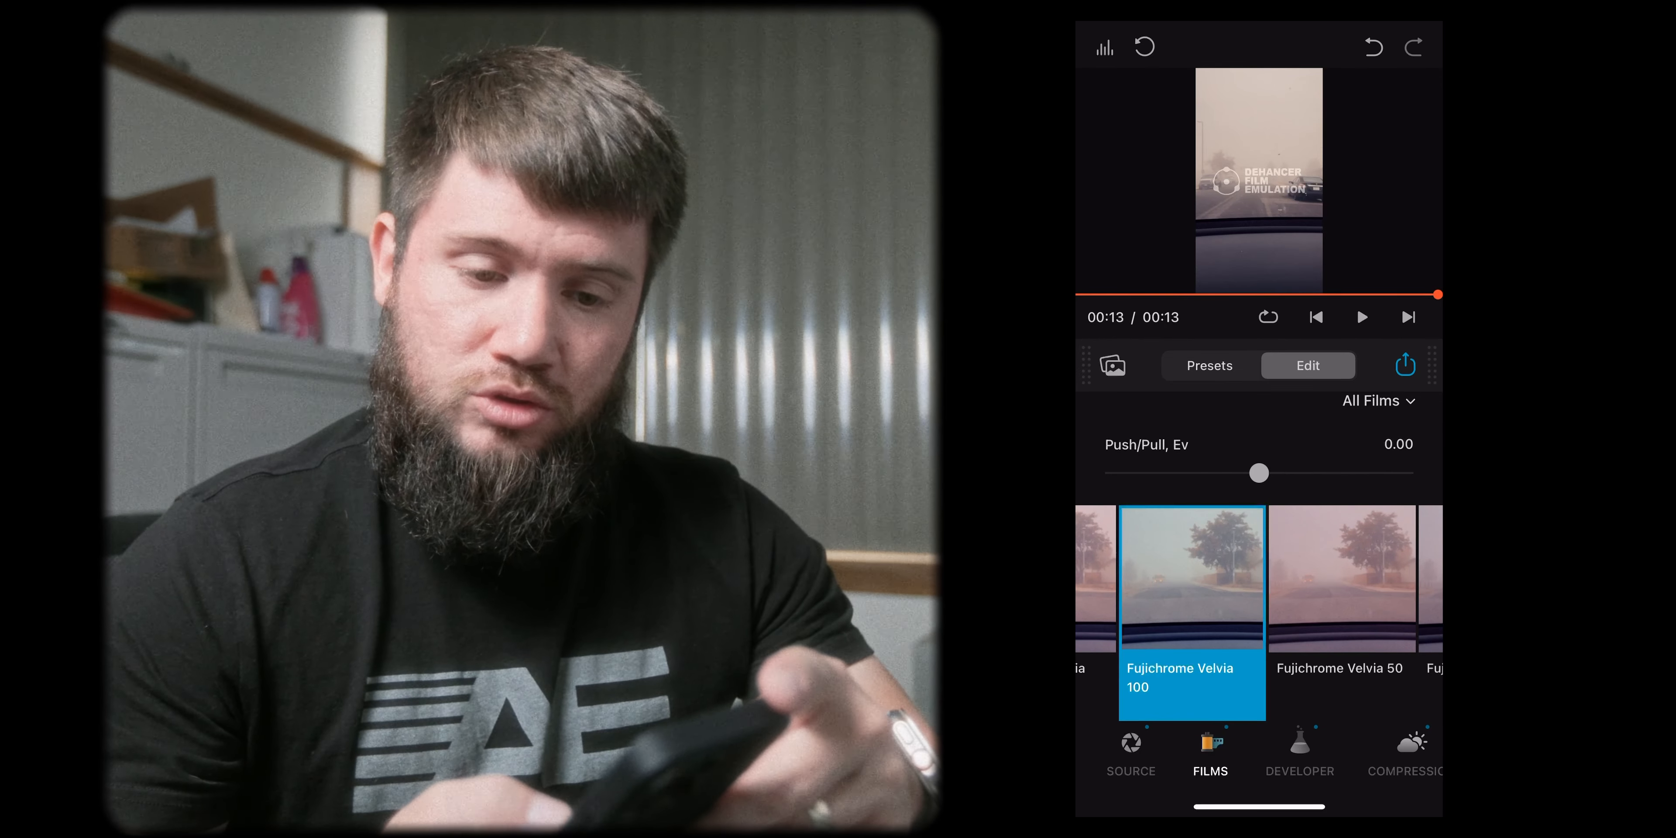
{"action": "left_click", "coordinate": [1341, 586]}
{"action": "scroll", "coordinate": [1259, 580], "scroll_direction": "left", "scroll_amount": 3}
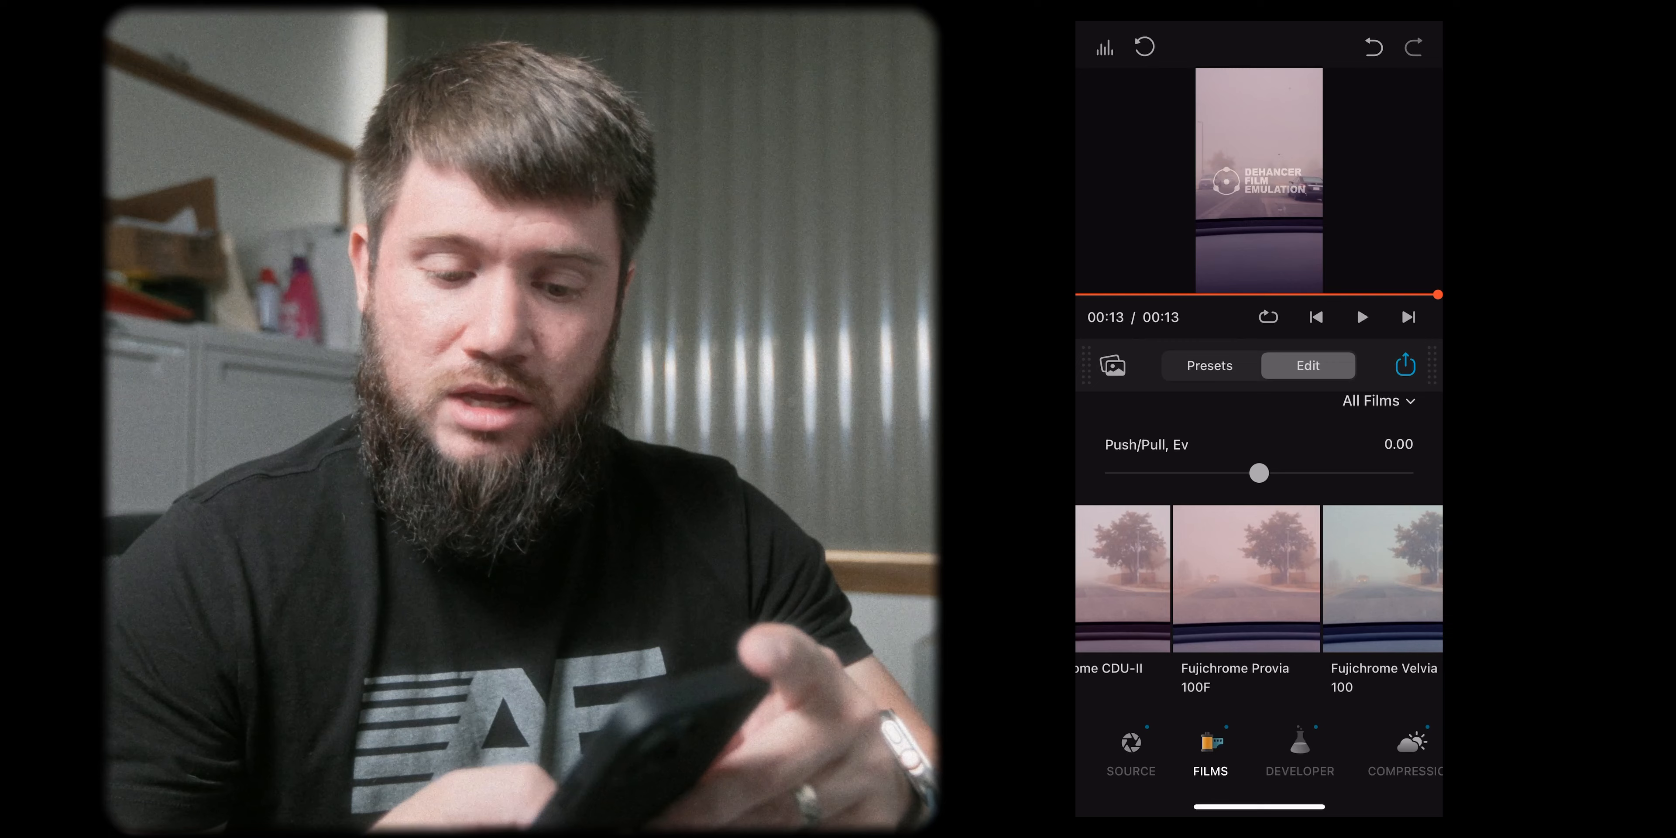
{"action": "left_click", "coordinate": [1246, 579]}
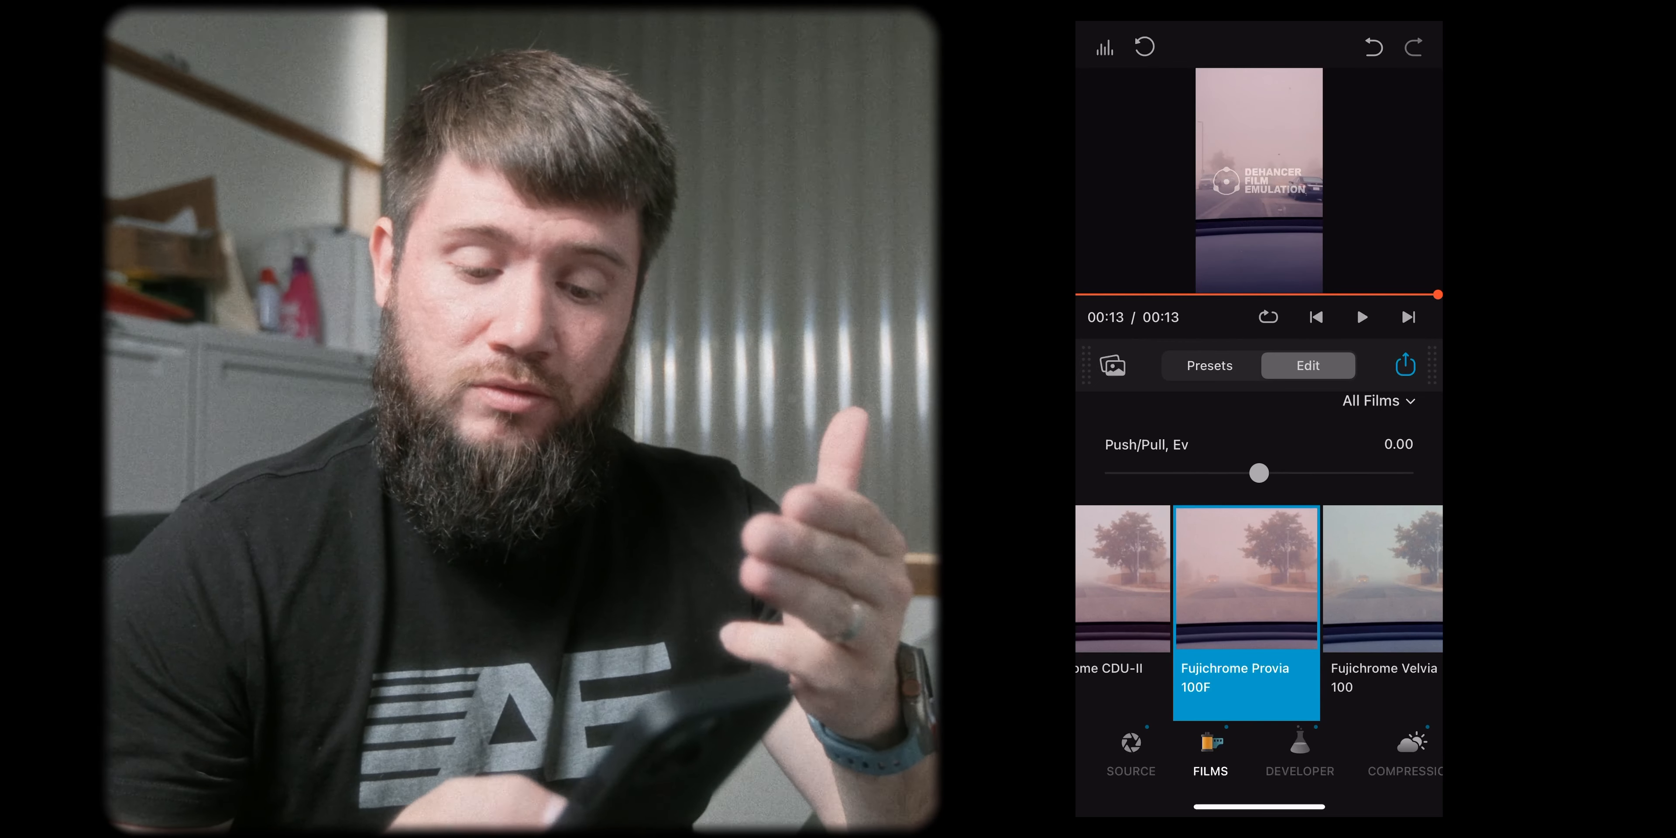
{"action": "scroll", "coordinate": [1259, 580], "scroll_direction": "left", "scroll_amount": 3}
Raise the Developer's Contrast Boost to 27.57
{"action": "left_click", "coordinate": [1299, 752]}
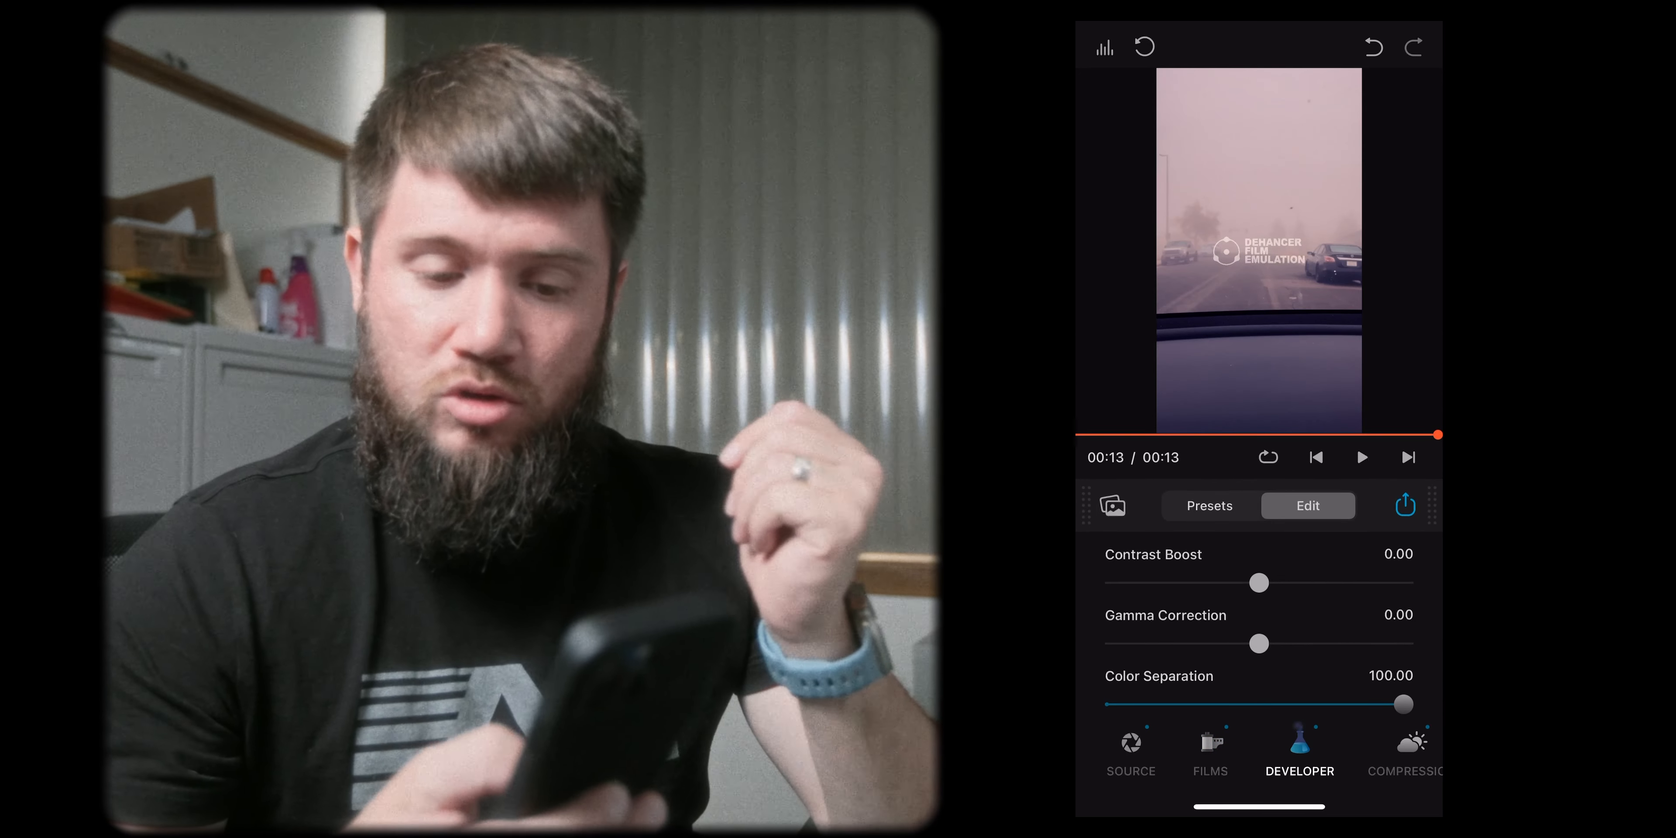
{"action": "left_click_drag", "start_coordinate": [1347, 583], "coordinate": [1299, 583]}
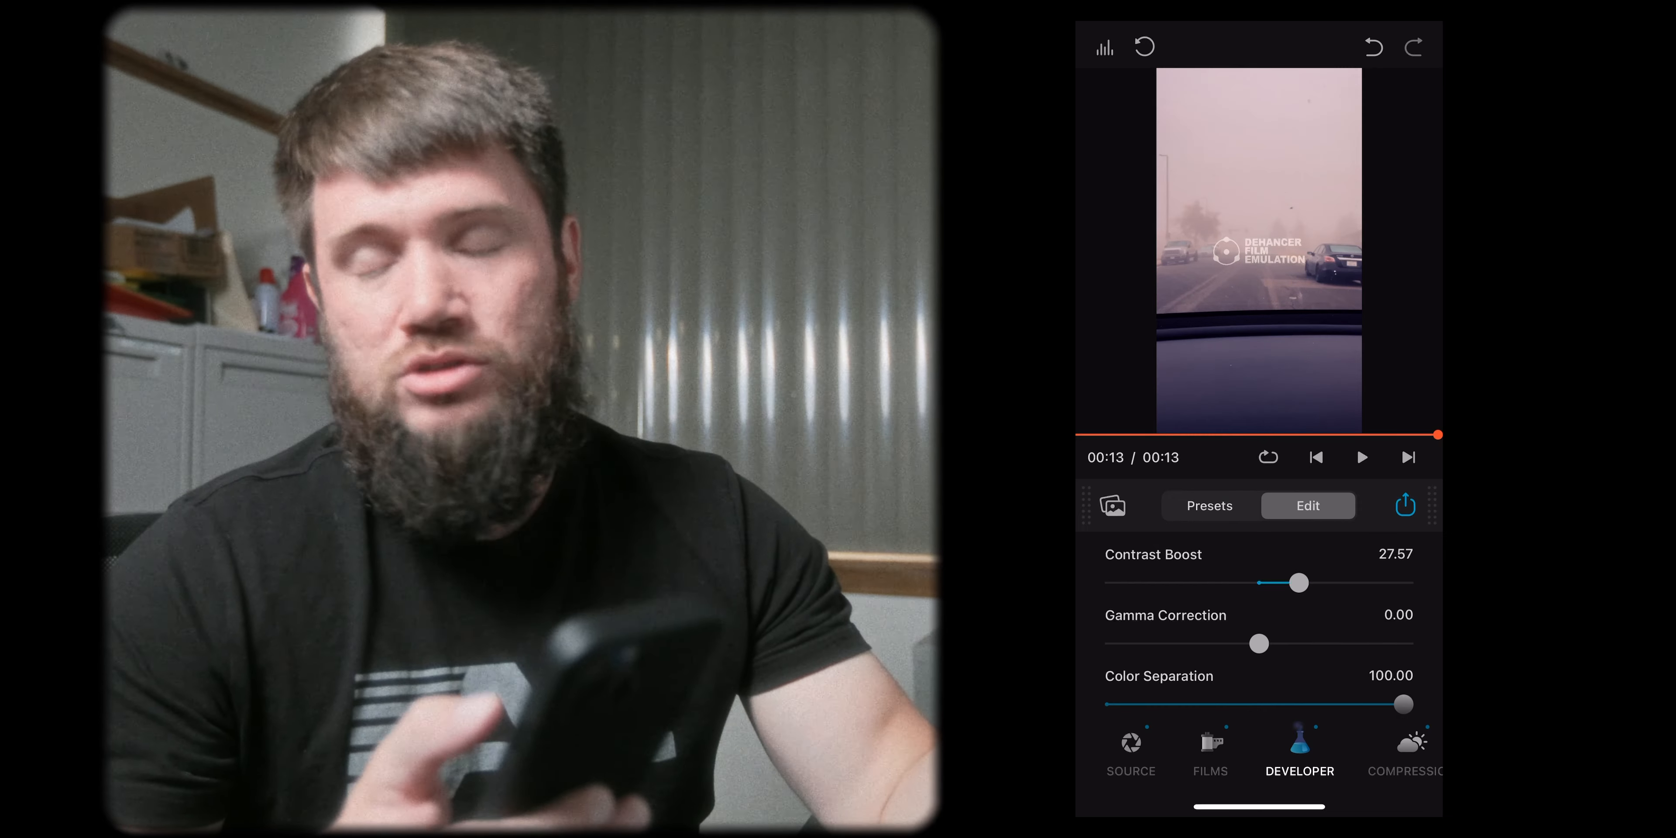